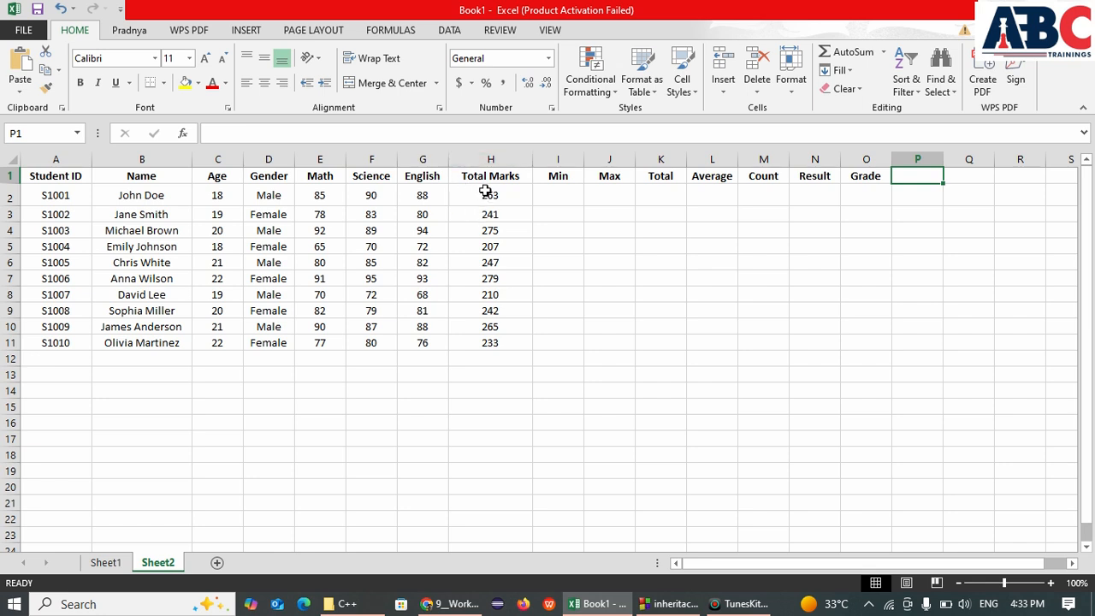
Calculate each student's lowest mark in the Min column by entering =MIN(E2:G2) in I2 and filling it down to I11
left_click(564, 194)
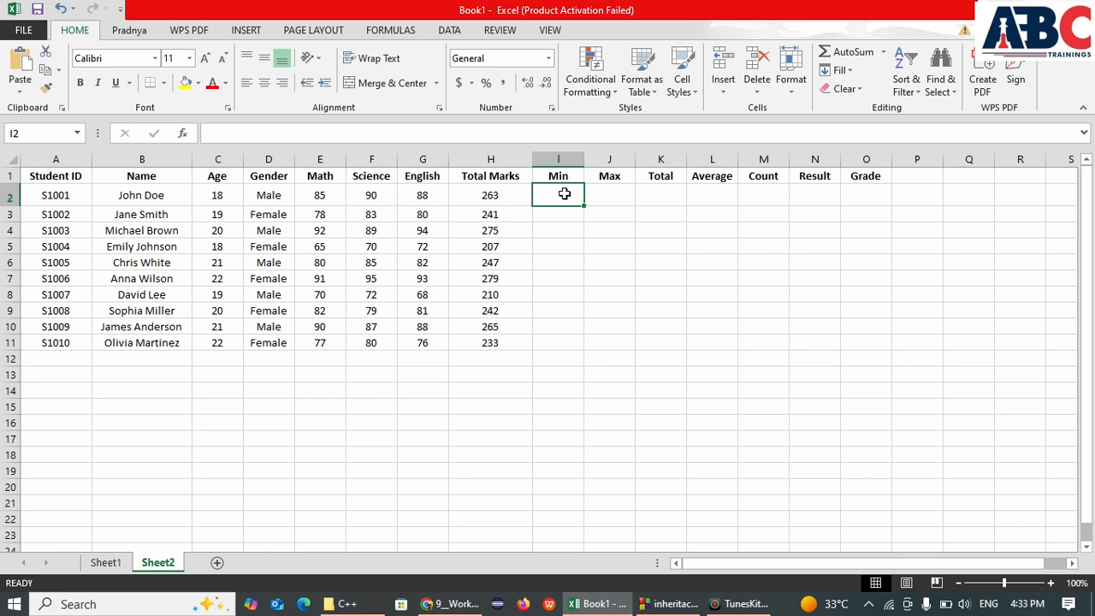
type("mi")
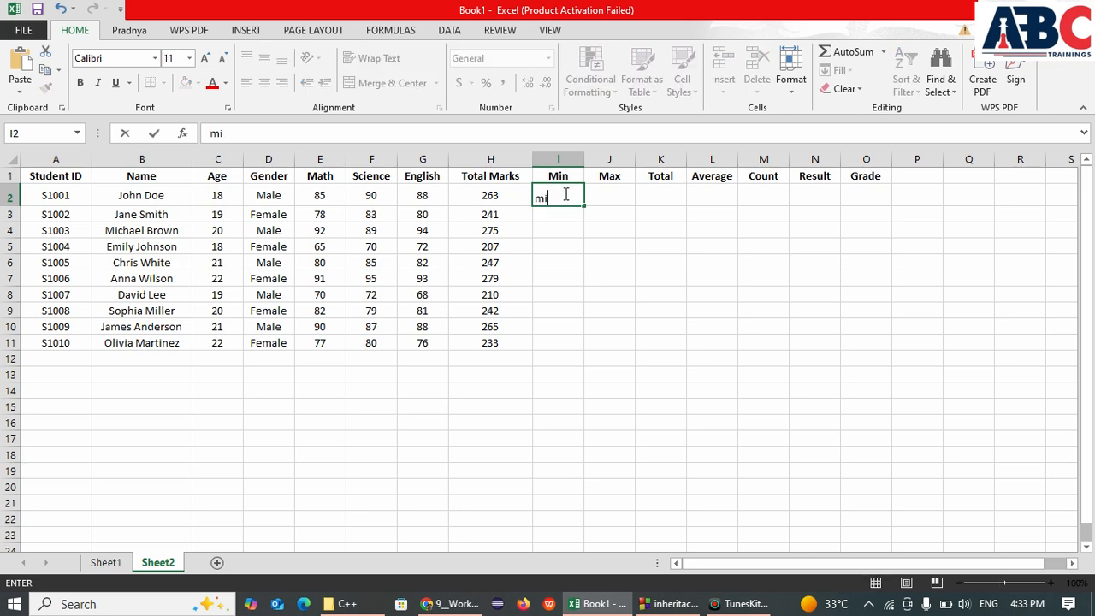
type("n=")
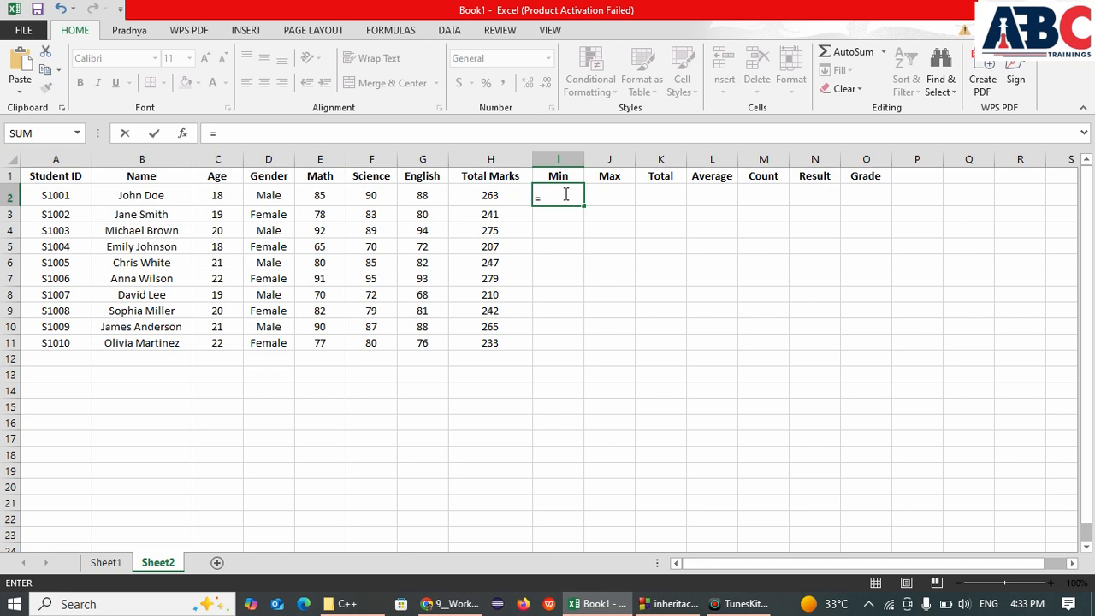
type("min")
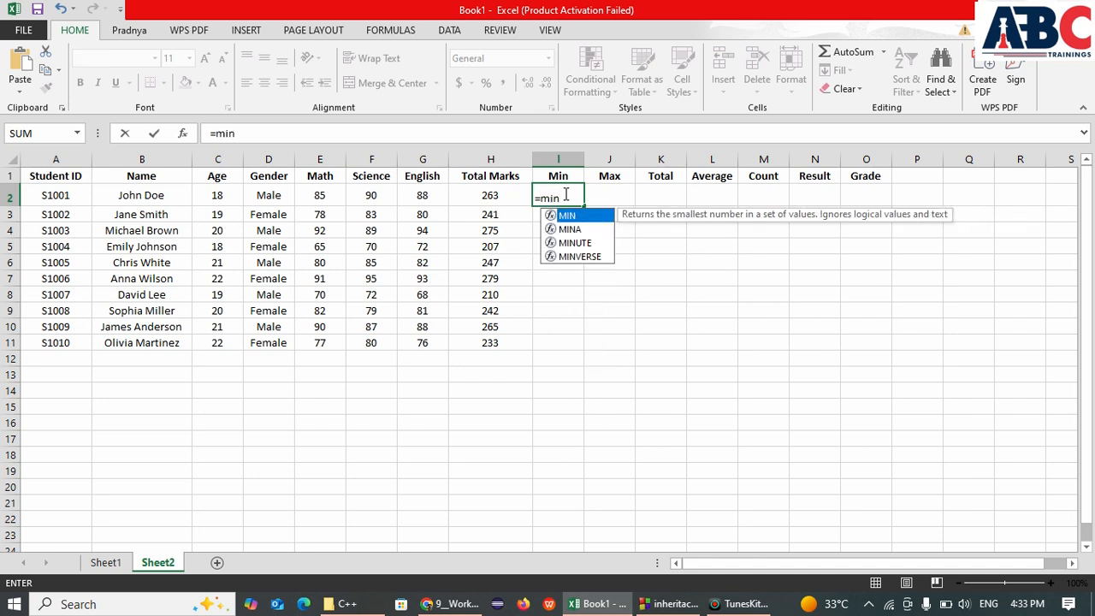
key("Tab")
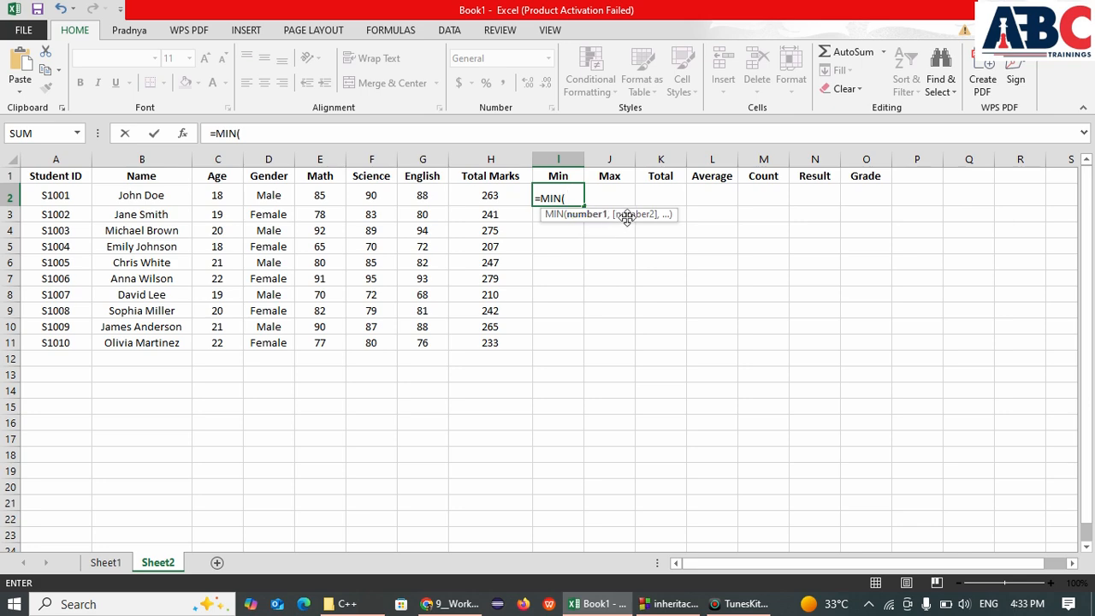
left_click(312, 198)
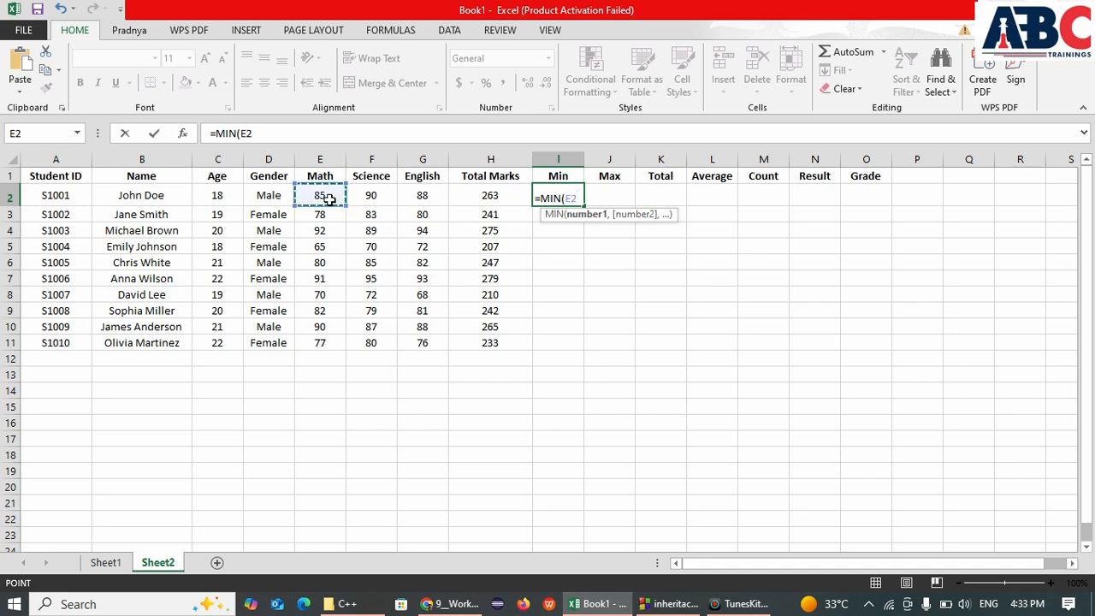
left_click_drag(324, 196, 438, 204)
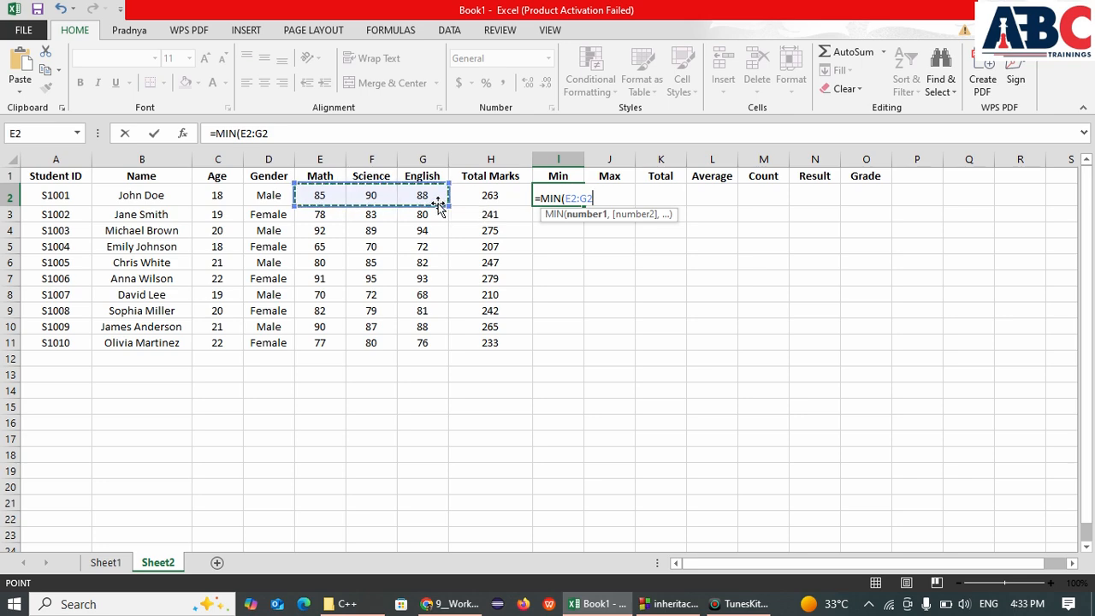
key("ctrl+Return")
key("Right")
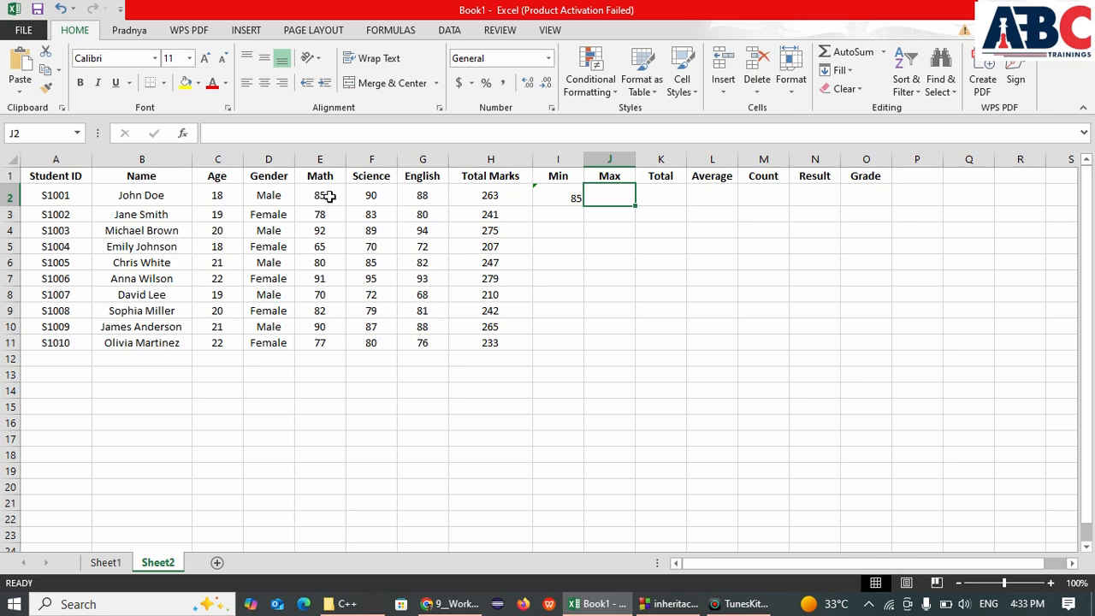
left_click(551, 199)
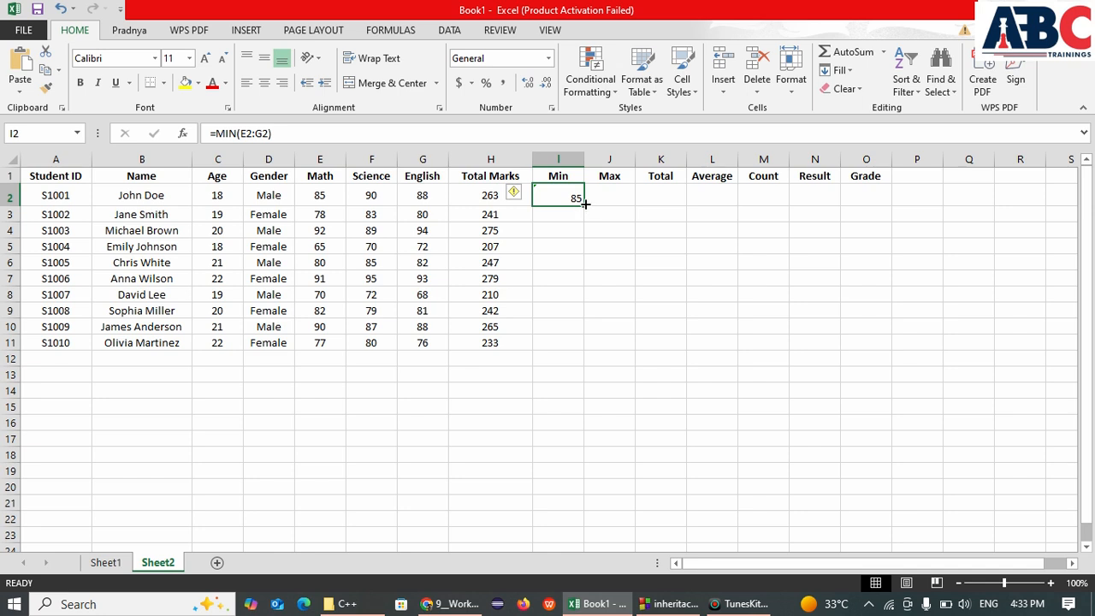
left_click_drag(585, 203, 574, 351)
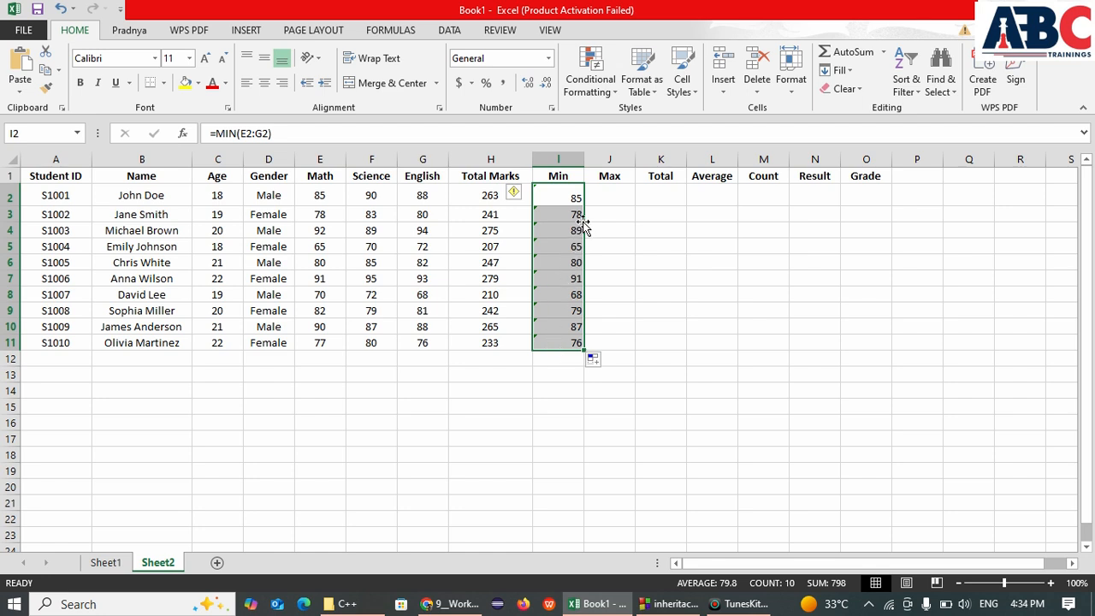
Try to enter a MAX formula in J2 over the first student's Math, Science and English marks
left_click(622, 195)
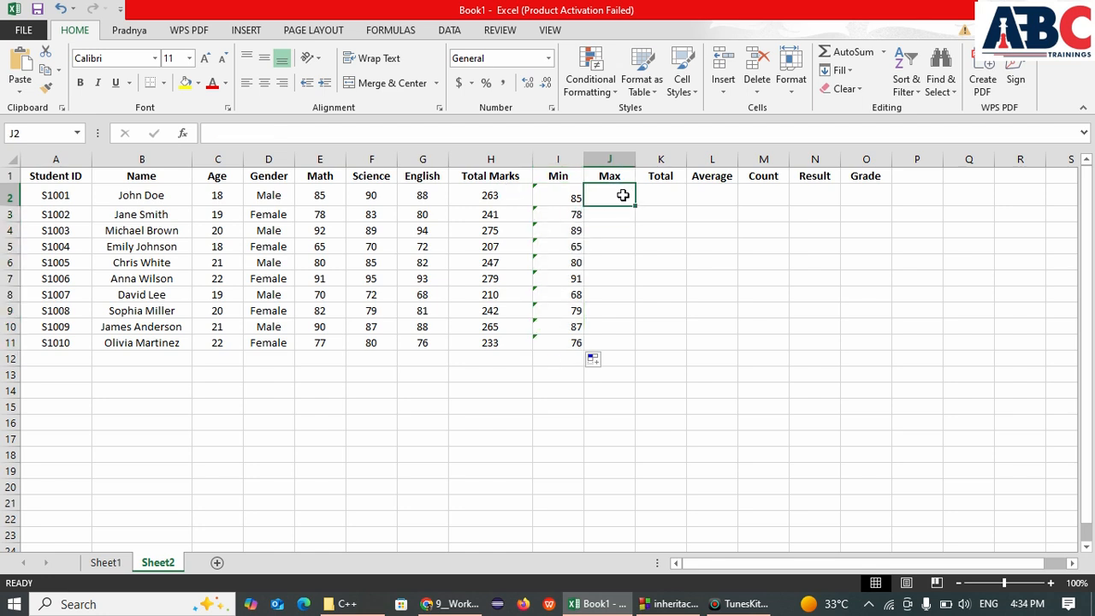
type("=m")
key("Escape")
key("BackSpace")
type("ma")
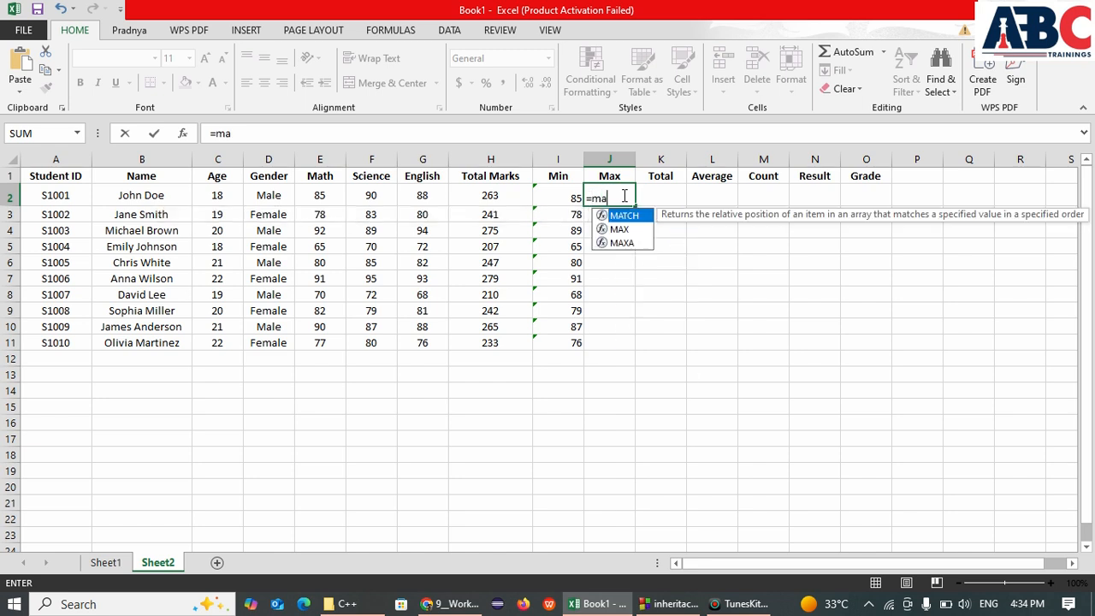
type("x")
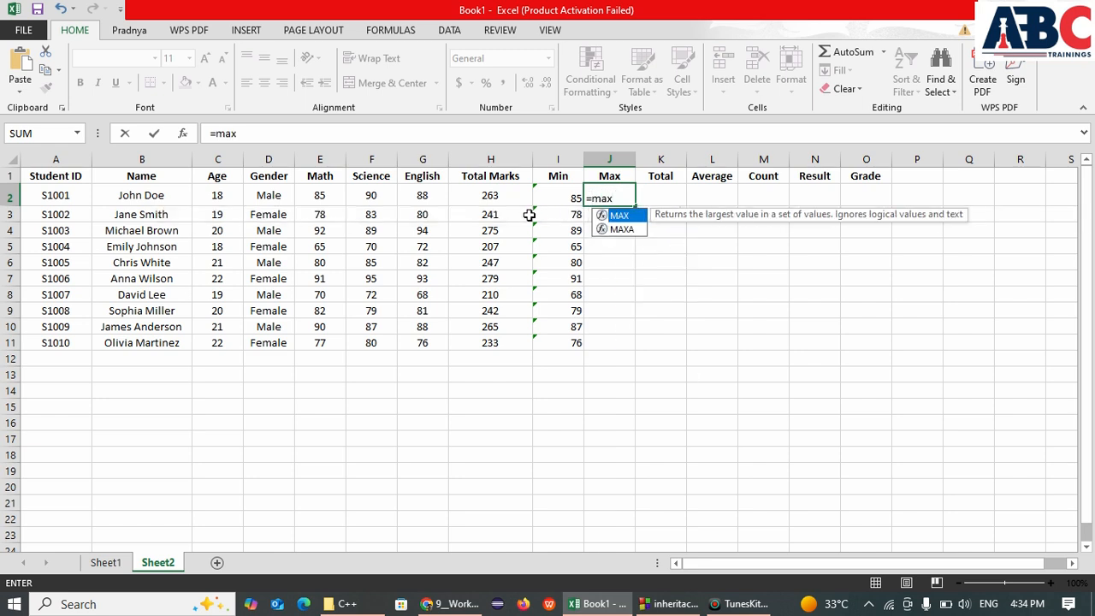
left_click_drag(317, 194, 416, 193)
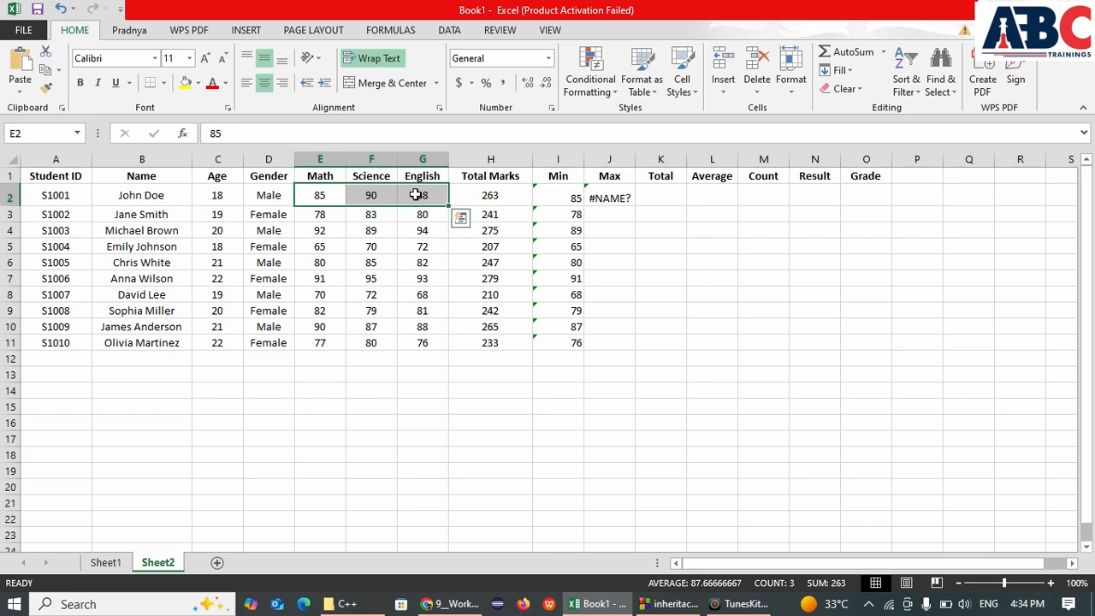
Correct the formula in J2 to =MAX(E2:G2) and fill it down the Max column to J11
double_click(613, 198)
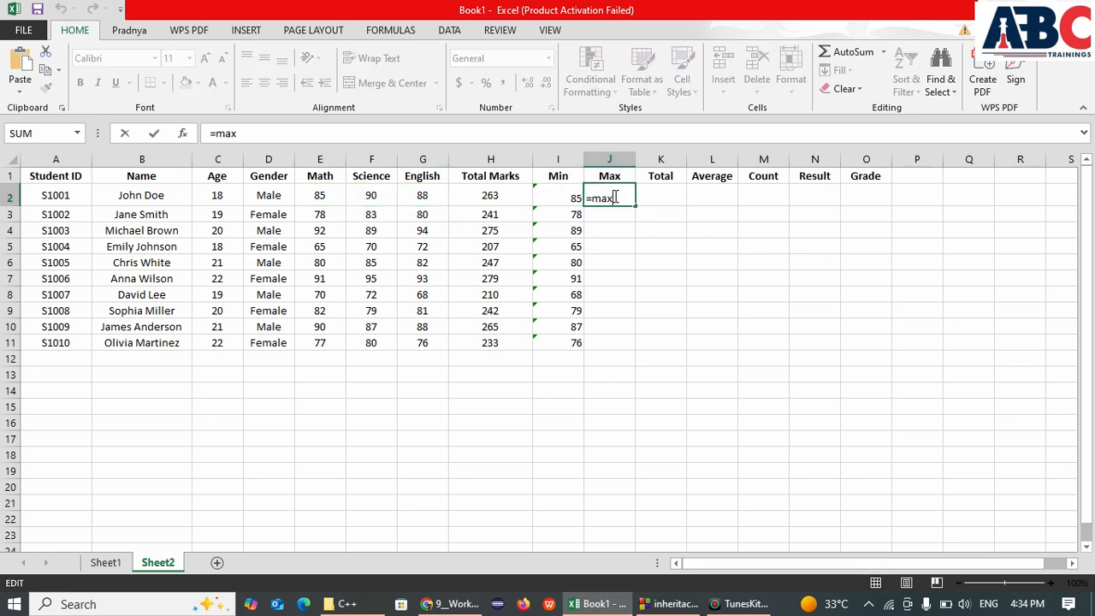
key("Tab")
double_click(613, 198)
key("BackSpace")
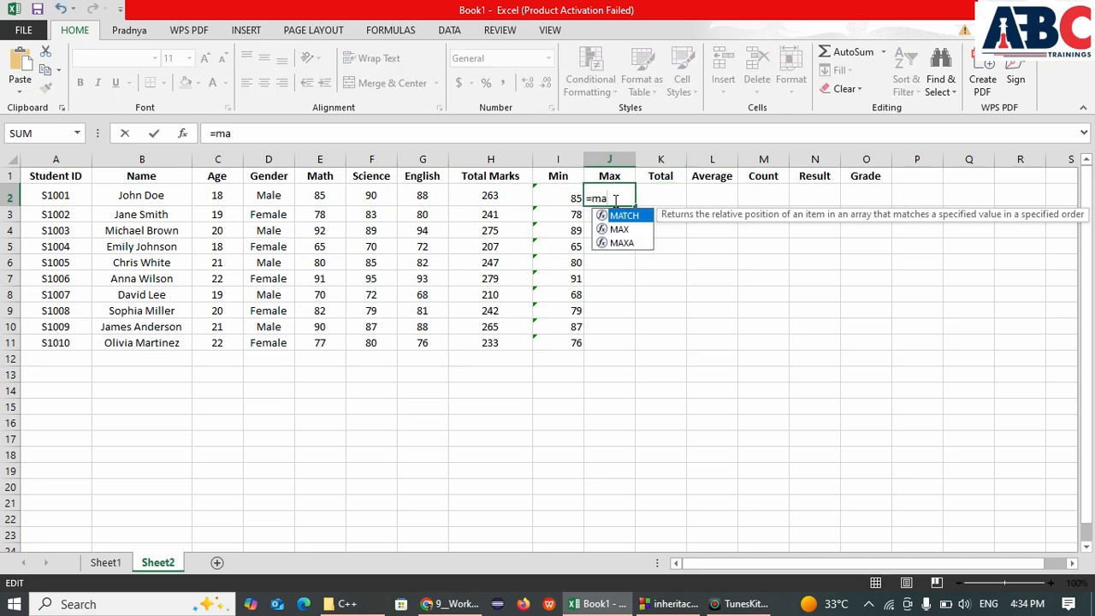
type("x")
key("Tab")
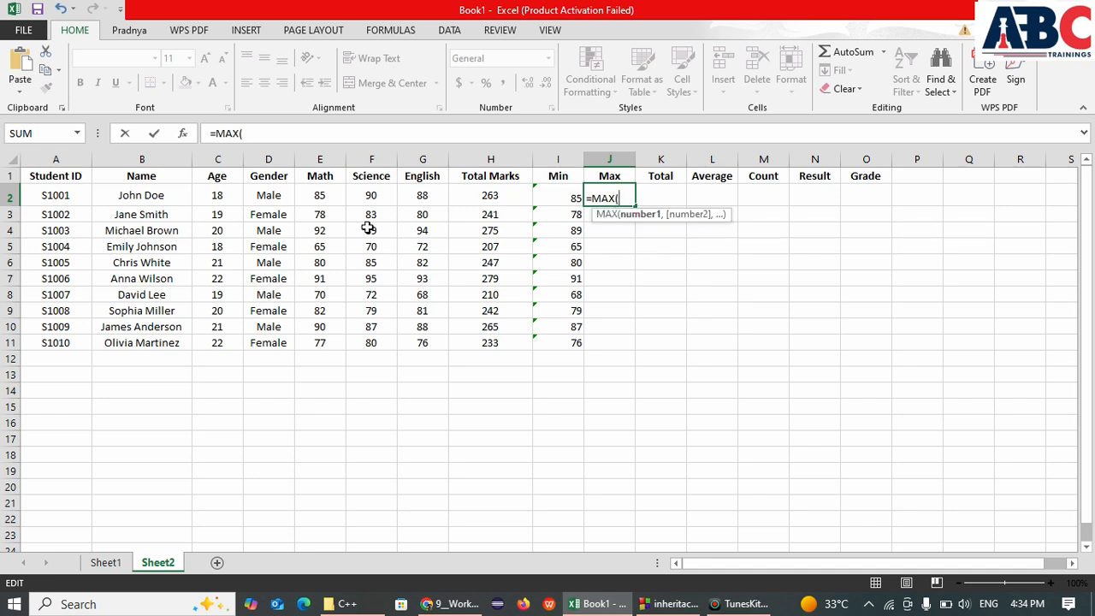
left_click_drag(319, 195, 410, 195)
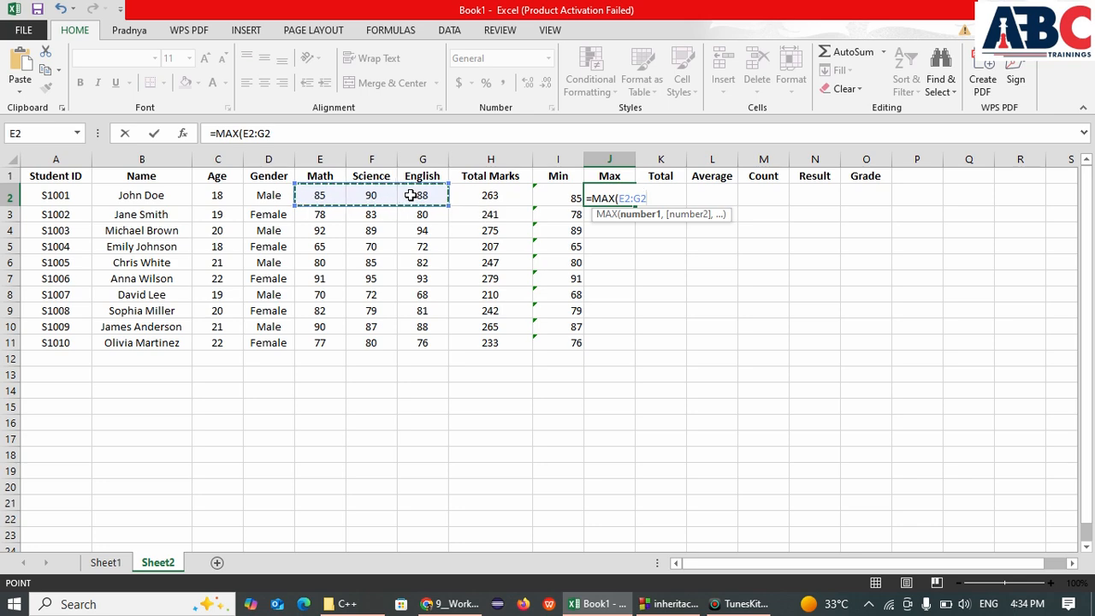
key("Tab")
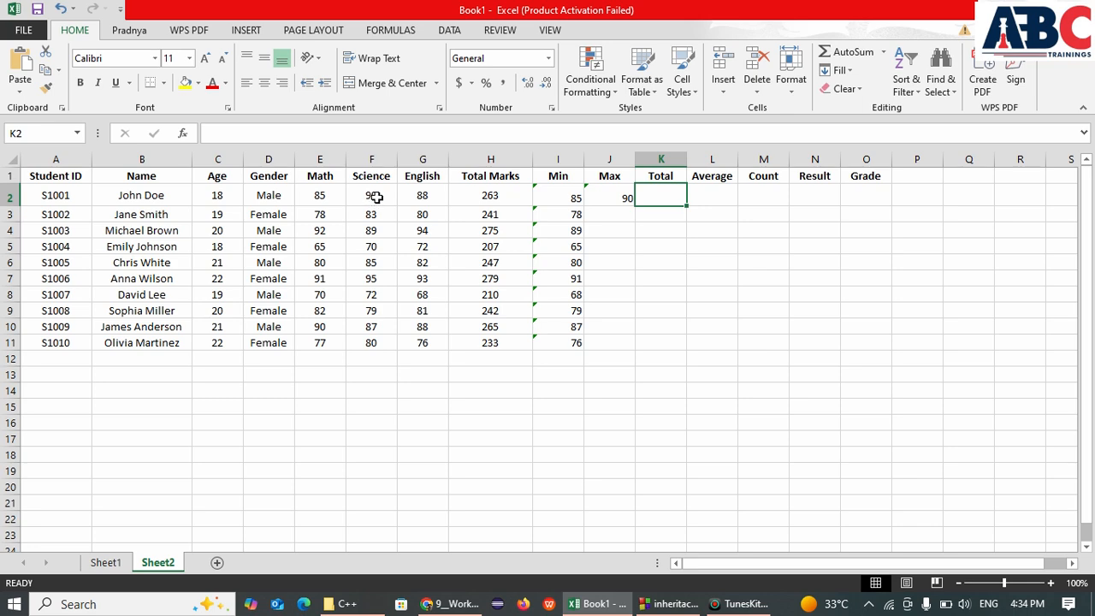
left_click(604, 195)
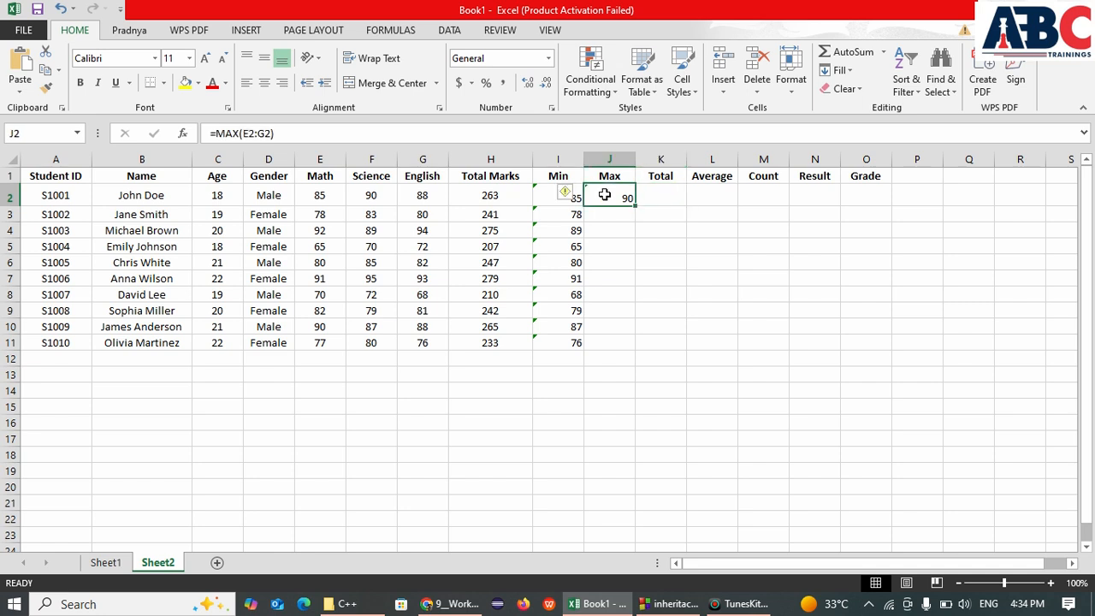
left_click_drag(636, 204, 625, 354)
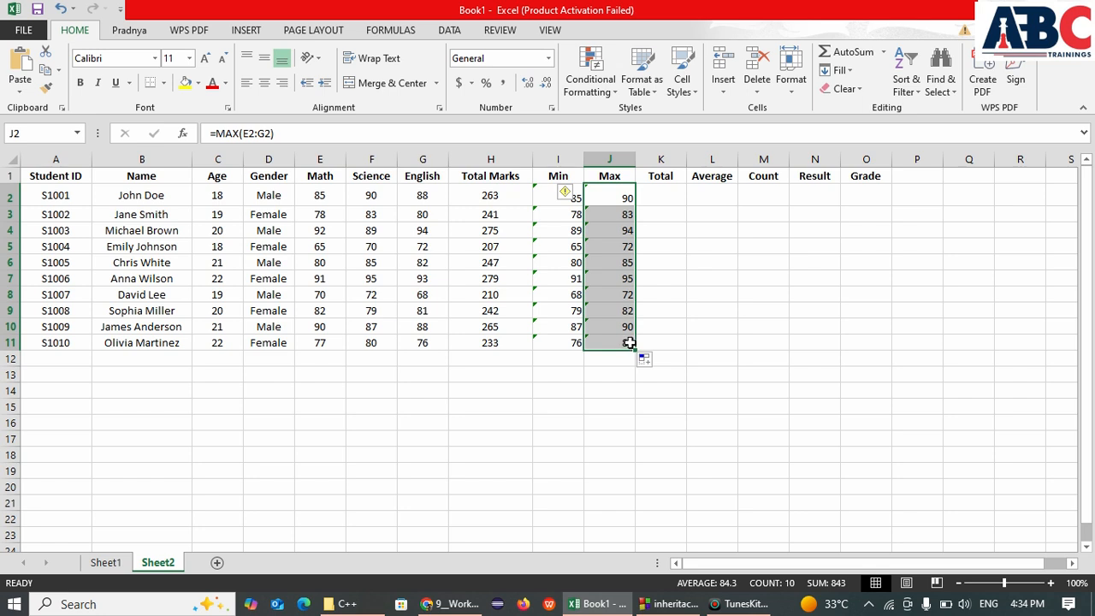
Calculate each student's total in the Total column by entering =SUM(E2:G2) in K2 and filling it down to K11
left_click(662, 197)
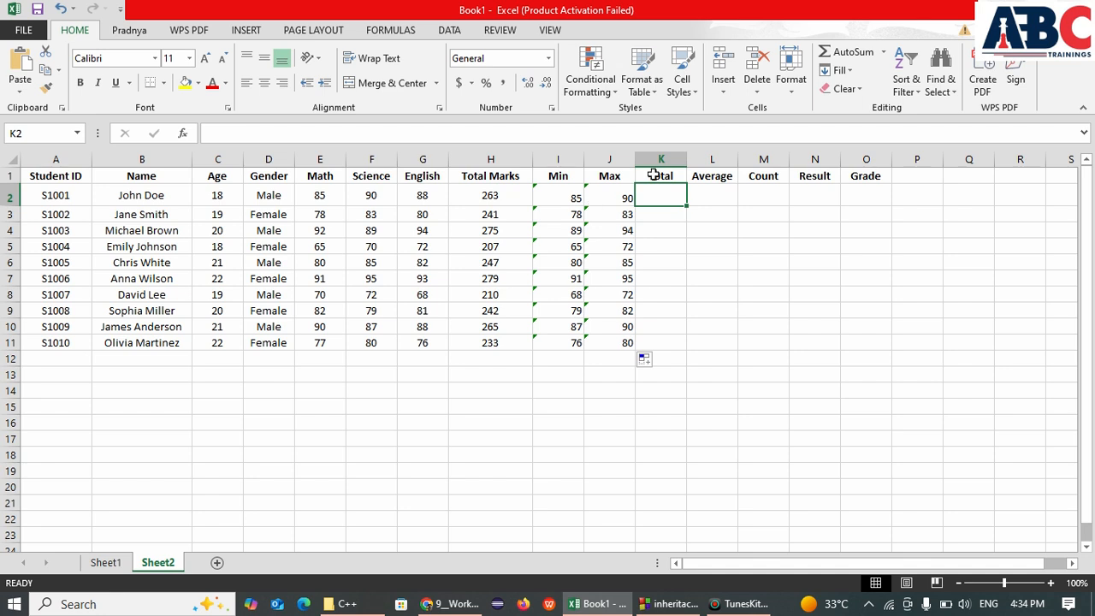
double_click(490, 196)
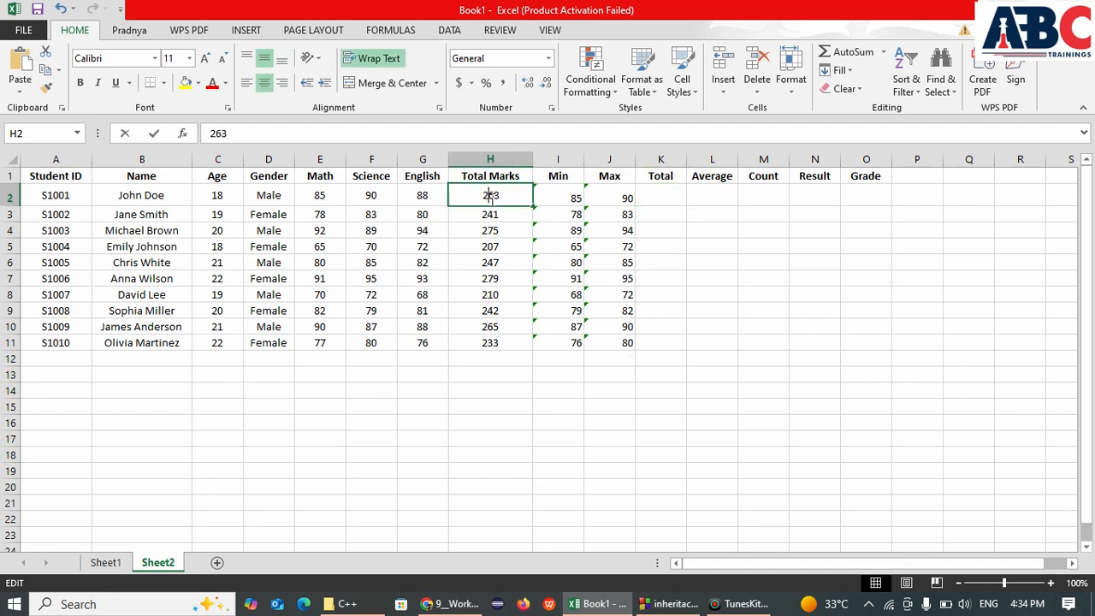
left_click(667, 206)
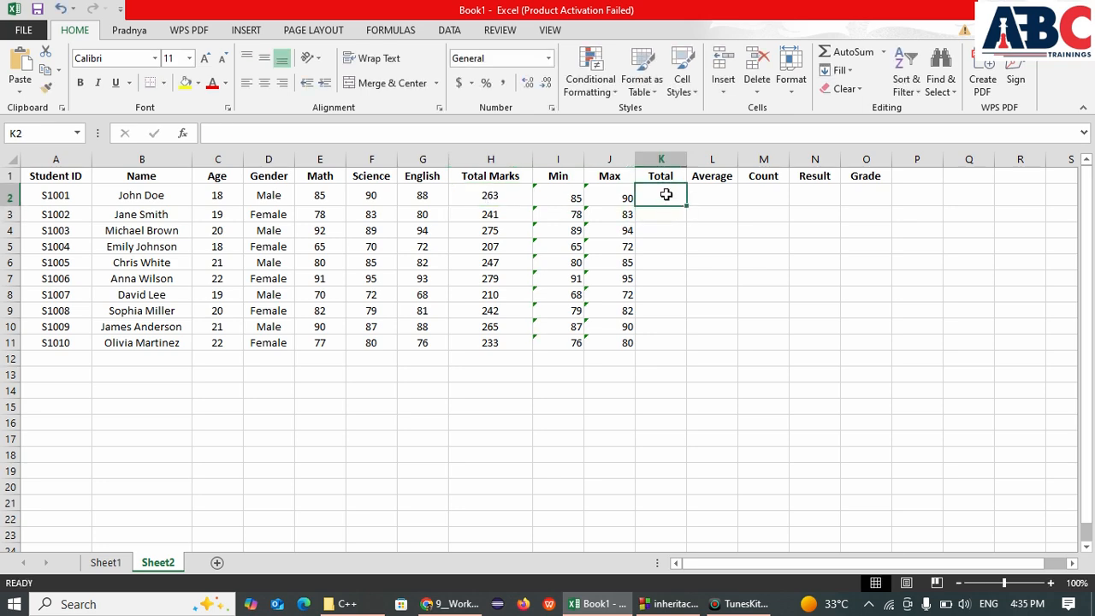
type("=sum")
key("Tab")
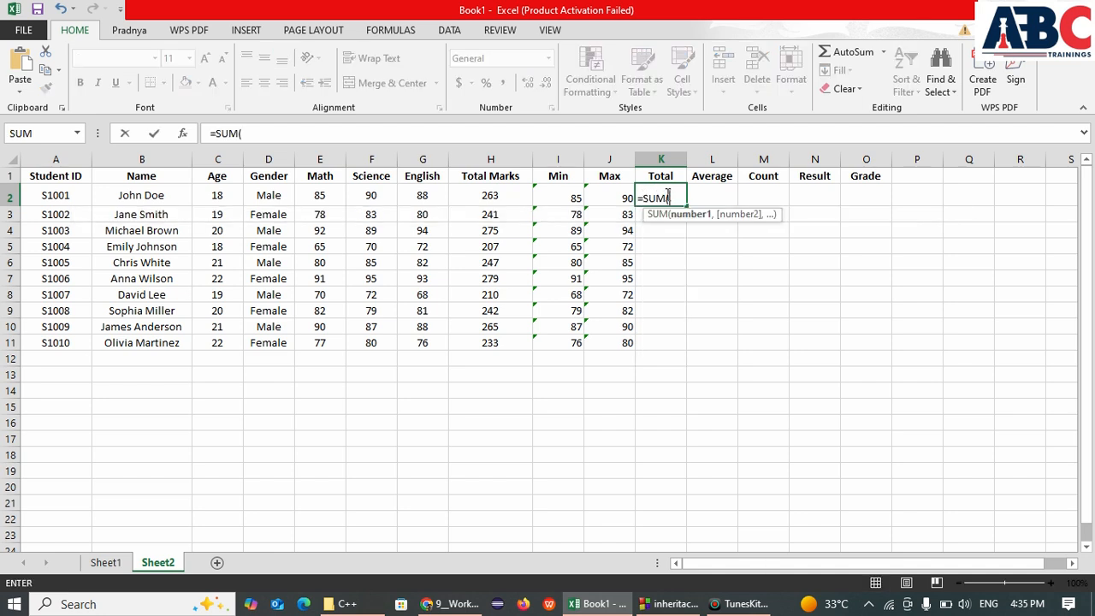
left_click_drag(319, 196, 419, 195)
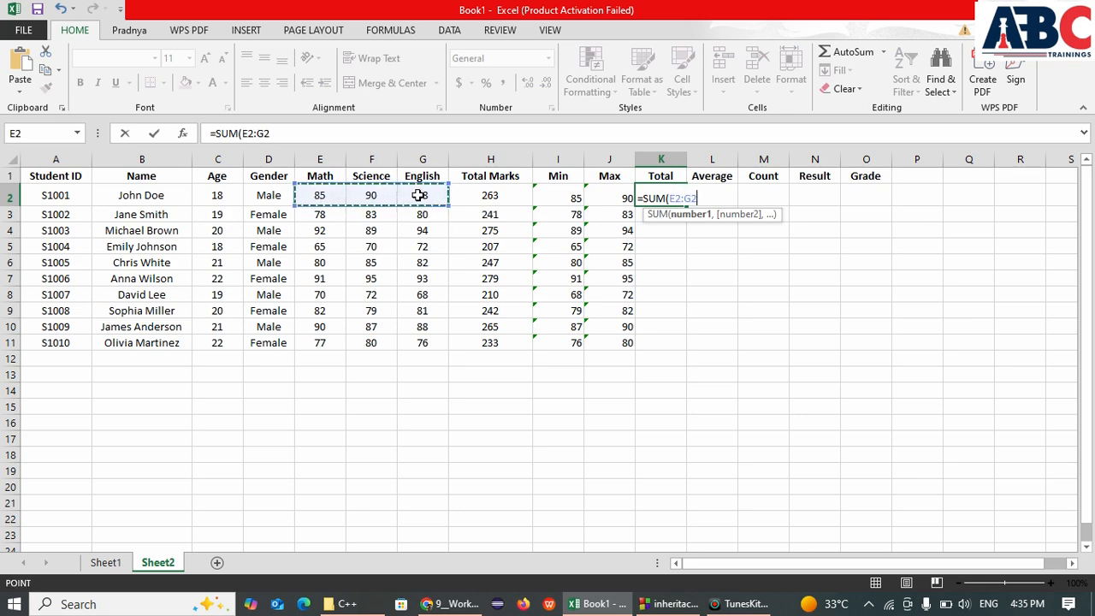
key("Tab")
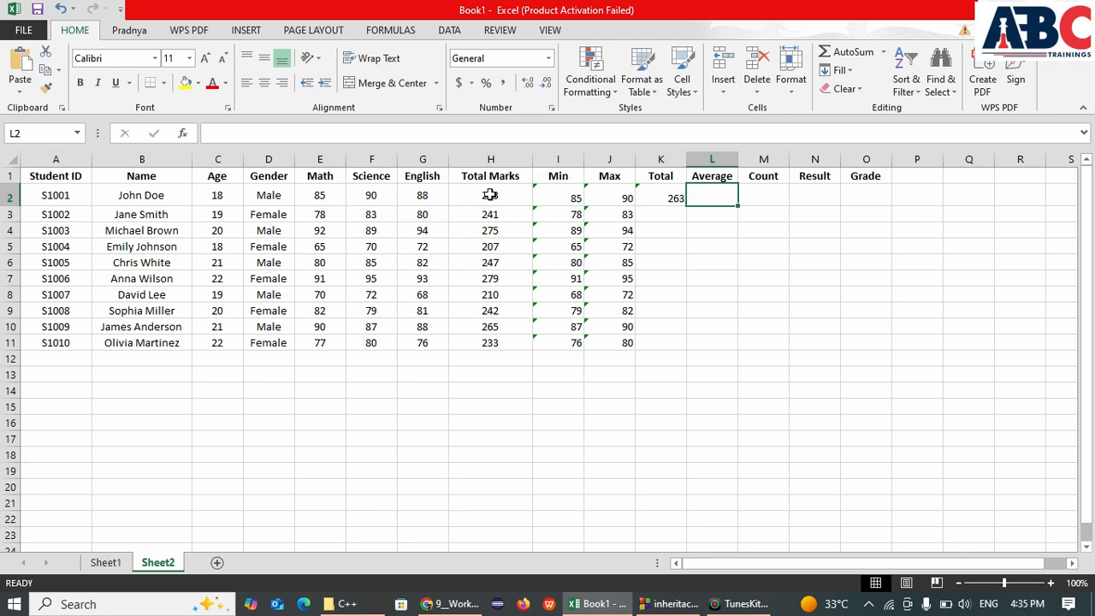
left_click(678, 198)
left_click_drag(686, 206, 687, 355)
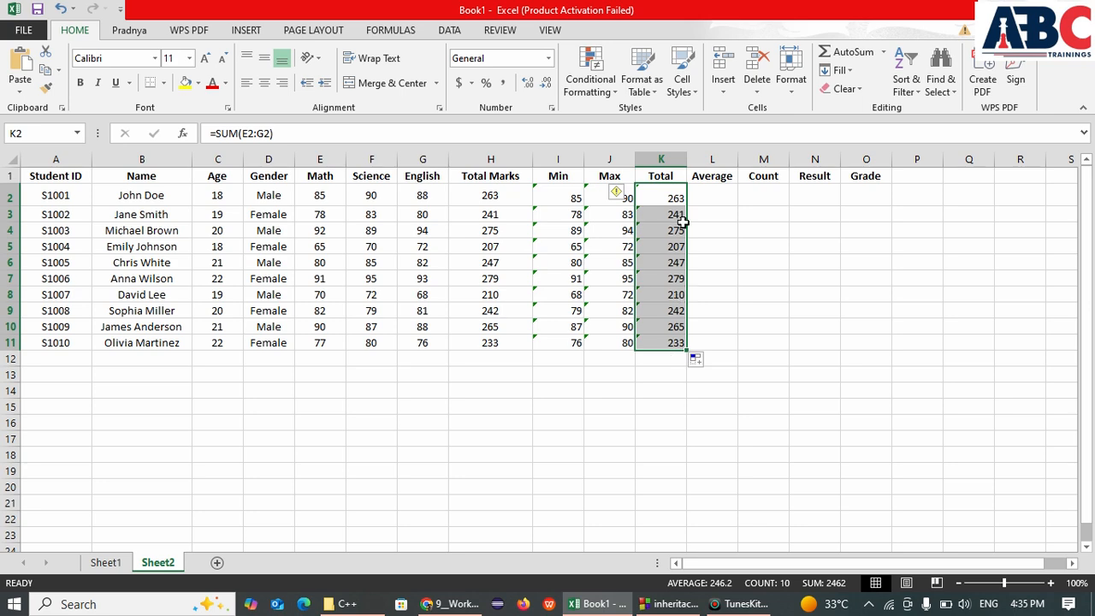
Calculate each student's average mark by entering =AVERAGE(E2:G2) in L2 and filling it down the Average column to L11
left_click(710, 196)
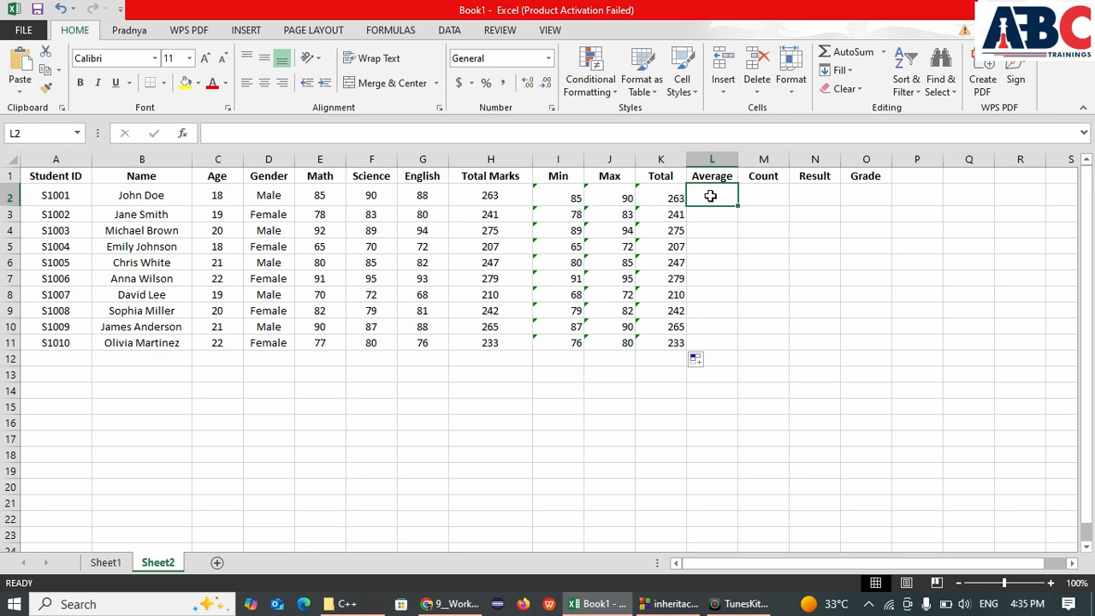
type("=av")
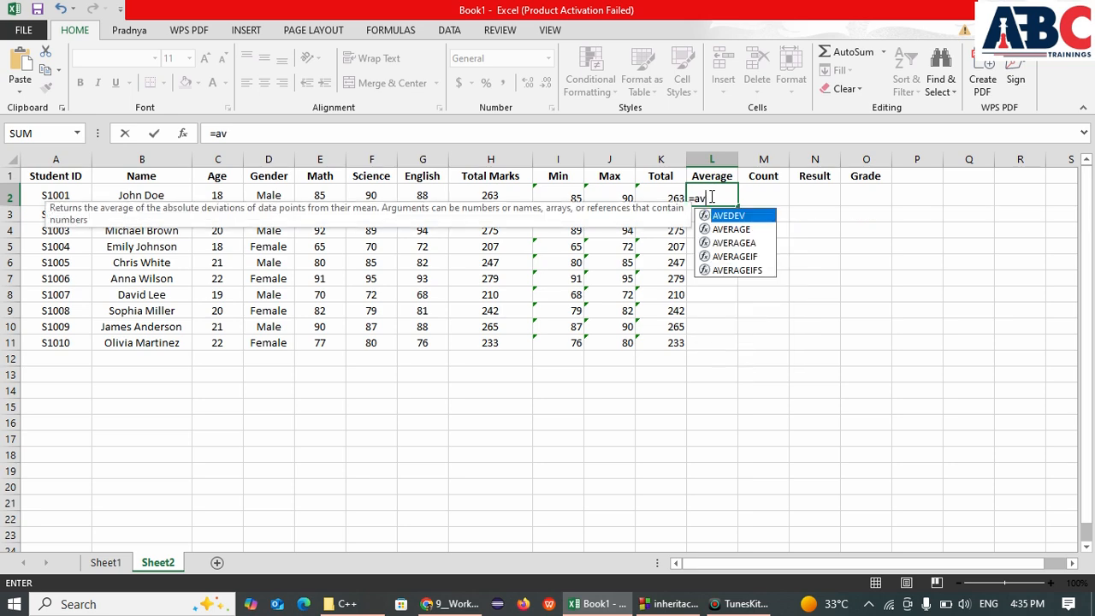
key("Down")
key("Tab")
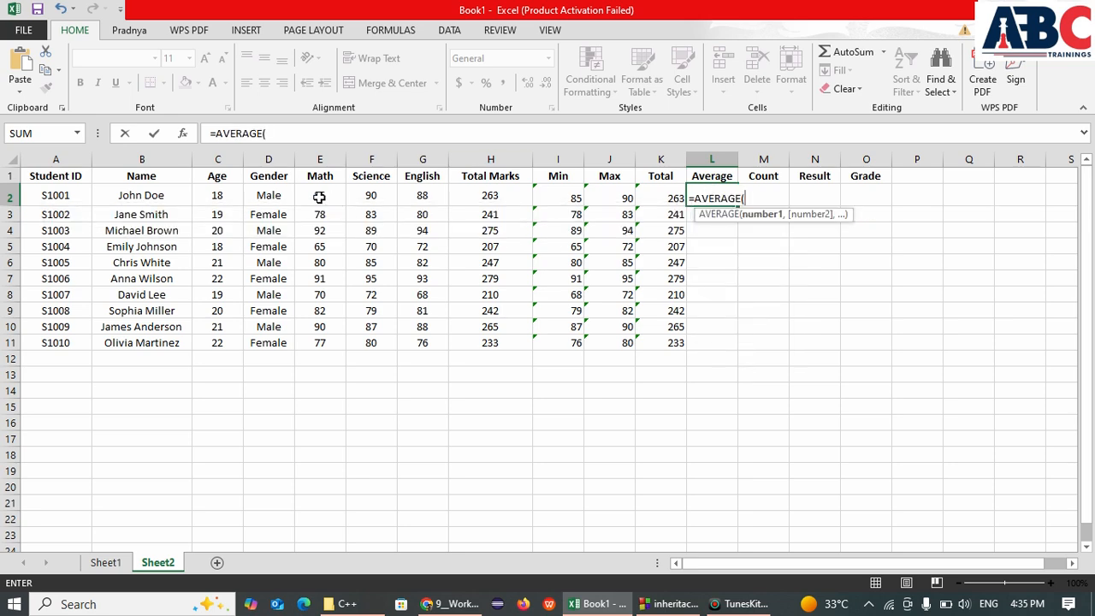
left_click_drag(320, 198, 420, 197)
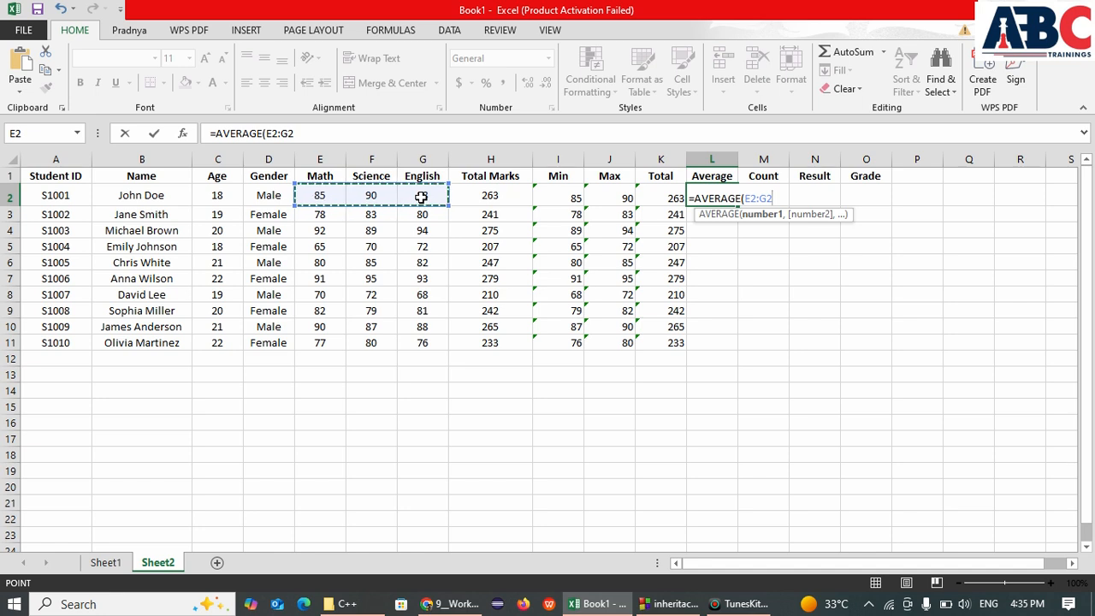
key("Tab")
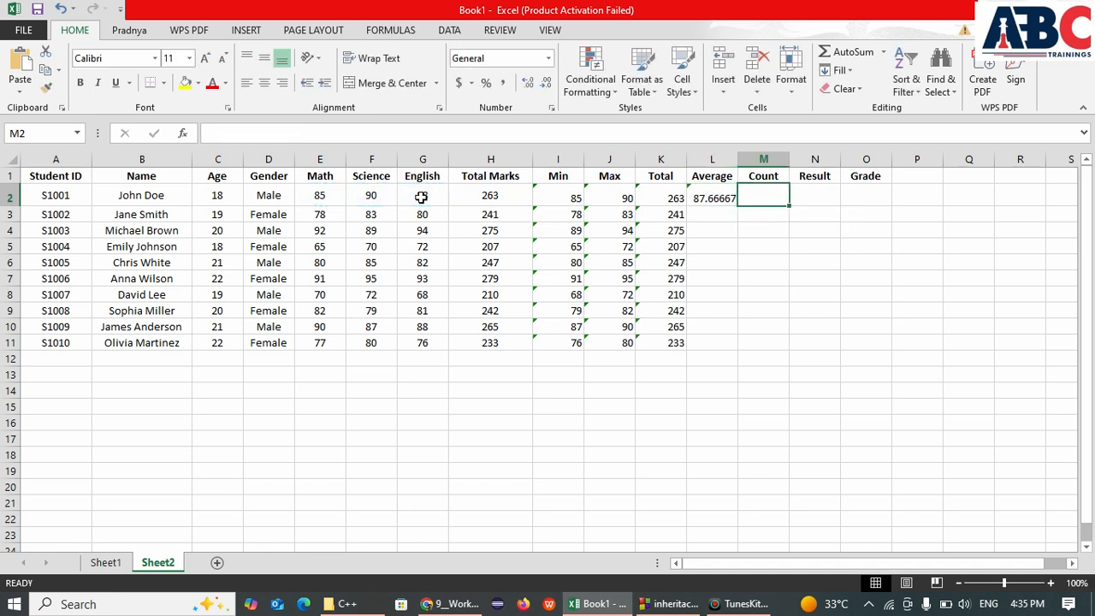
left_click(715, 198)
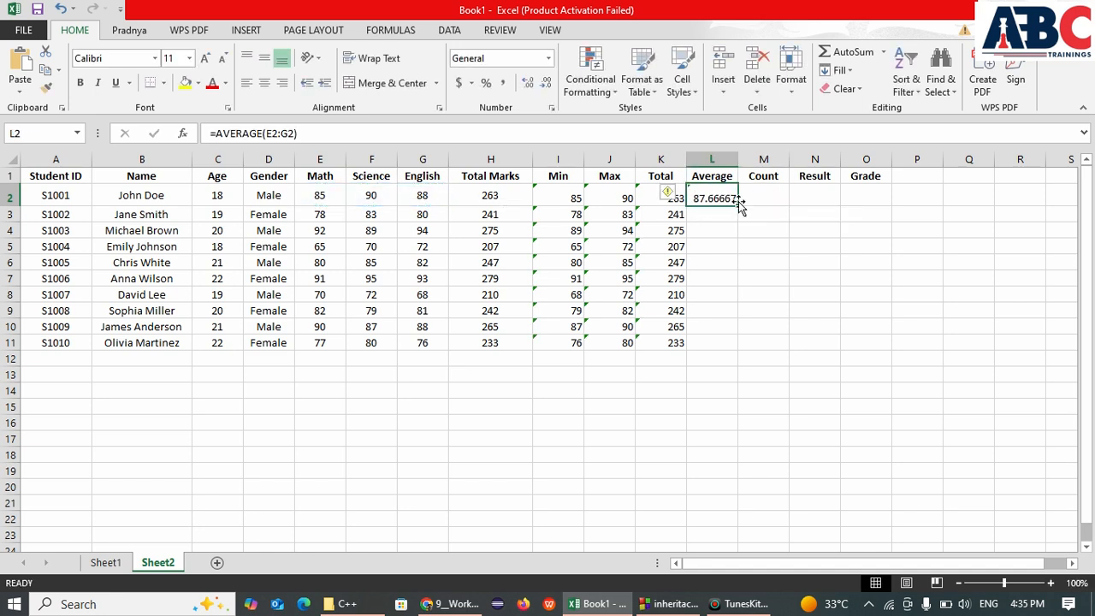
mouse_move(737, 206)
left_mouse_down()
mouse_move(724, 367)
mouse_move(727, 357)
left_mouse_up()
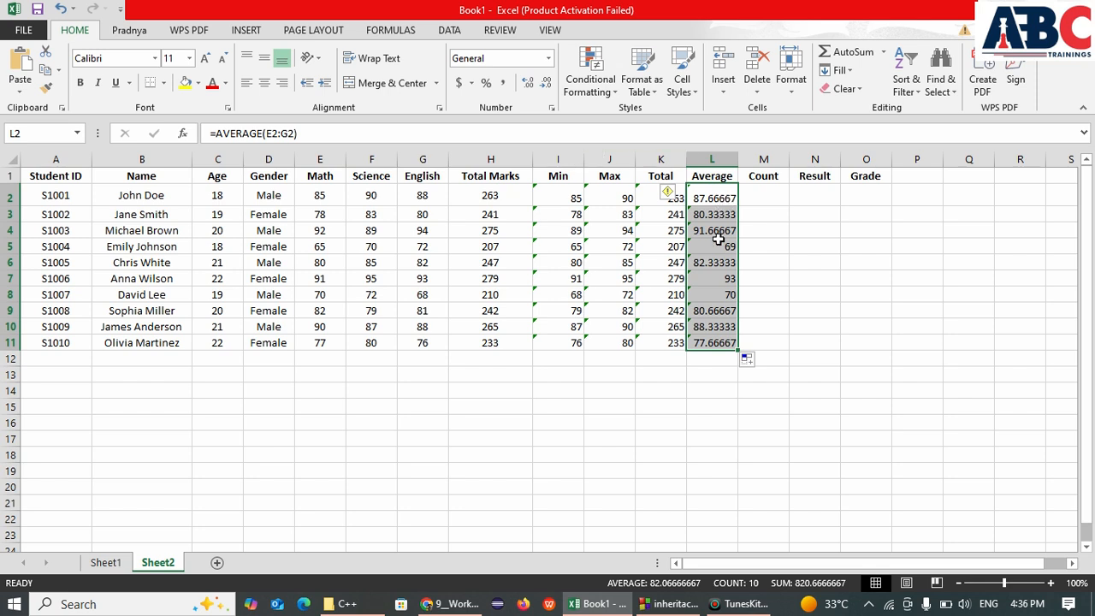
Format the Average values in L2:L11 to show two decimal places
left_click(529, 86)
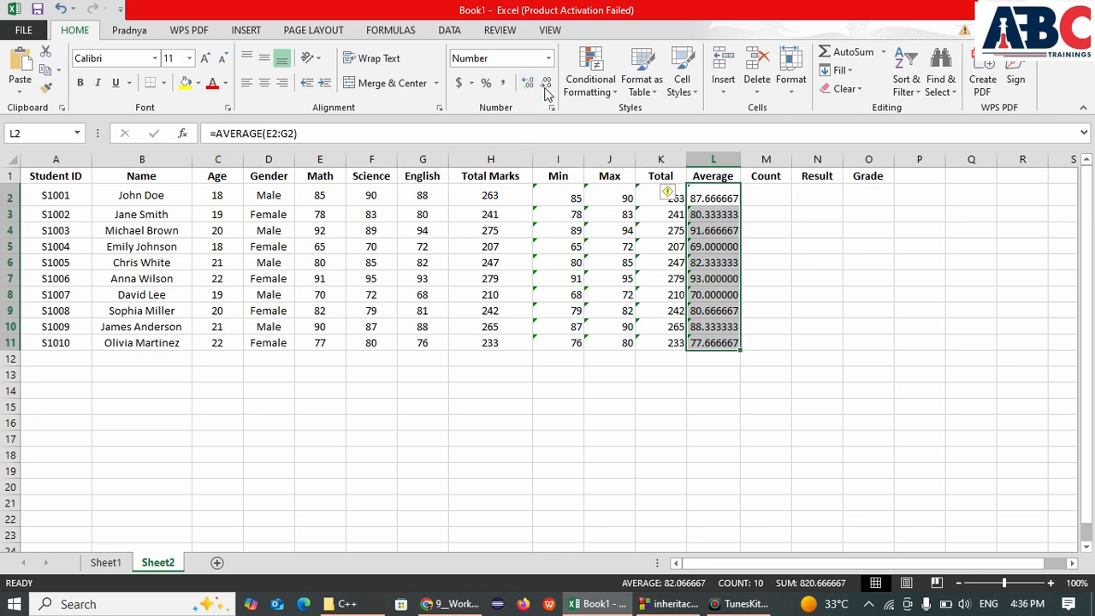
left_click(546, 86)
left_click(545, 86)
left_click(546, 85)
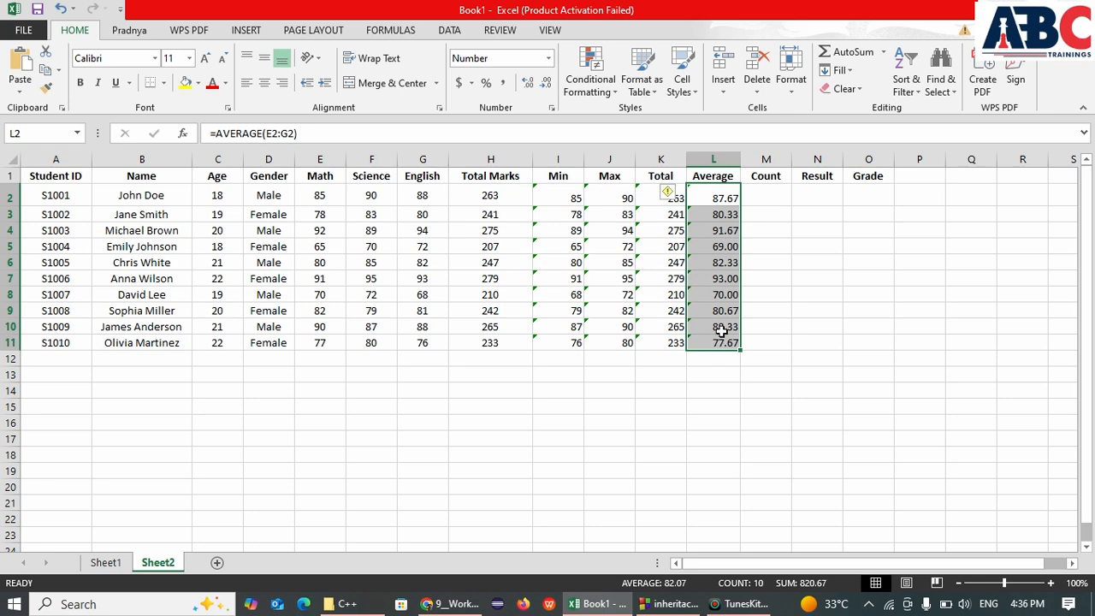
Count each student's subject marks by entering =COUNT(E2:G2) in M2 and filling it down the Count column to M11
left_click(761, 195)
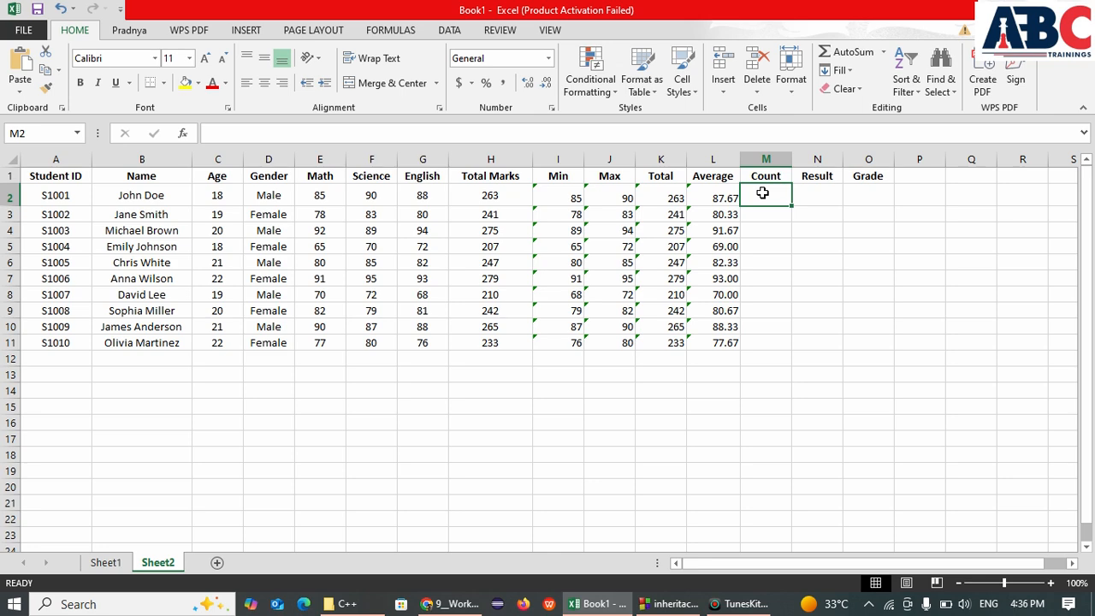
type("=count")
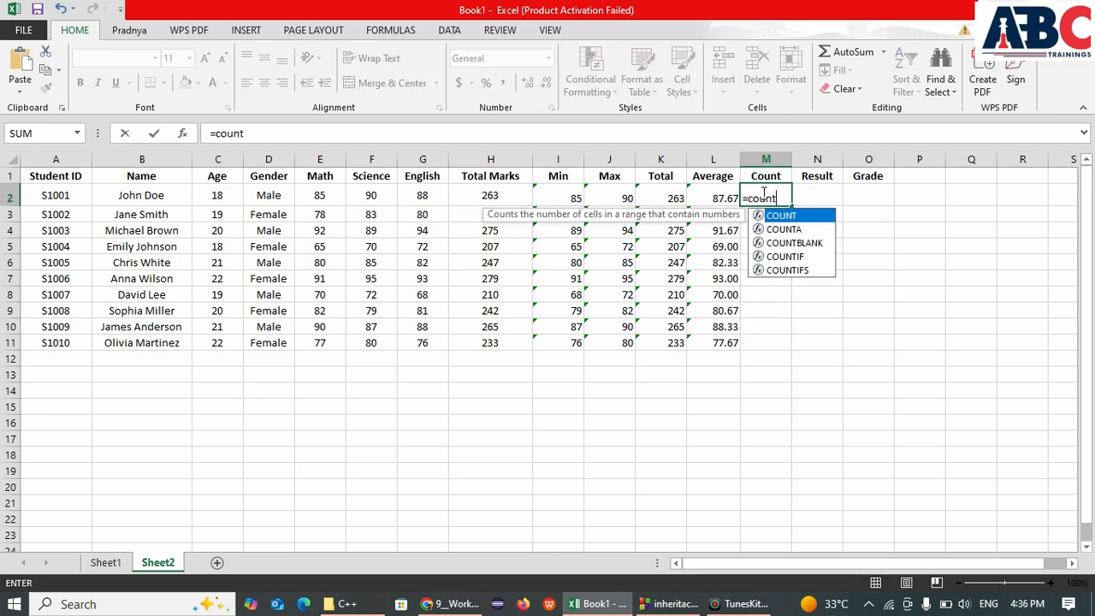
key("Tab")
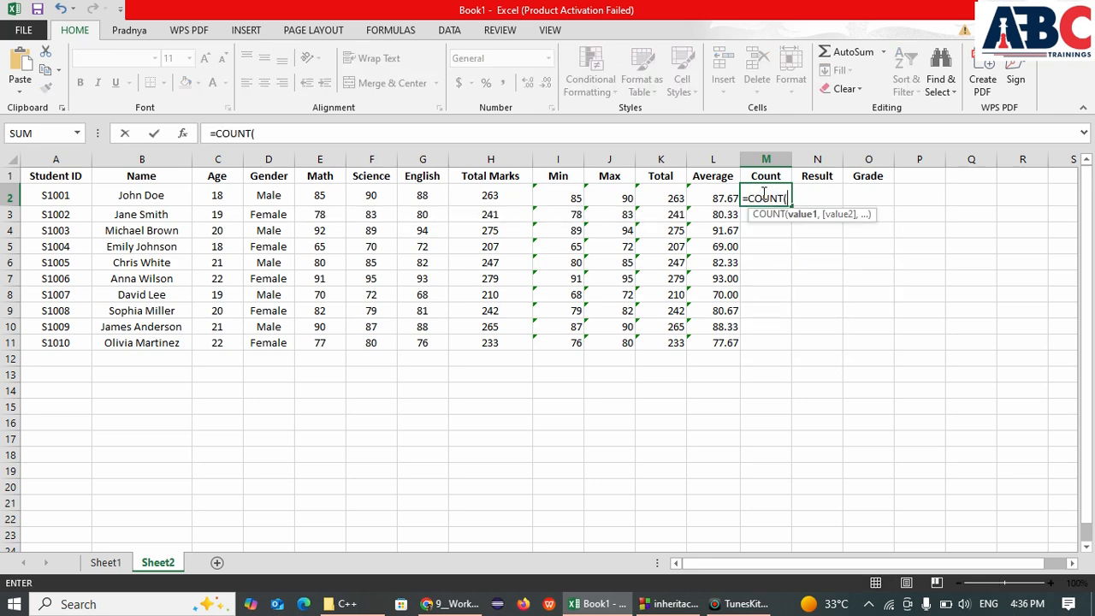
left_click_drag(317, 196, 420, 195)
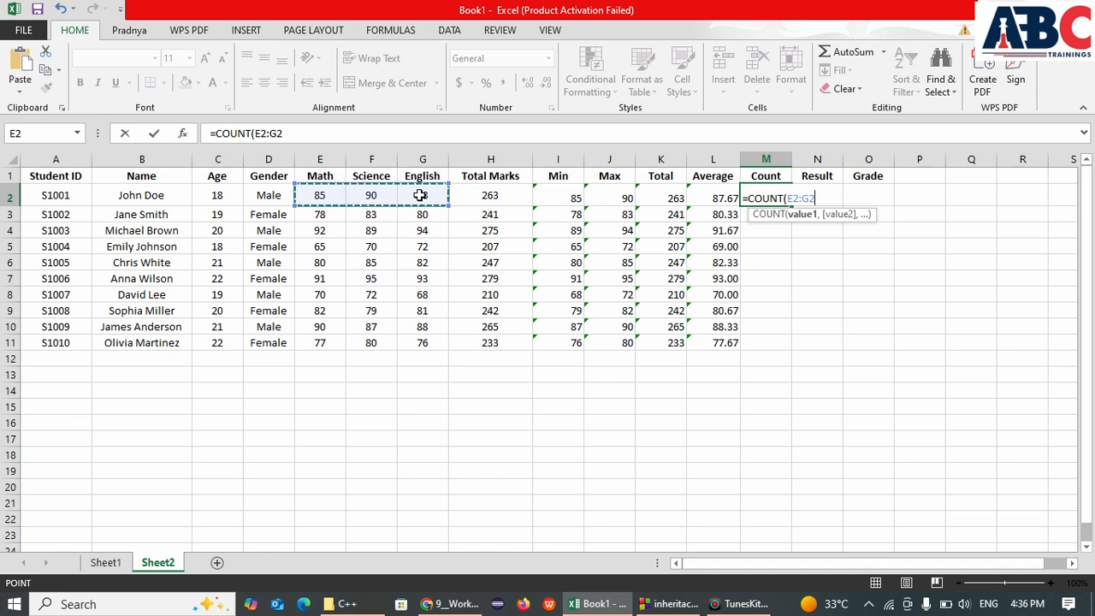
key("Tab")
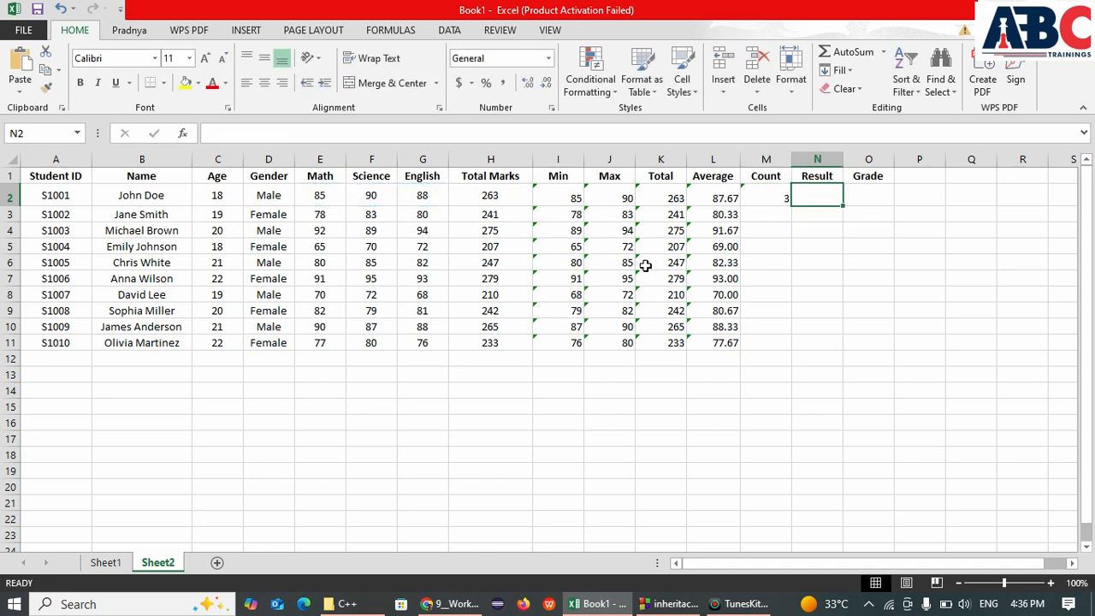
left_click(769, 198)
left_click_drag(791, 206, 776, 351)
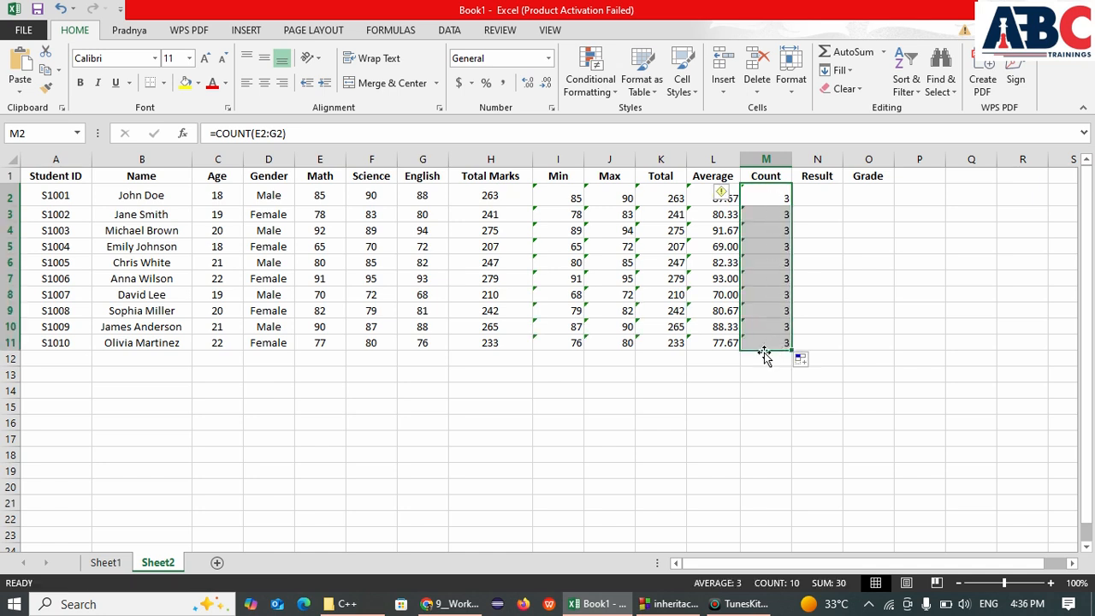
Begin an IF formula in N2, the first student's Result cell
left_click(823, 197)
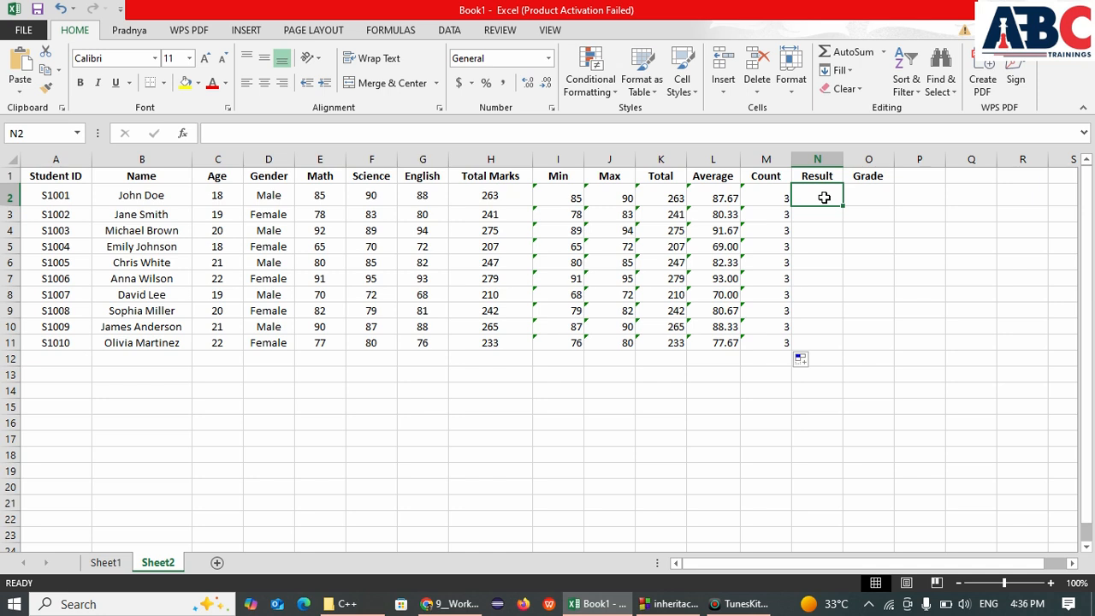
type("=if")
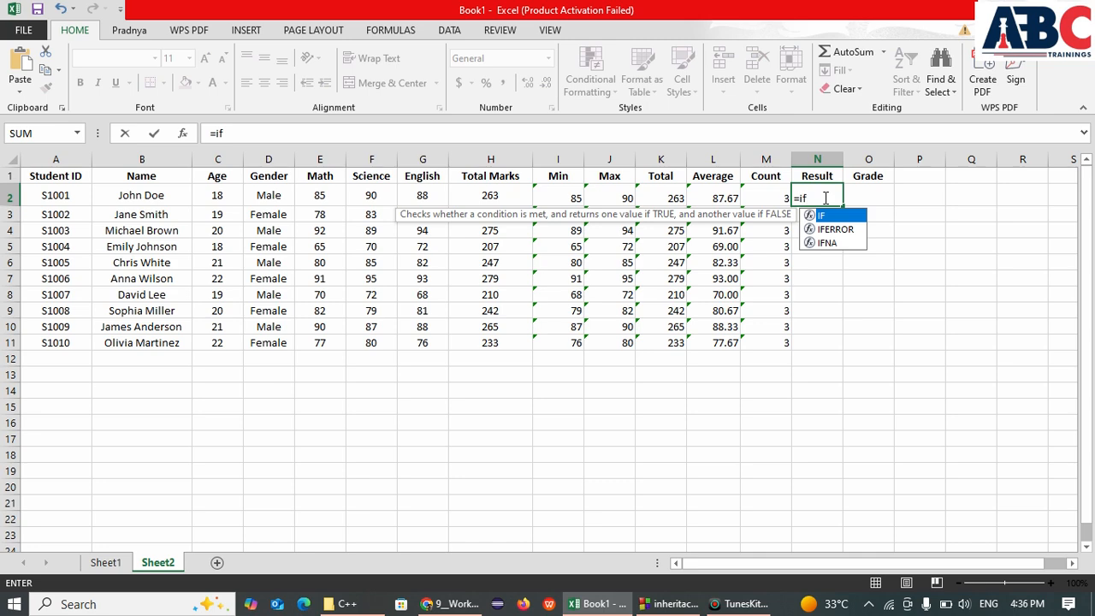
key("Tab")
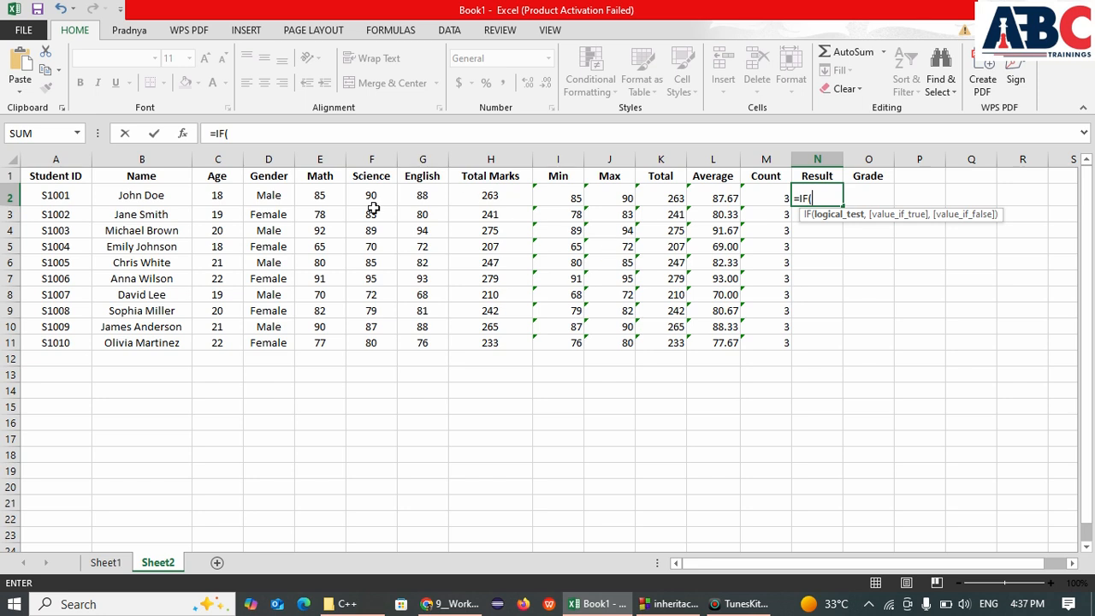
left_click(319, 196)
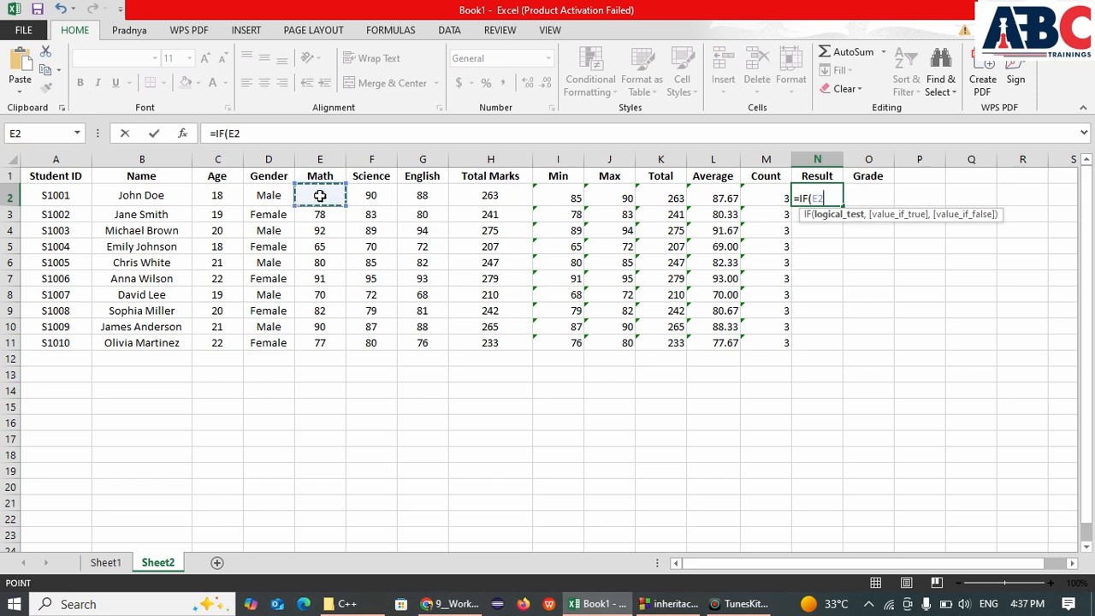
type(">=35")
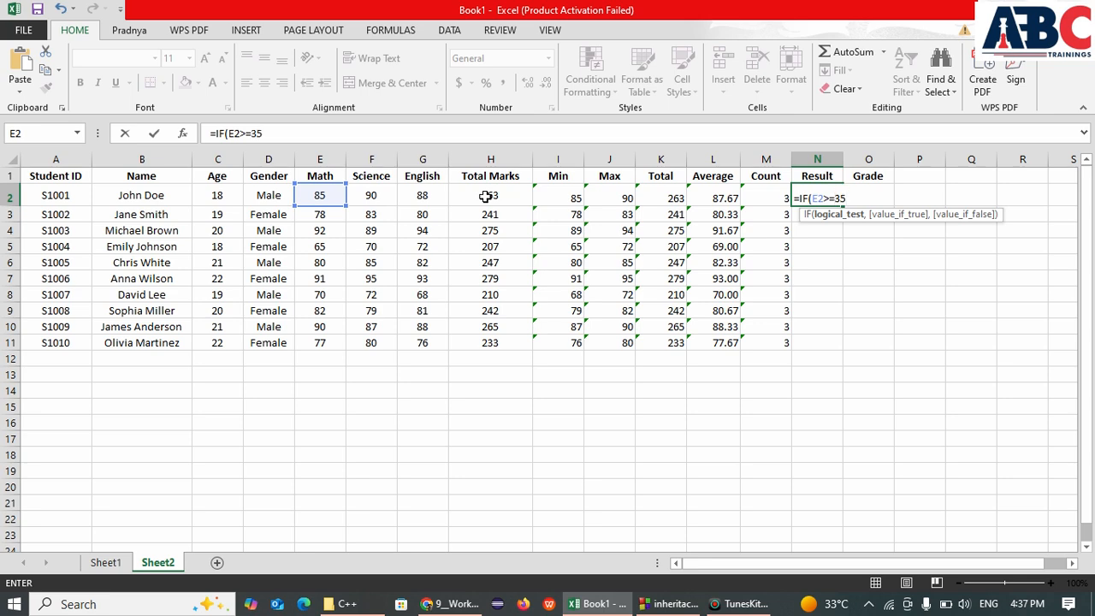
type(",")
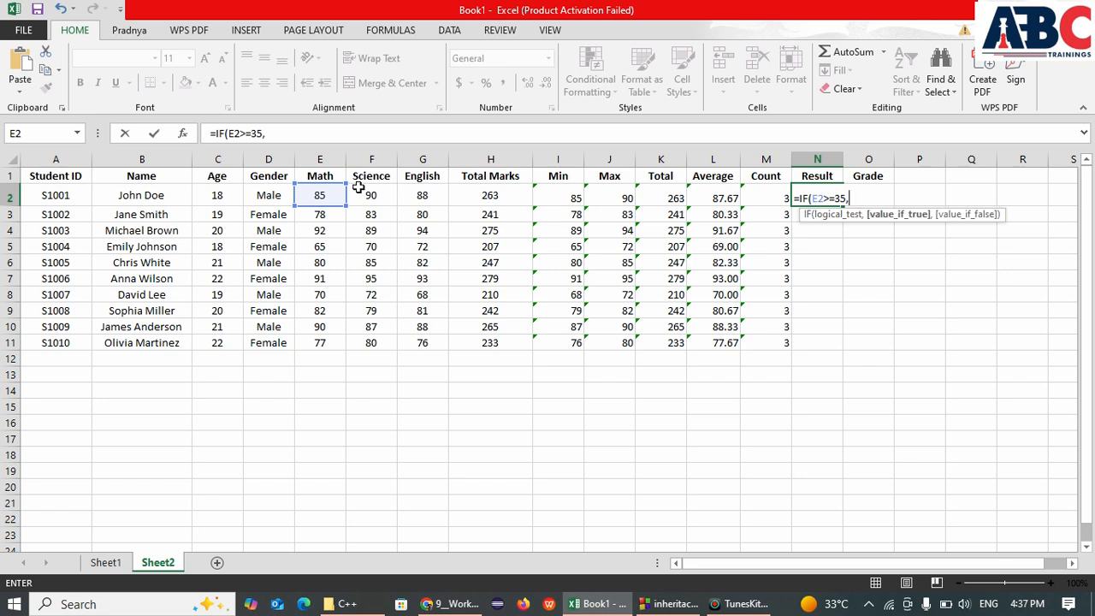
left_click(812, 198)
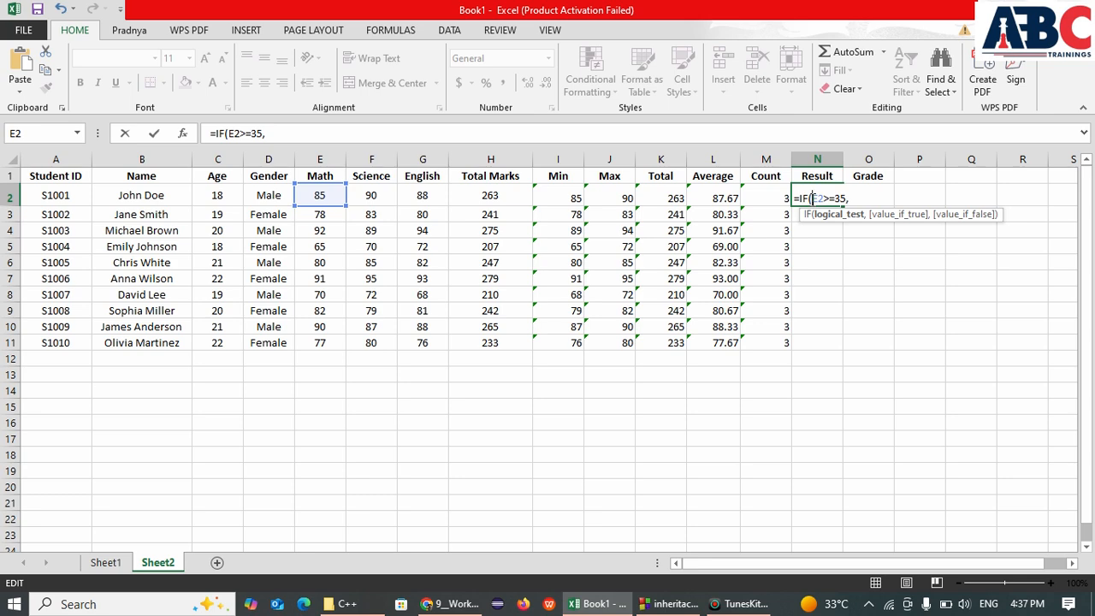
key("BackSpace")
key("BackSpace")
key("BackSpace")
key("BackSpace")
key("BackSpace")
key("BackSpace")
key("BackSpace")
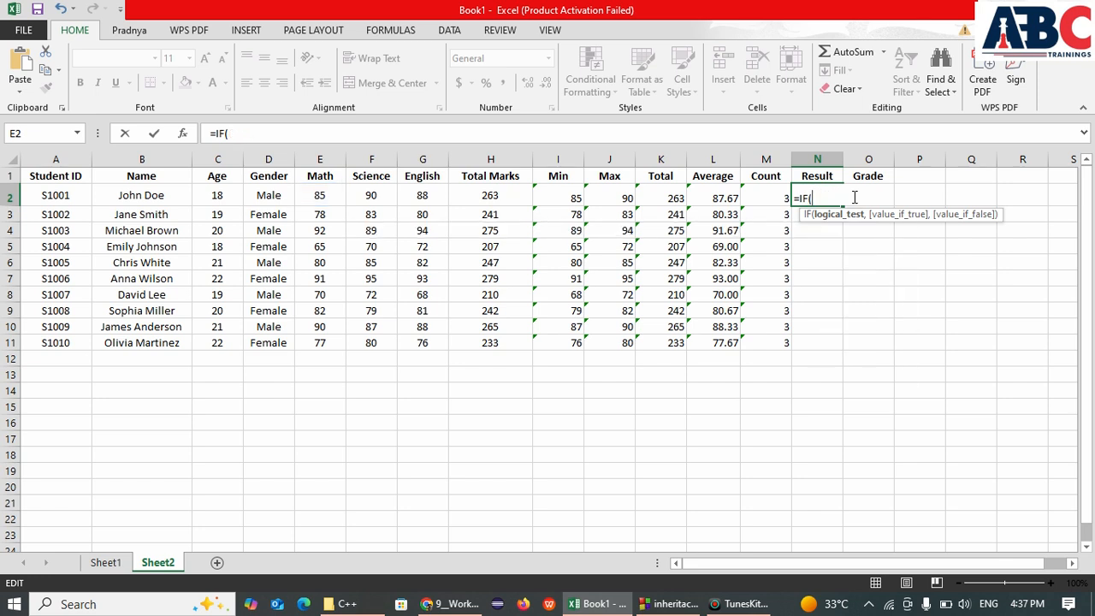
Add an AND condition to the IF formula in N2 that requires E2>=35, F2>=35 and G2>=35
type("and")
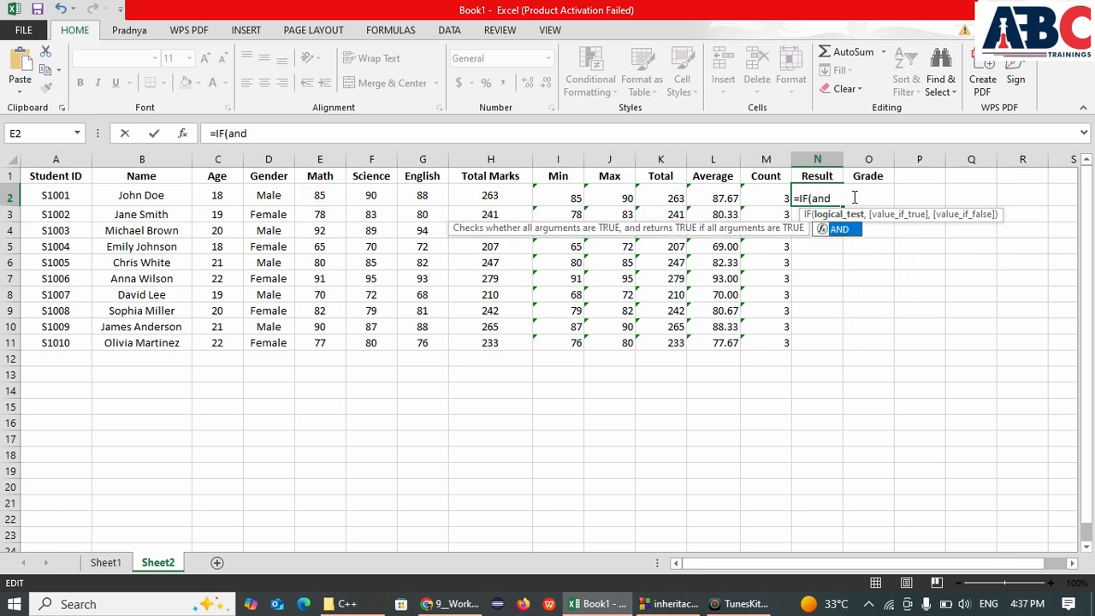
key("Tab")
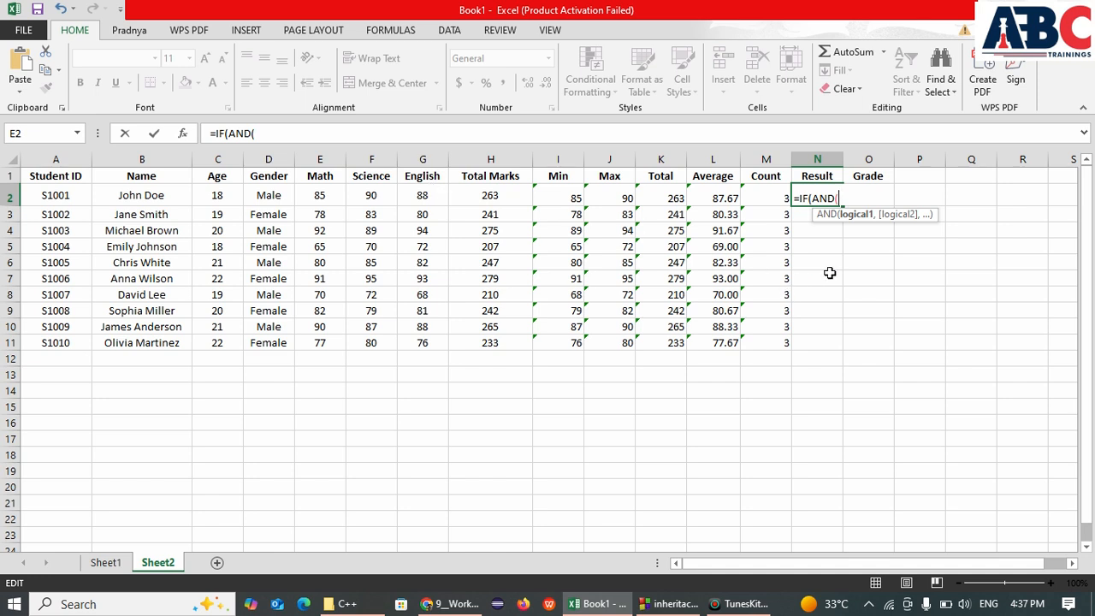
left_click(325, 198)
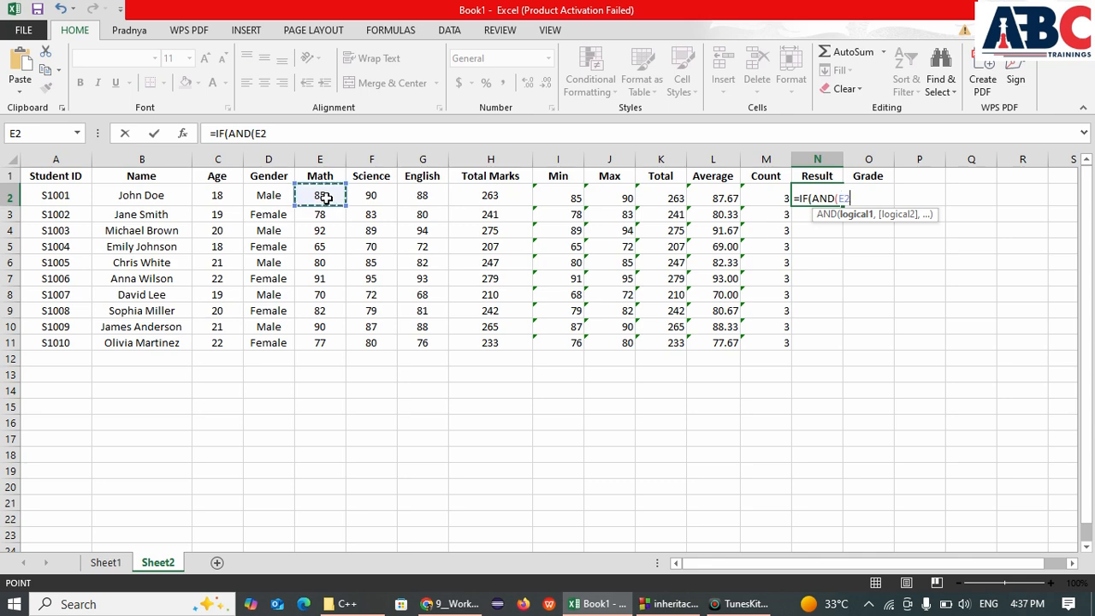
type(">=35")
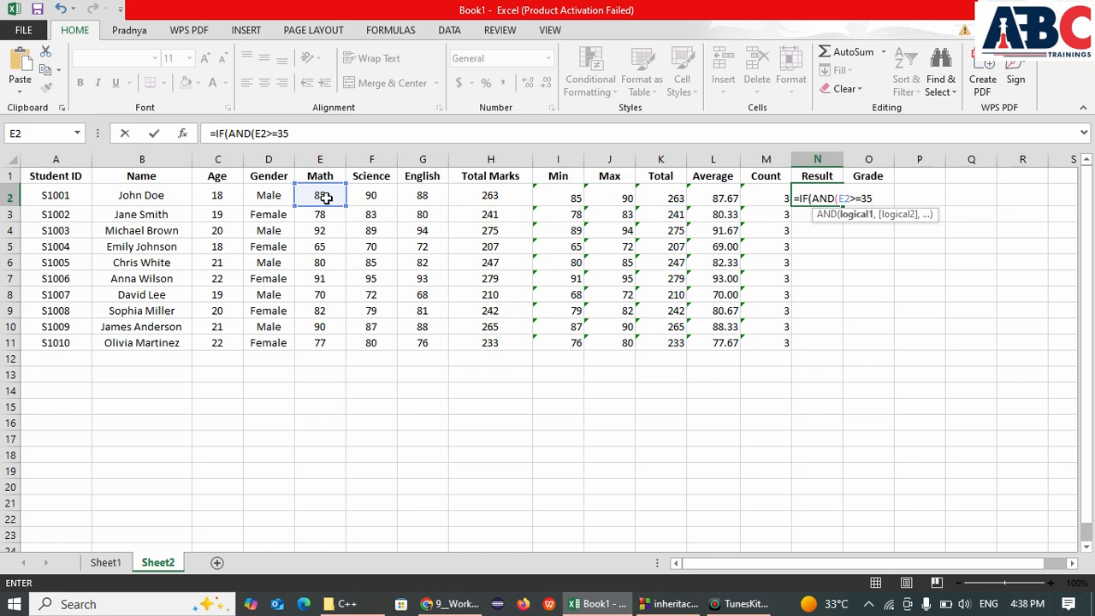
type(",")
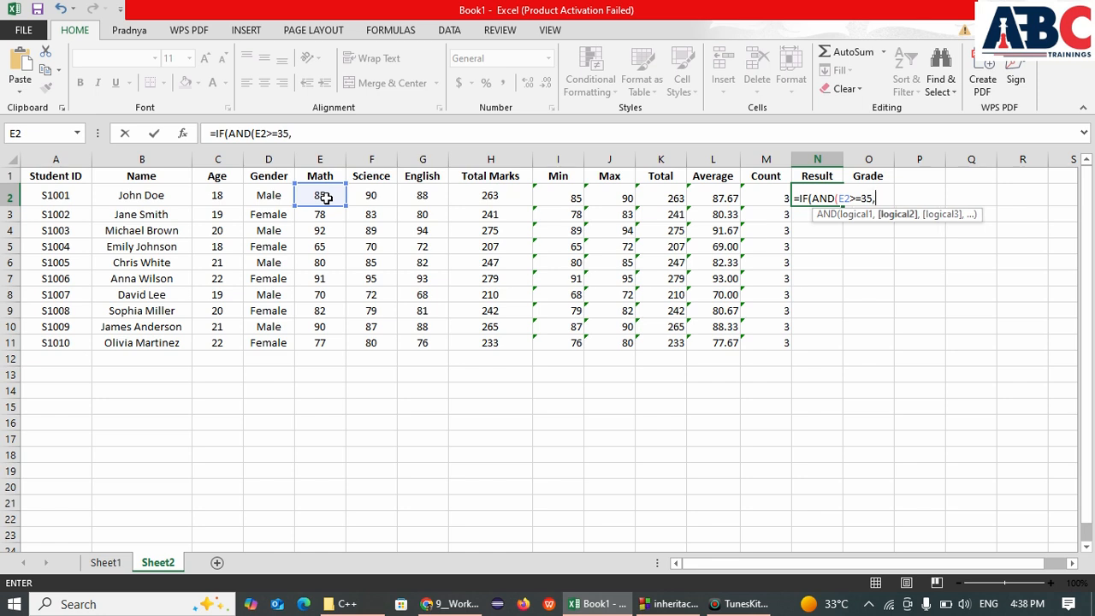
left_click(370, 198)
type(">=35")
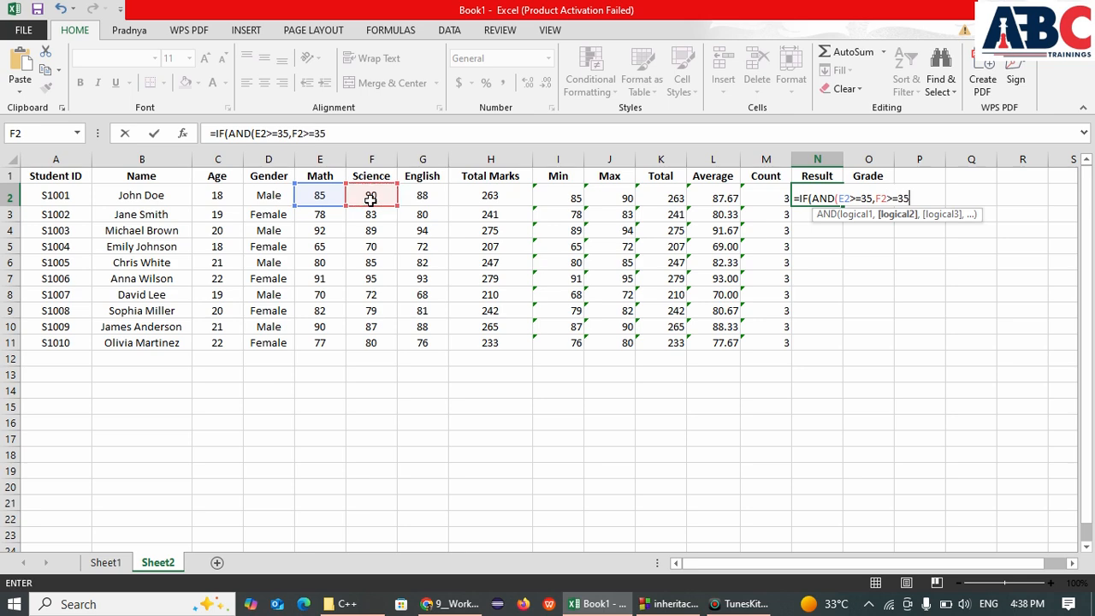
type(",")
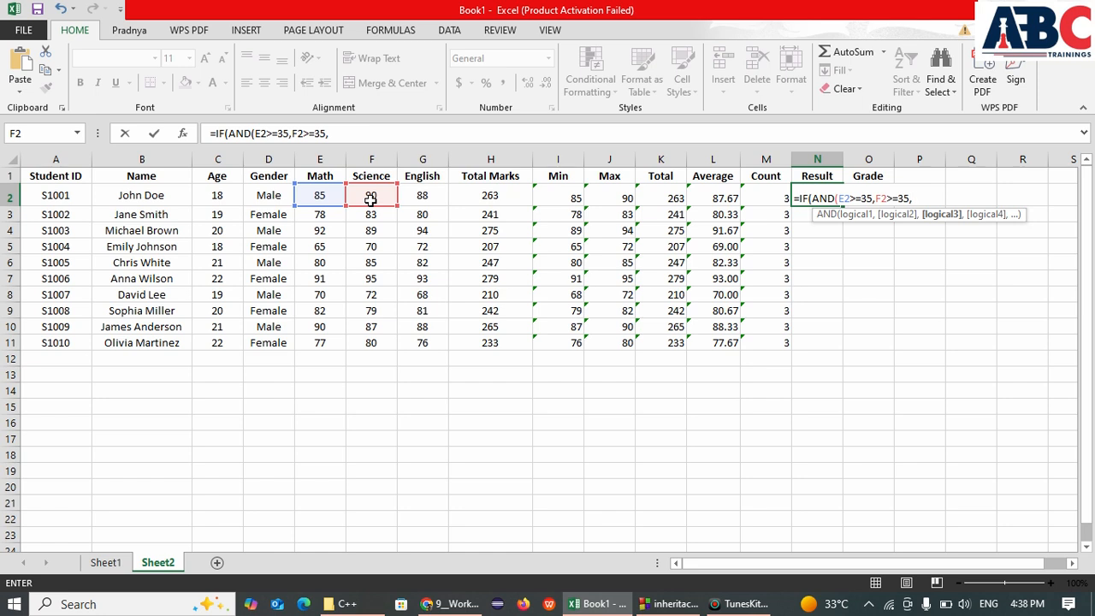
left_click(428, 198)
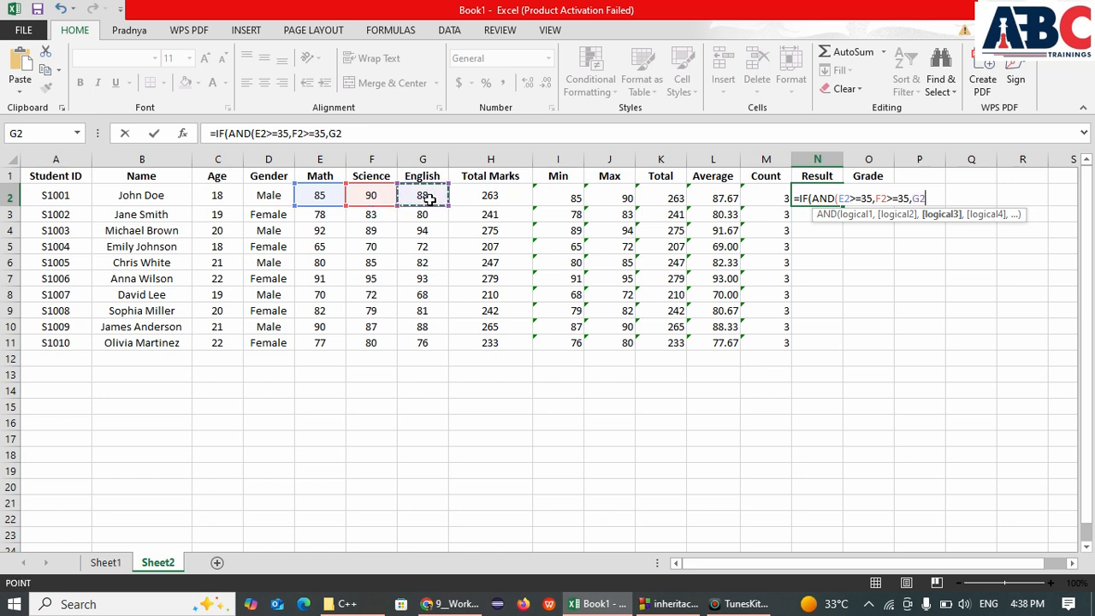
type(">=35")
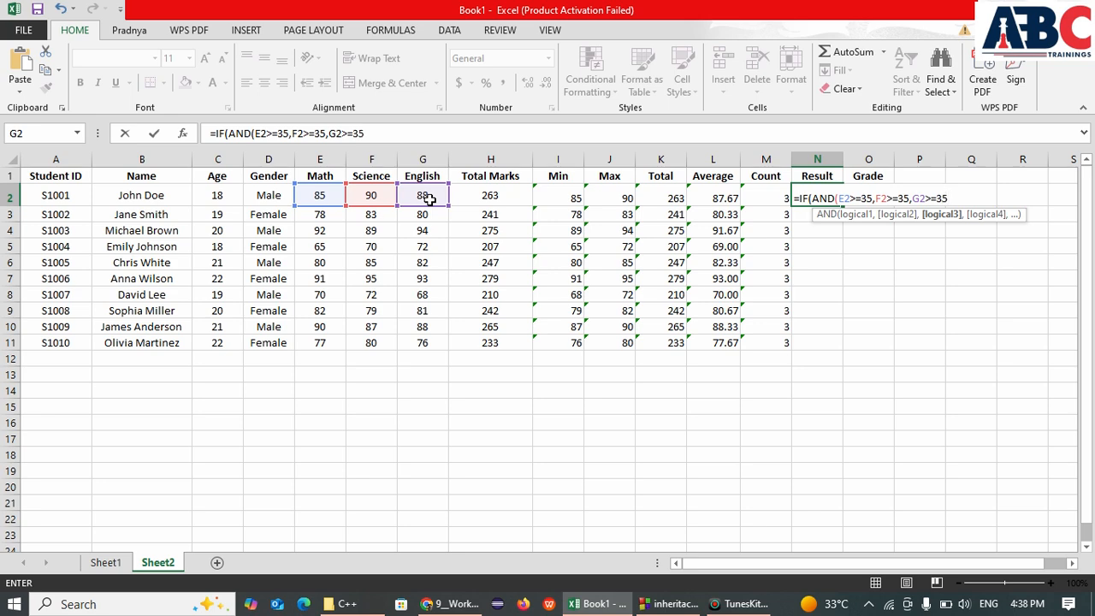
type(",")
key("BackSpace")
Complete the N2 formula to return "pass" if true and "fail" if false, and fill it down the Result column to N11
type("),\"")
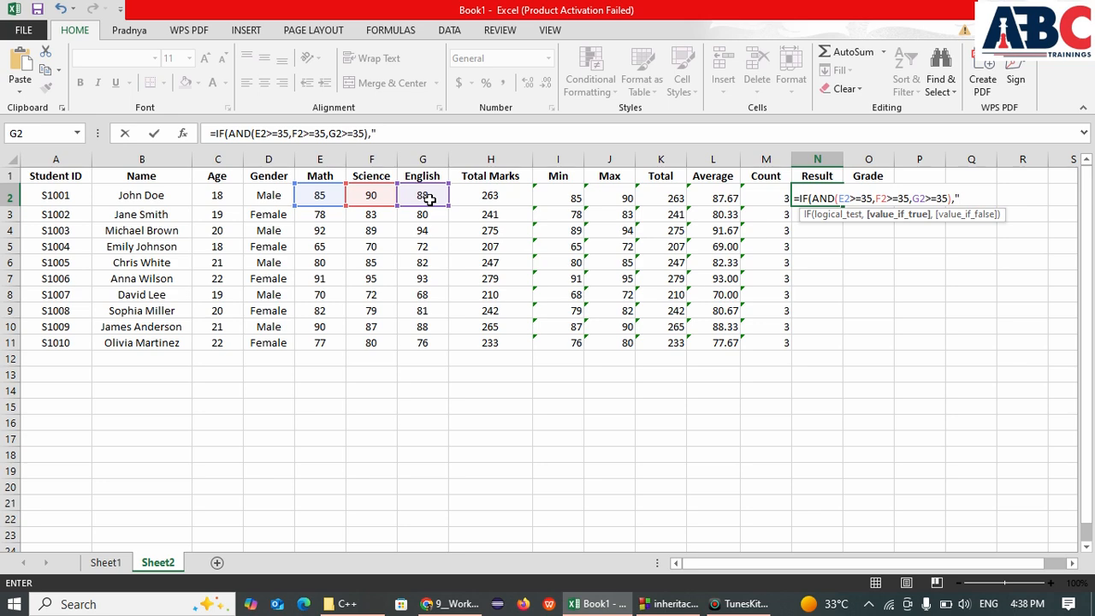
type("pass\",\"f")
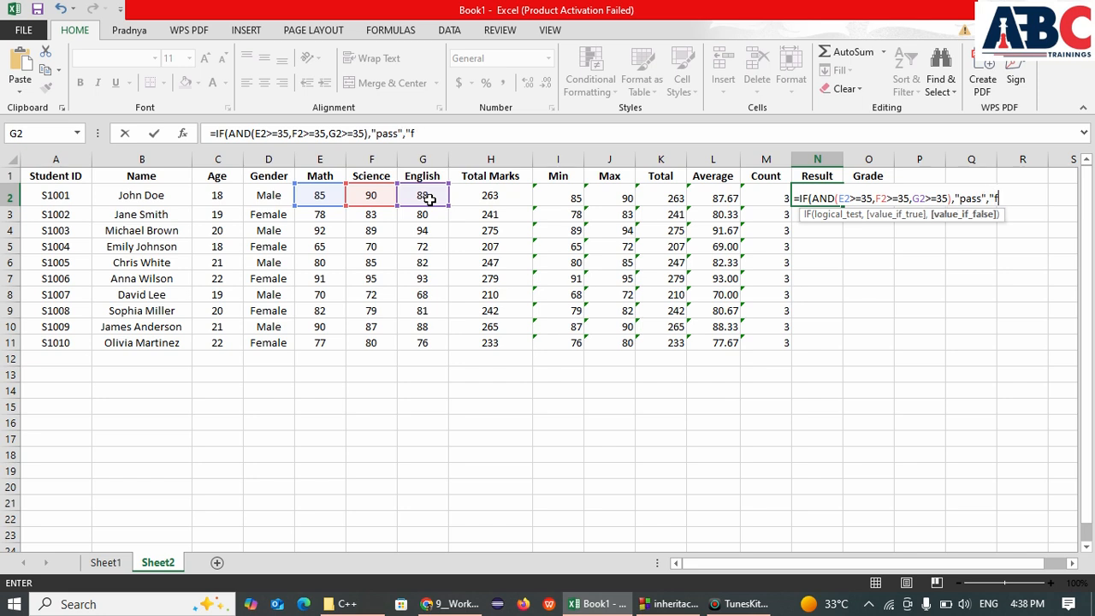
type("ail\"")
key("Return")
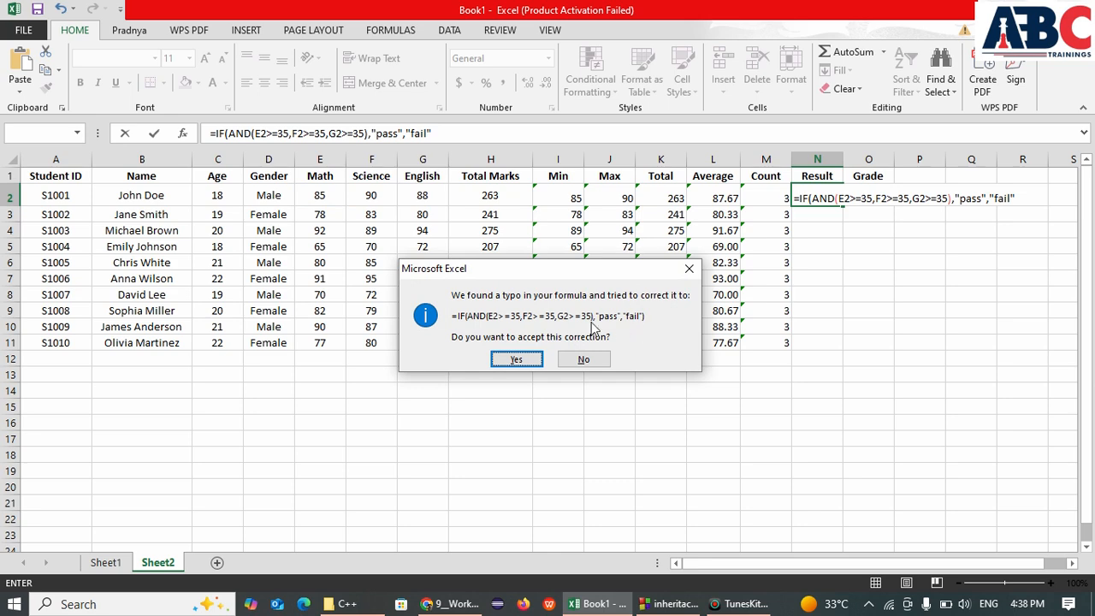
left_click(515, 359)
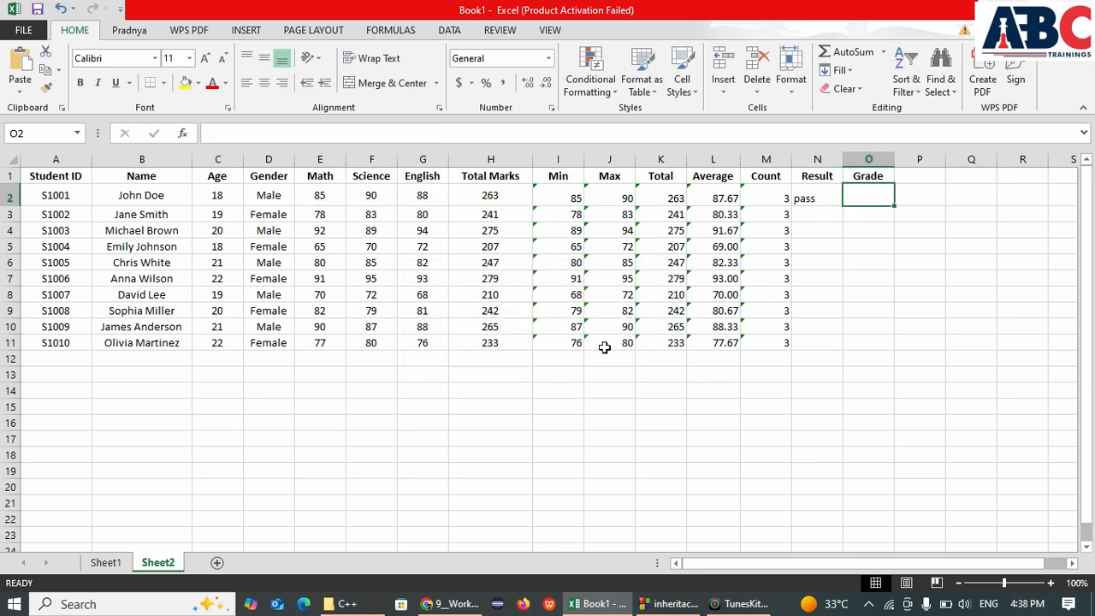
left_click(820, 201)
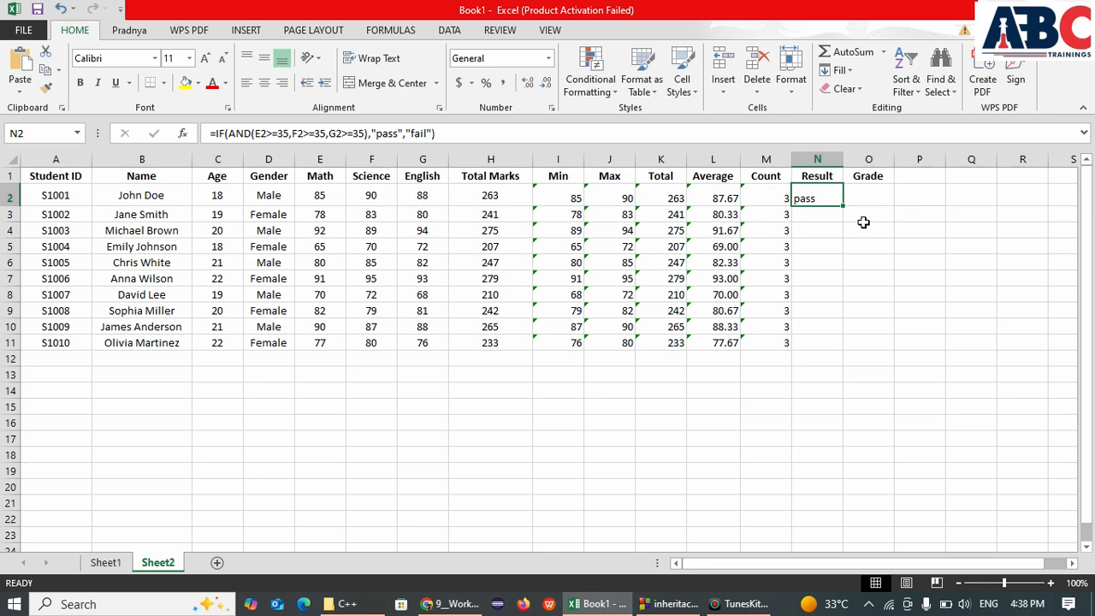
left_click_drag(843, 206, 842, 353)
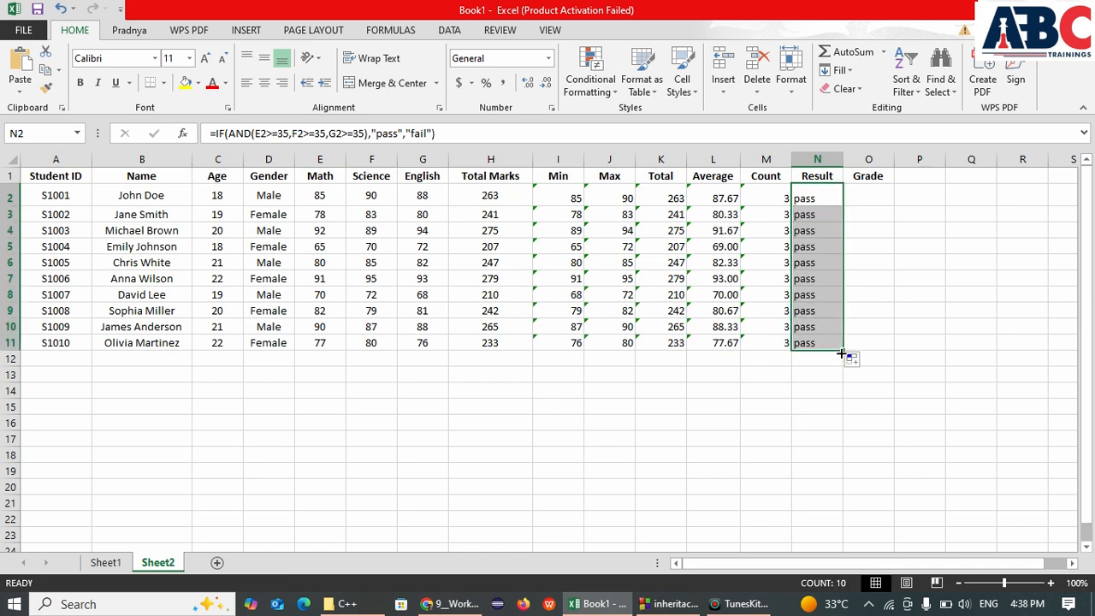
Begin an IF formula in O2, the first student's Grade cell, that returns "f" when N2 equals "fail"
left_click(863, 193)
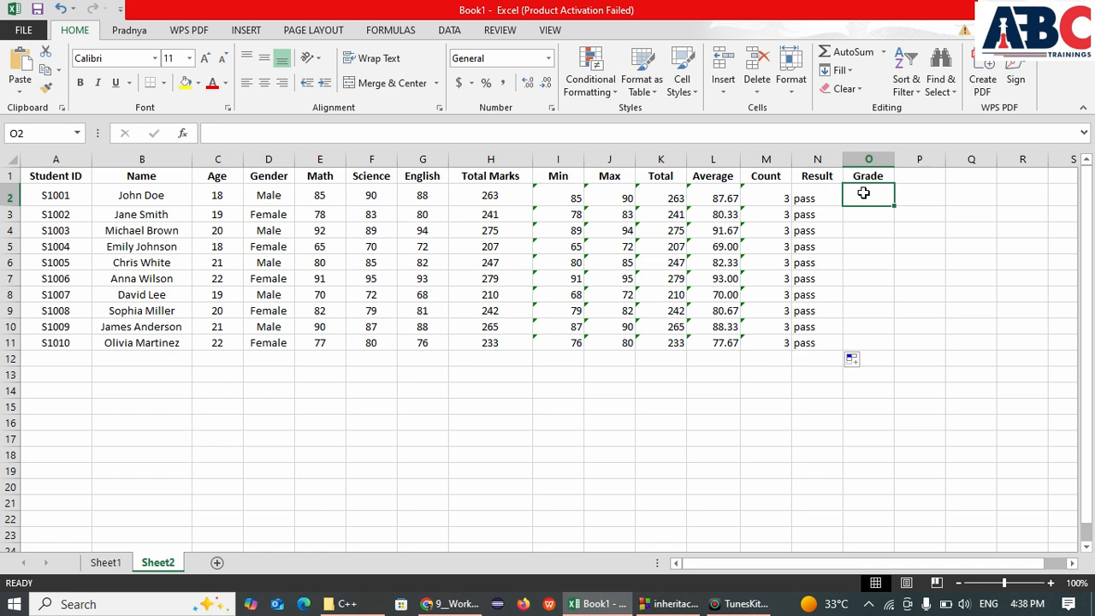
type("=if")
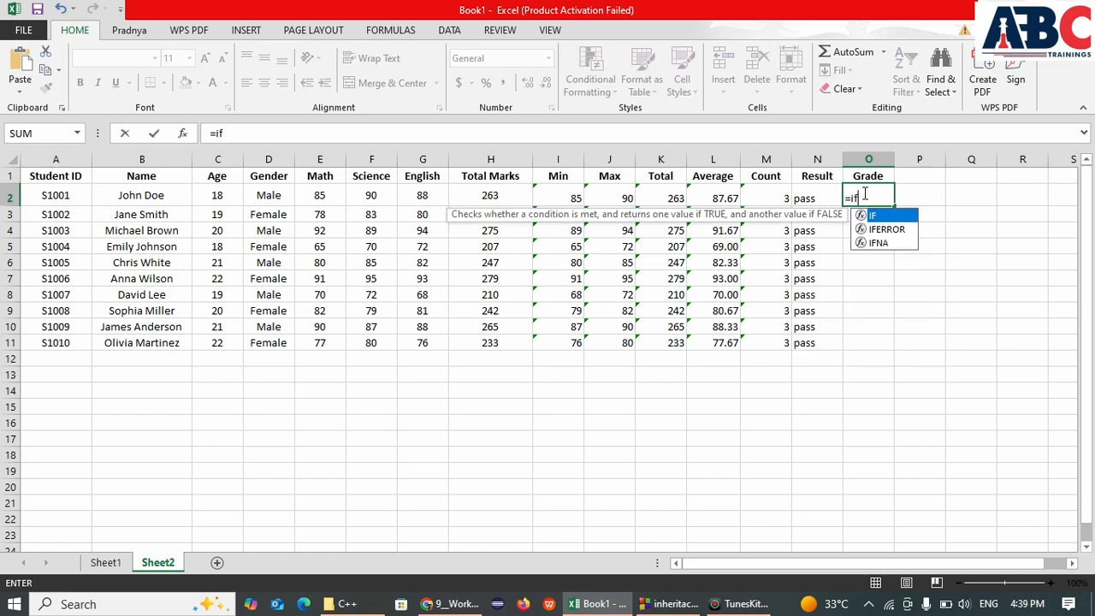
type("(")
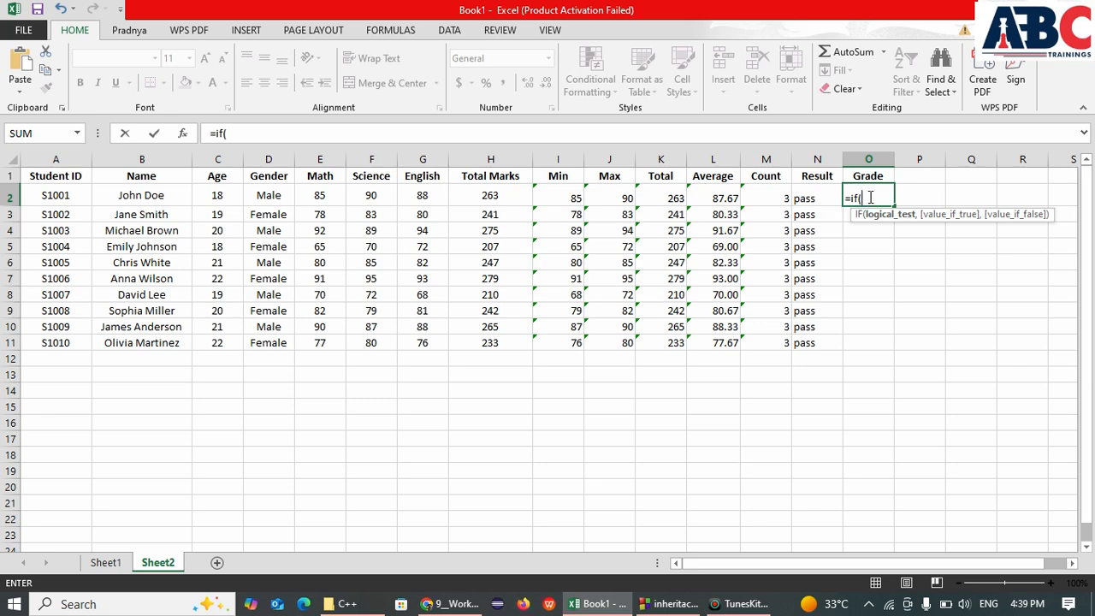
left_click(816, 199)
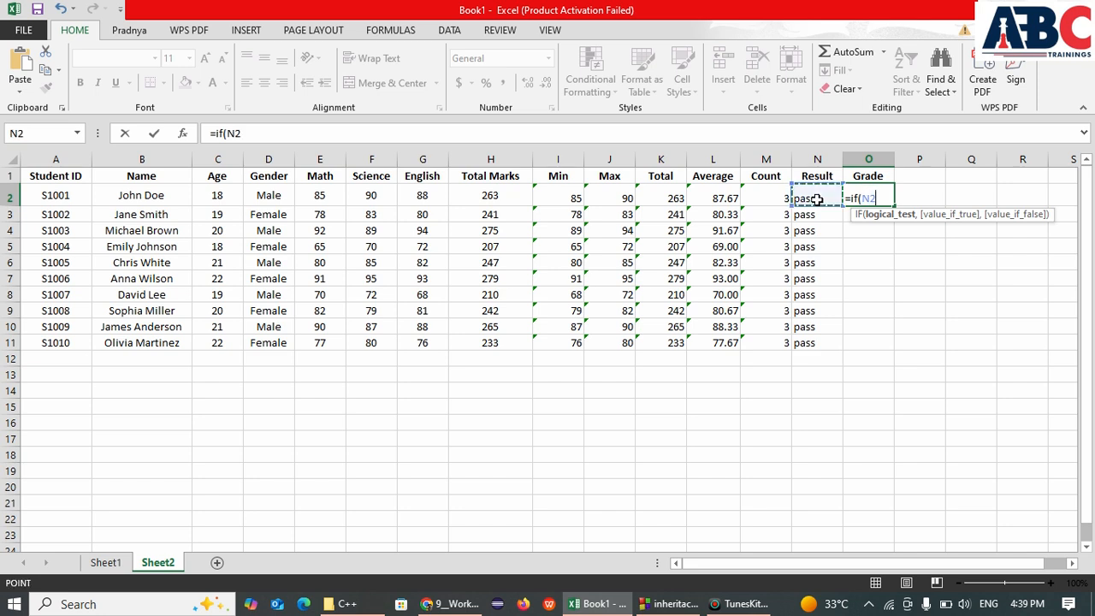
type("=")
type("fai;")
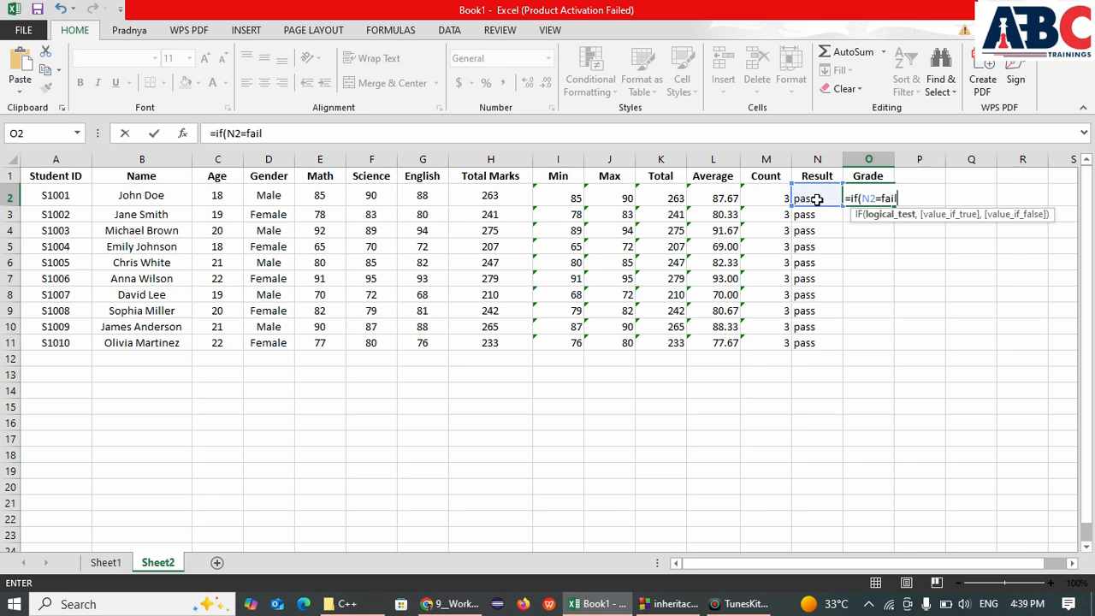
key("BackSpace")
key("BackSpace")
key("BackSpace")
key("BackSpace")
type("\"fail\",\"f\"")
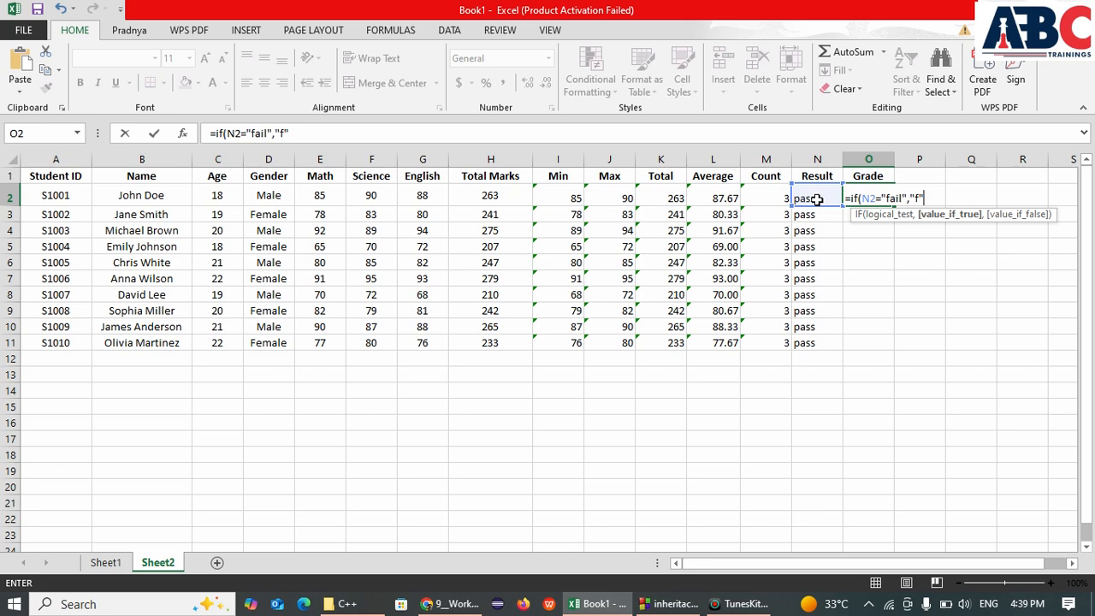
type(",")
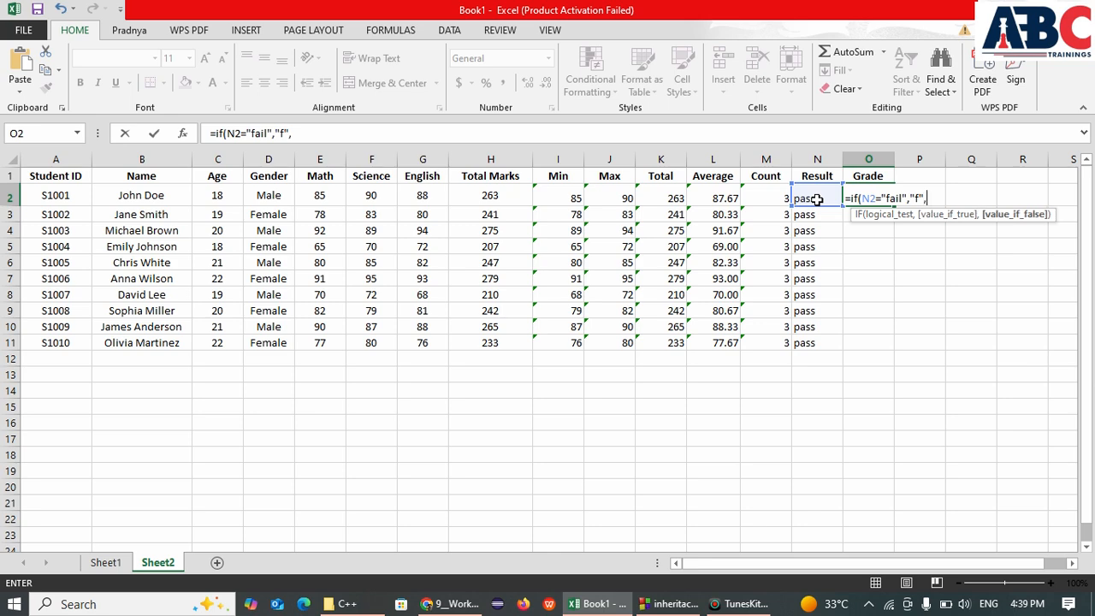
Remove the nested if started in the O2 formula and rewrite its outer function name in capitals as IF
type("if(")
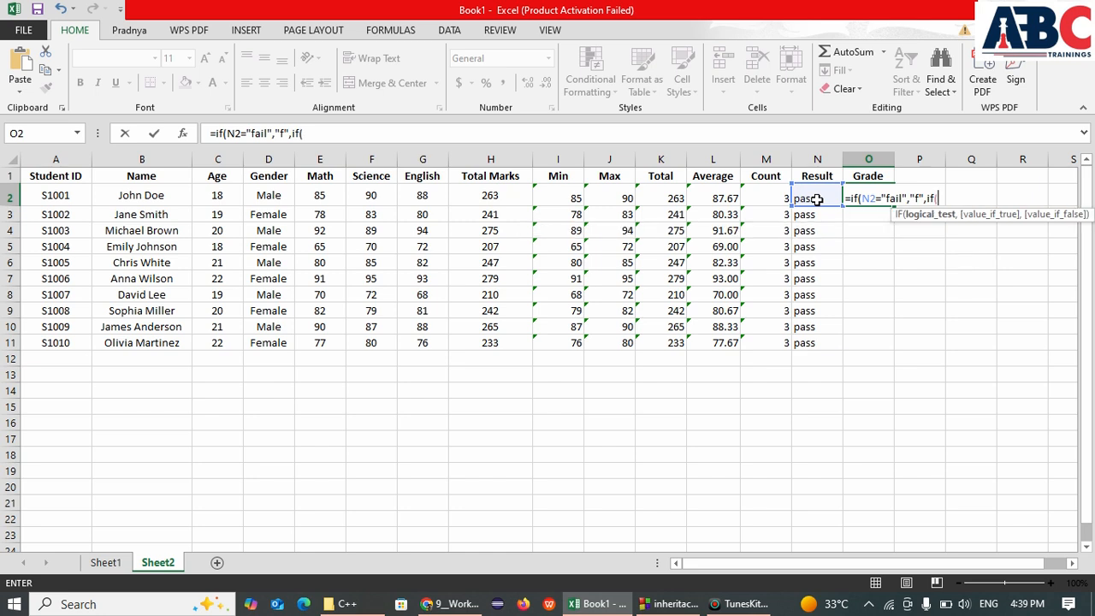
key("BackSpace")
key("BackSpace")
key("BackSpace")
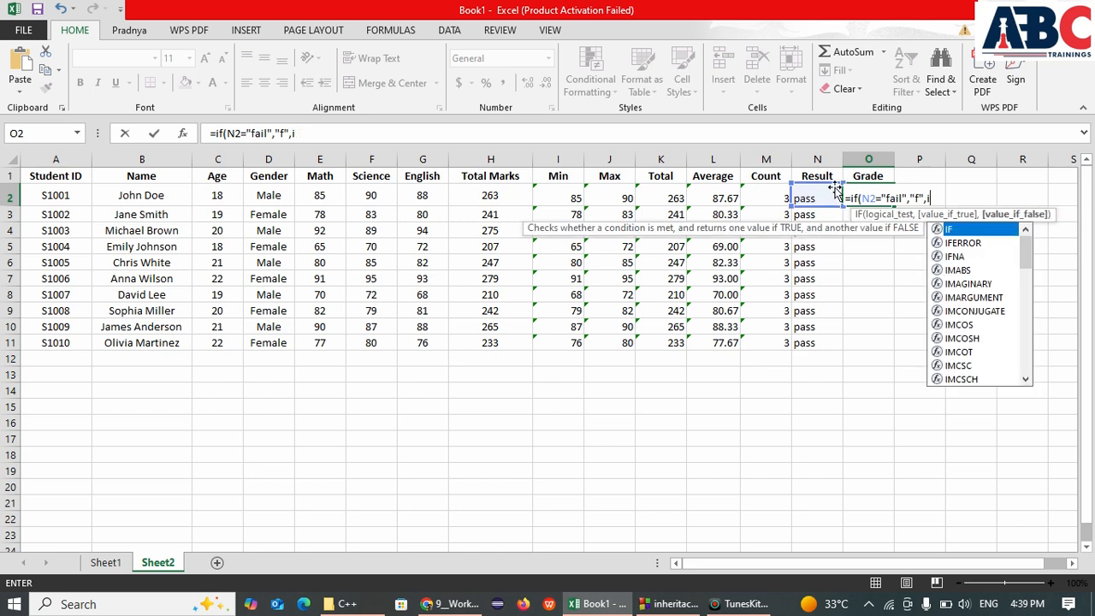
left_click(857, 197)
key("BackSpace")
key("BackSpace")
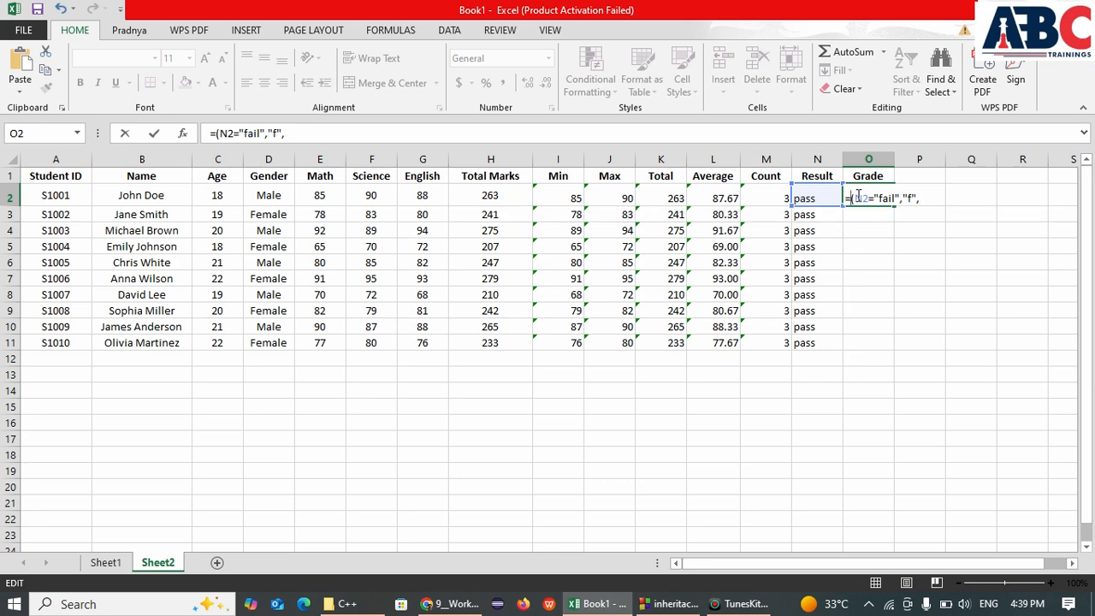
type("IF")
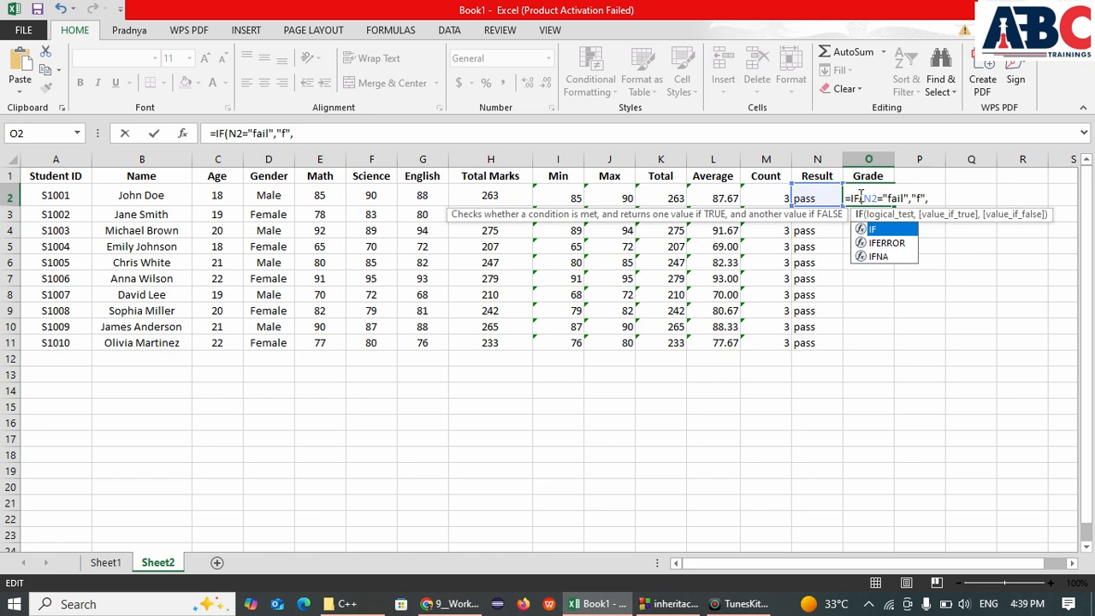
left_click(933, 198)
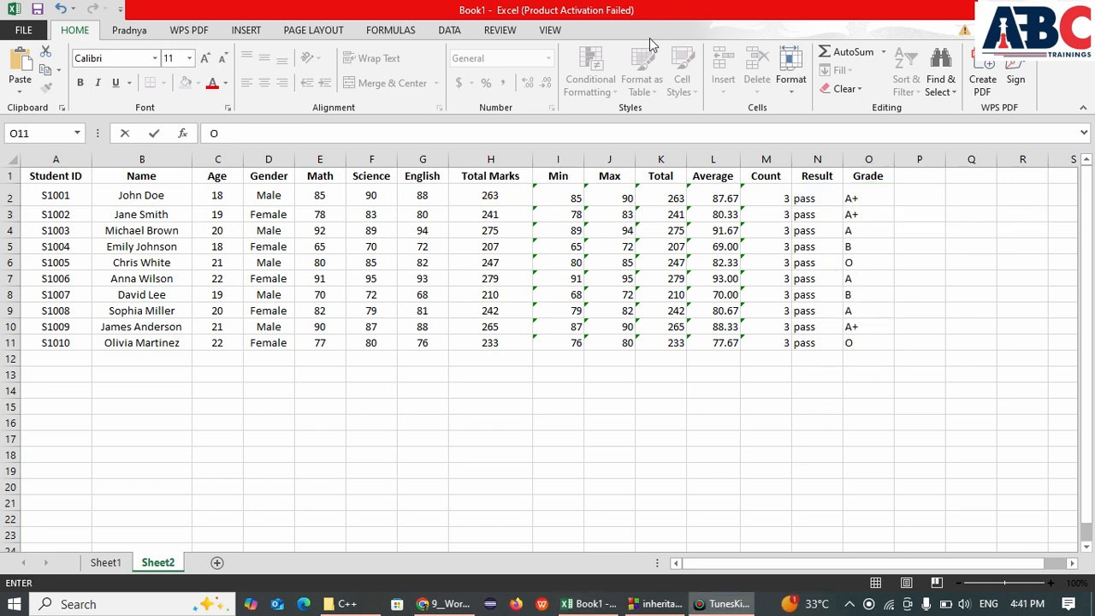
Switch to the functions PDF in Chrome and read the TODAY and NOW sections, highlighting the =TODAY() syntax and example
key("alt+Tab")
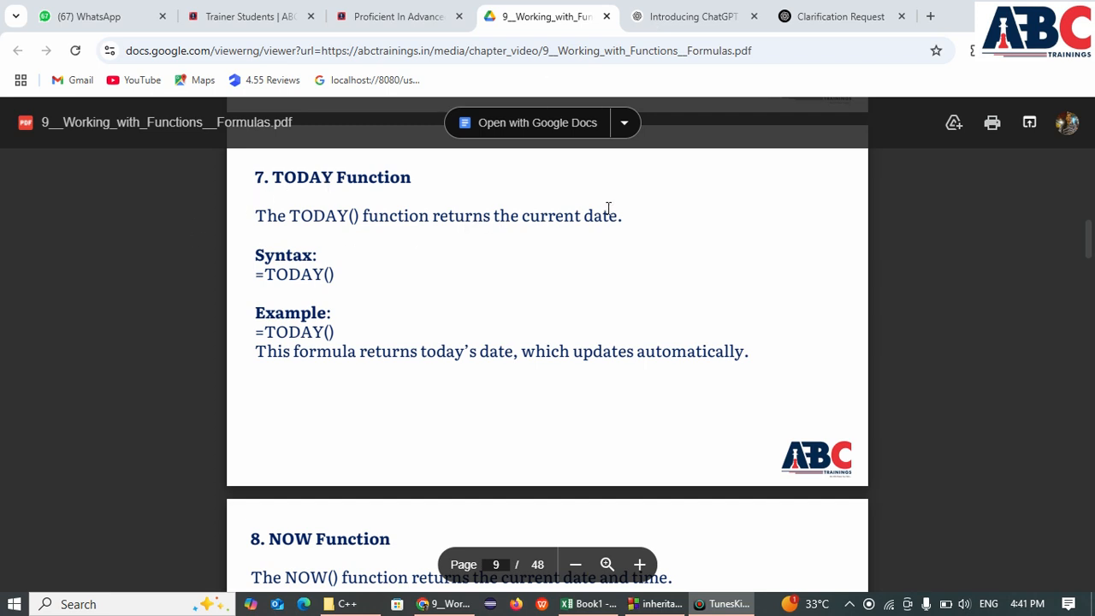
left_click_drag(342, 279, 260, 279)
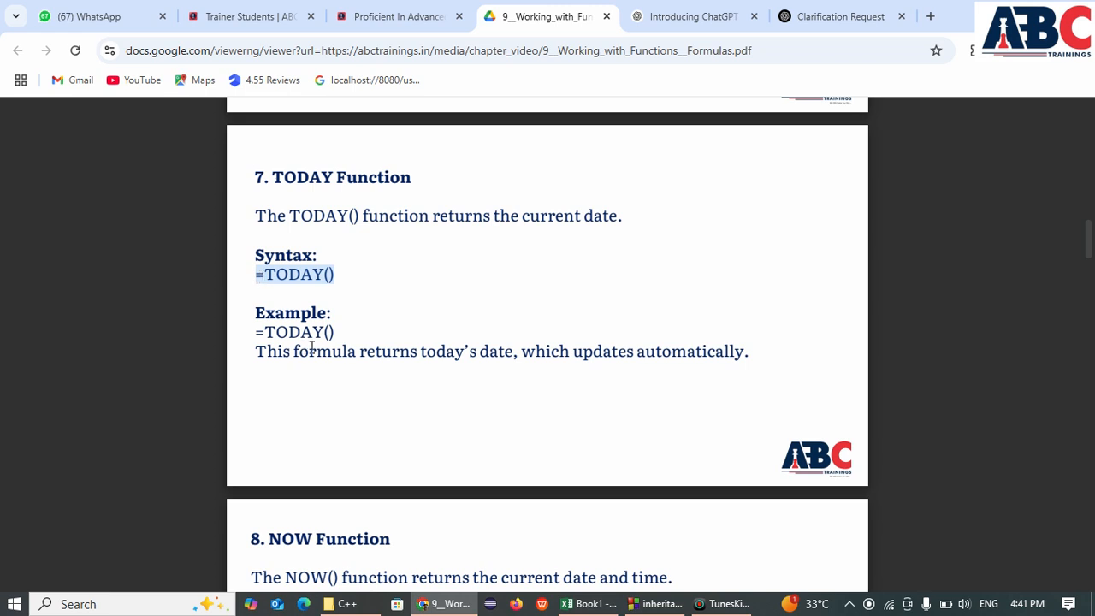
left_click_drag(342, 335, 255, 332)
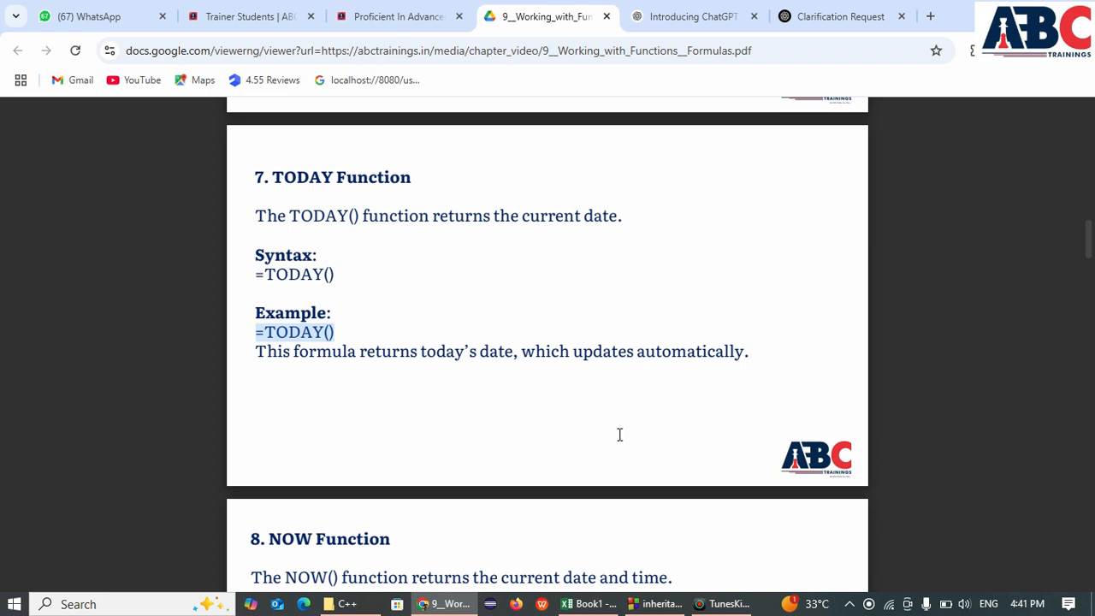
scroll(619, 434, "down", 2)
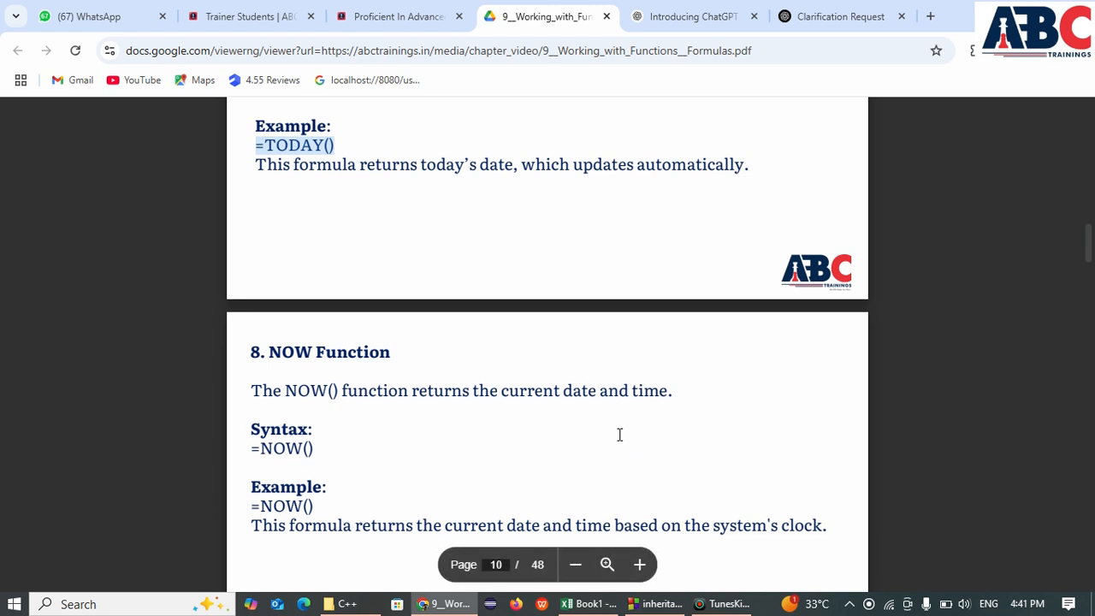
scroll(619, 434, "down", 1)
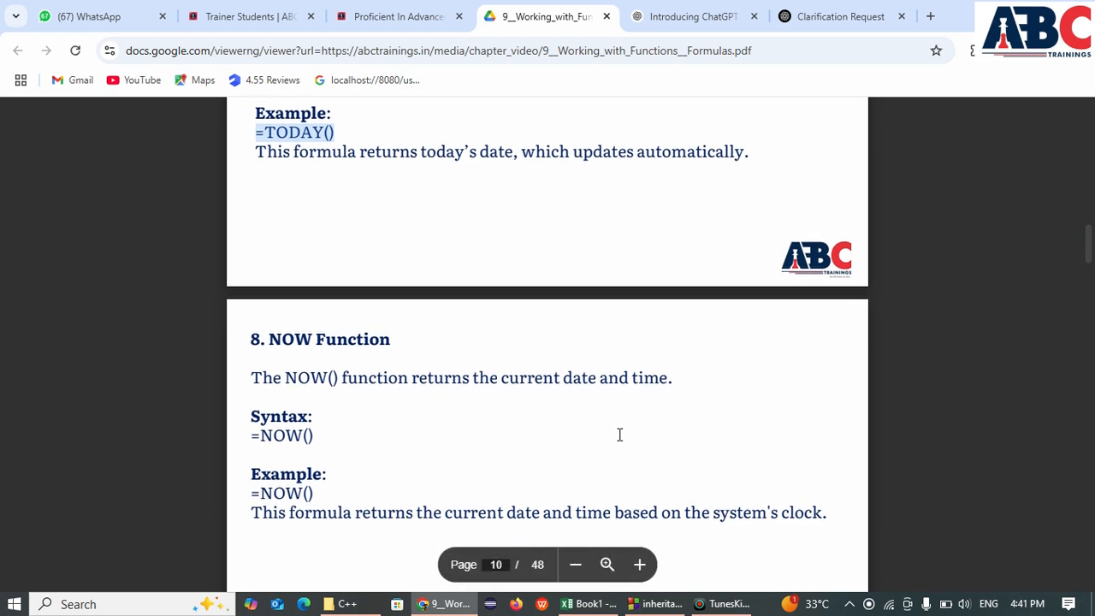
scroll(619, 434, "down", 2)
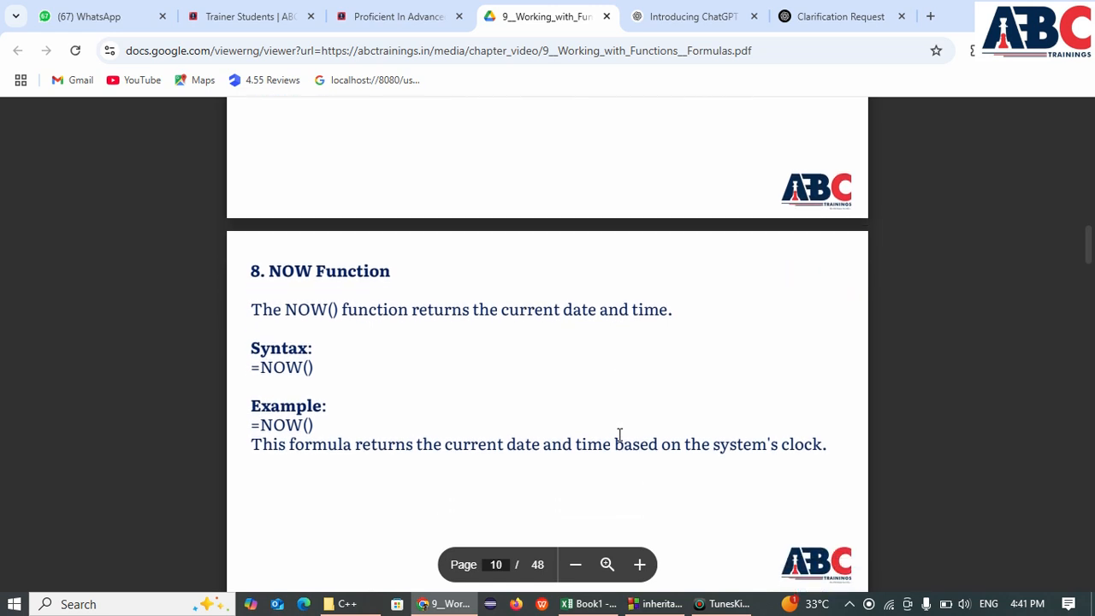
scroll(619, 434, "down", 2)
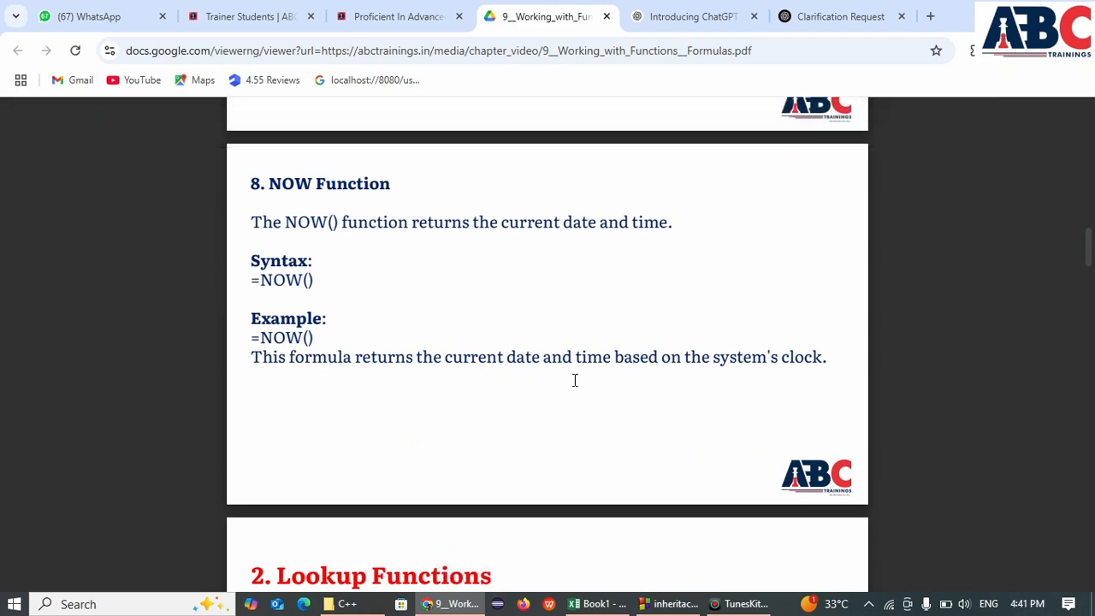
Read the Lookup Functions pages on VLOOKUP and HLOOKUP, and return to the VLOOKUP example
scroll(684, 371, "down", 6)
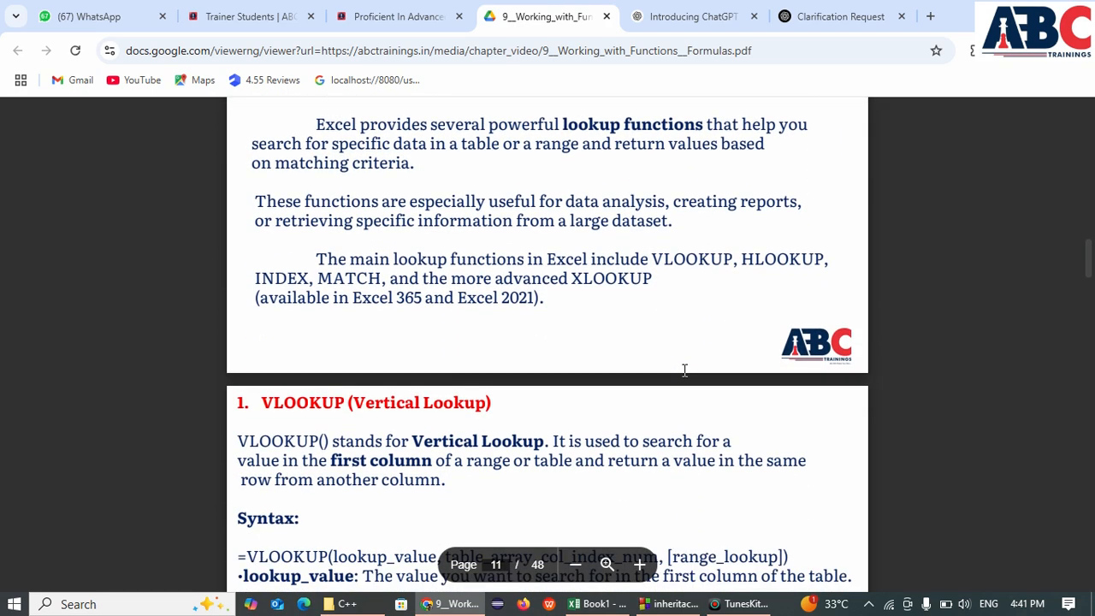
scroll(684, 370, "down", 2)
scroll(684, 370, "down", 6)
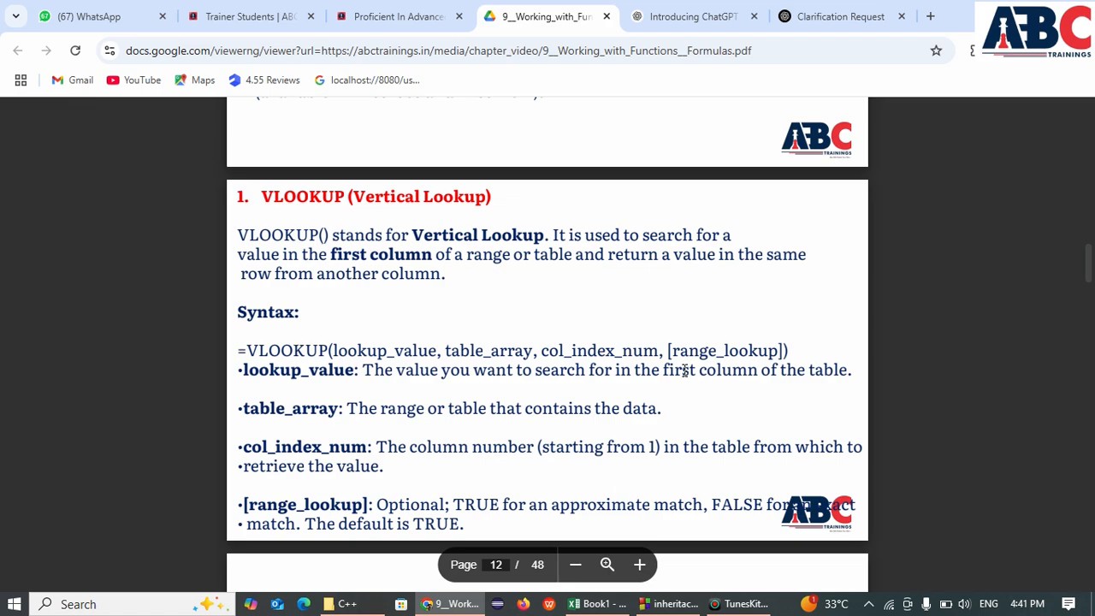
scroll(684, 370, "down", 6)
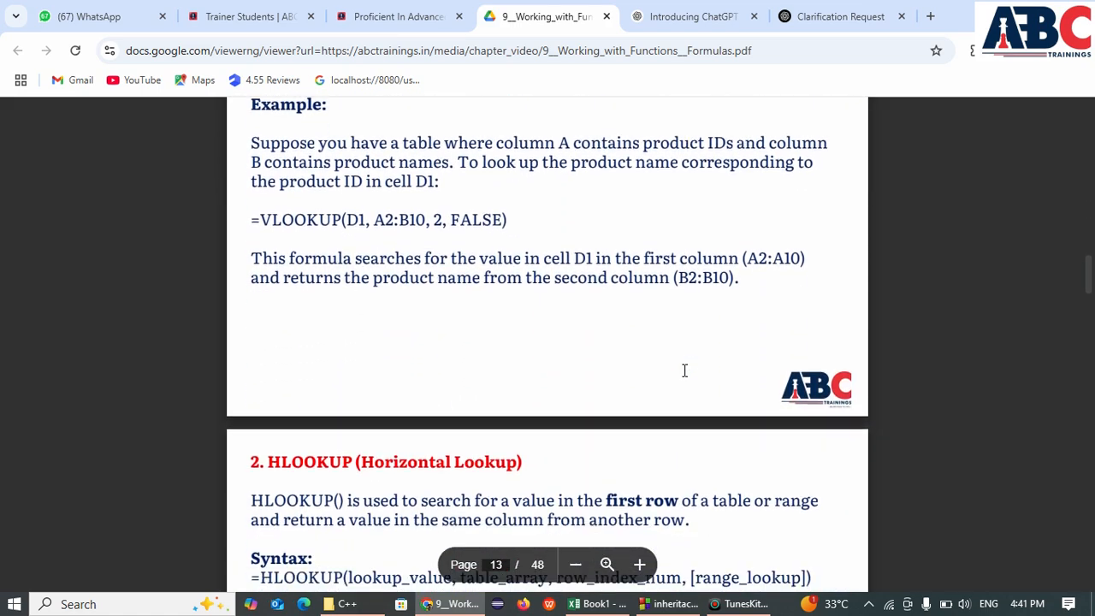
scroll(684, 370, "down", 6)
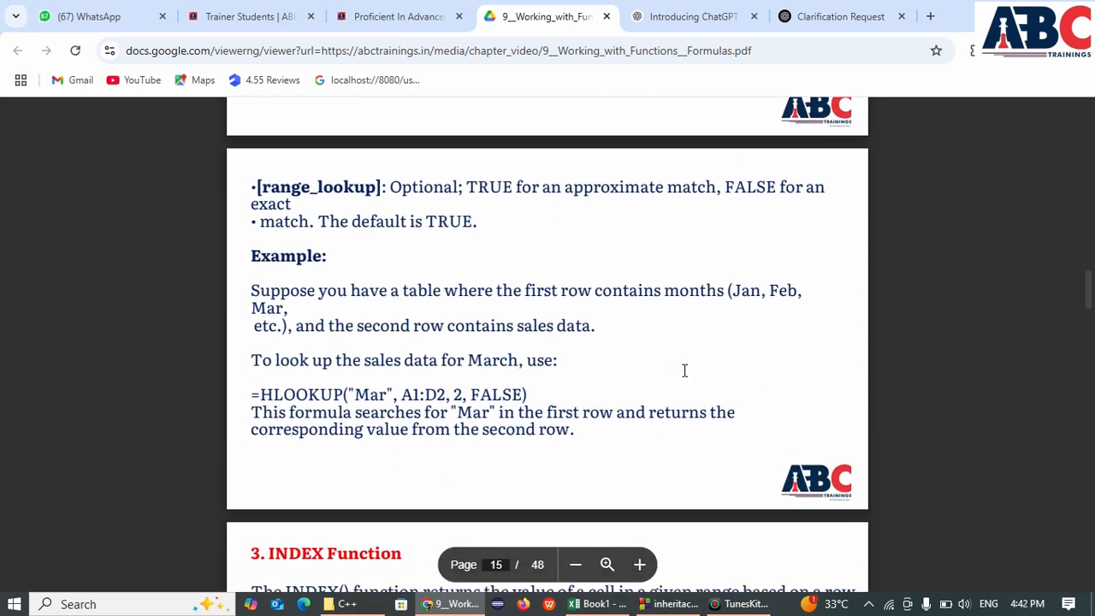
scroll(684, 371, "up", 7)
scroll(684, 371, "up", 9)
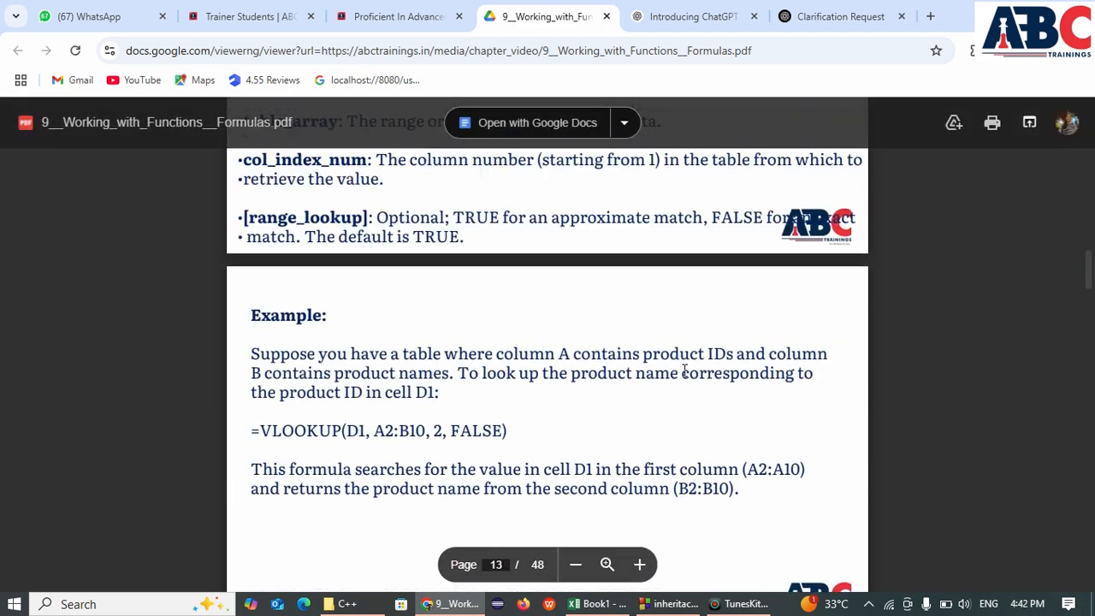
scroll(724, 381, "down", 4)
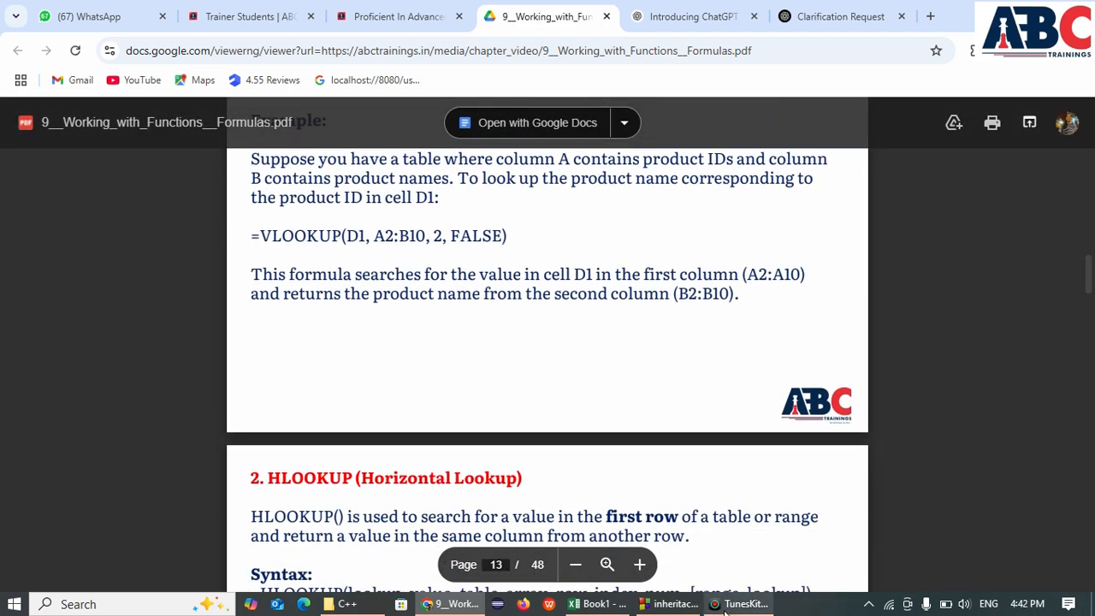
Switch back to Excel and begin a VLOOKUP formula in P2 with B2 as lookup value and A1:G11 as table array
left_click(598, 603)
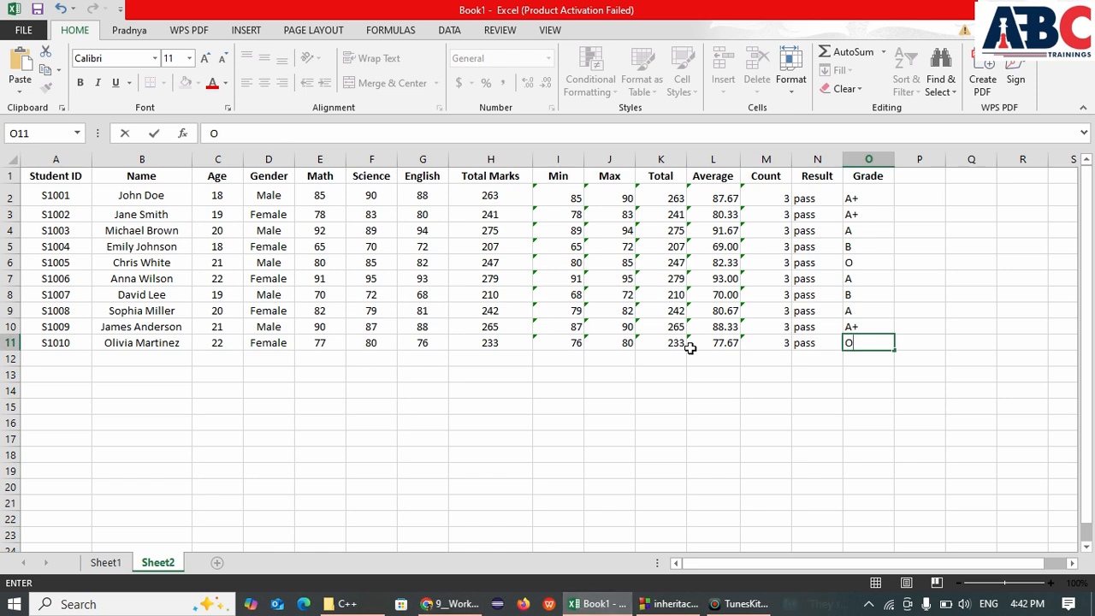
left_click(919, 199)
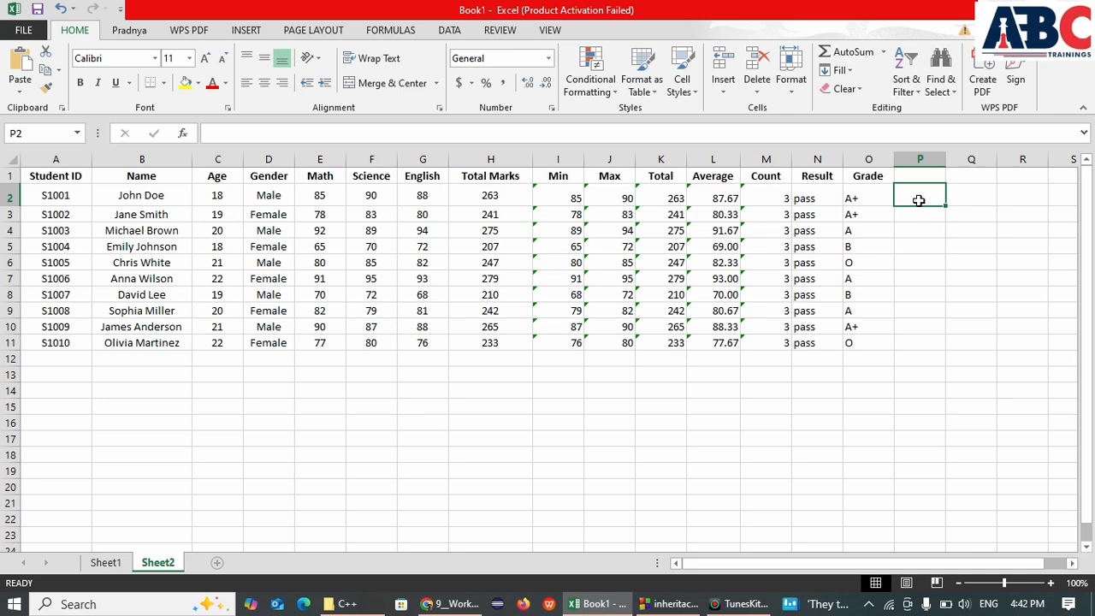
type("=vloo")
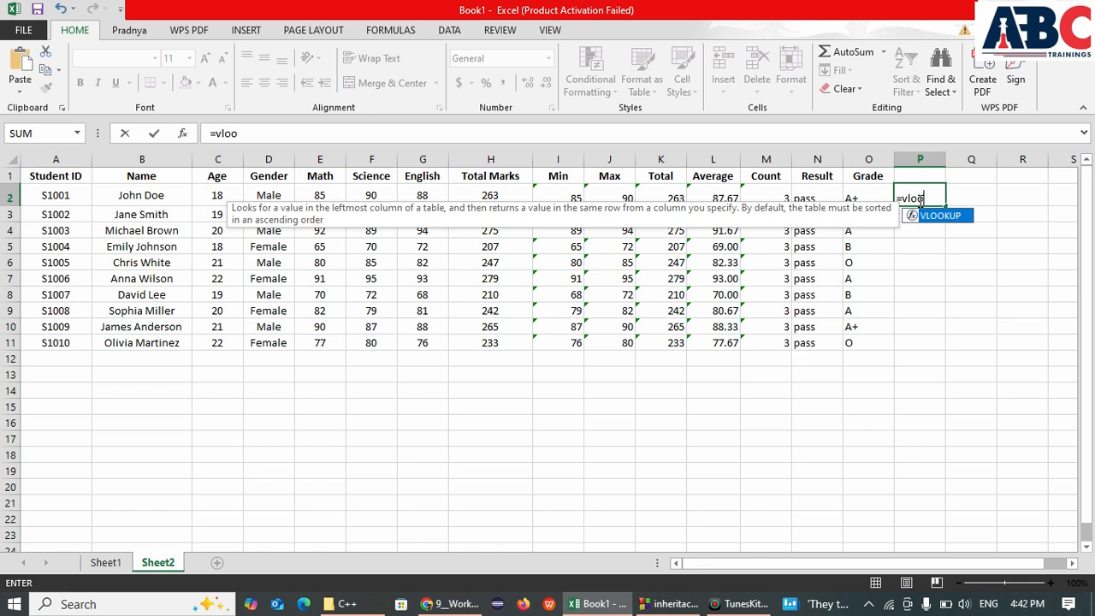
key("Tab")
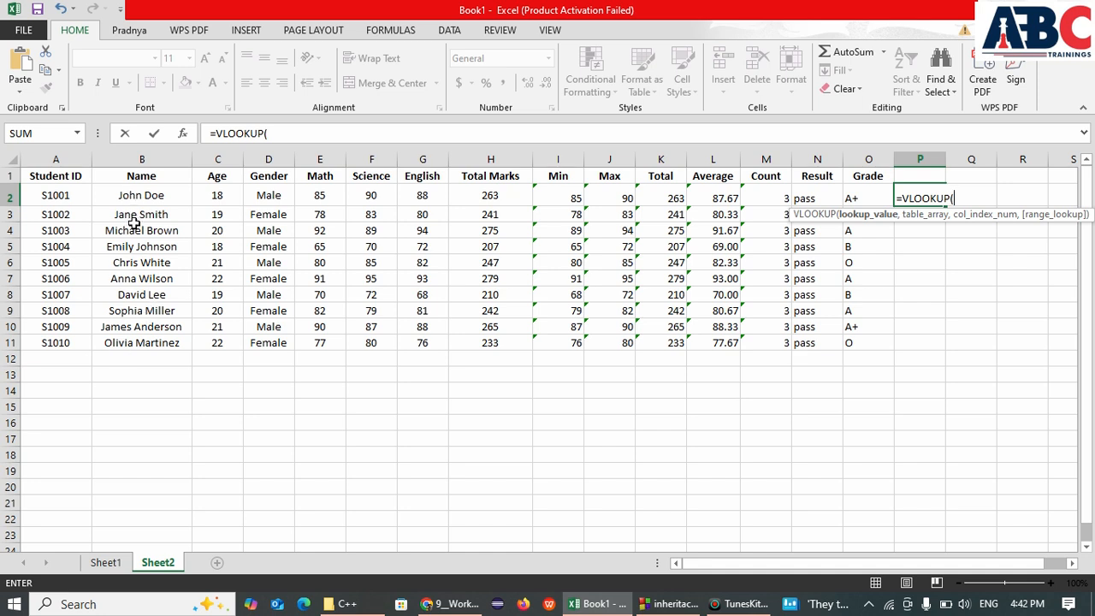
left_click(142, 195)
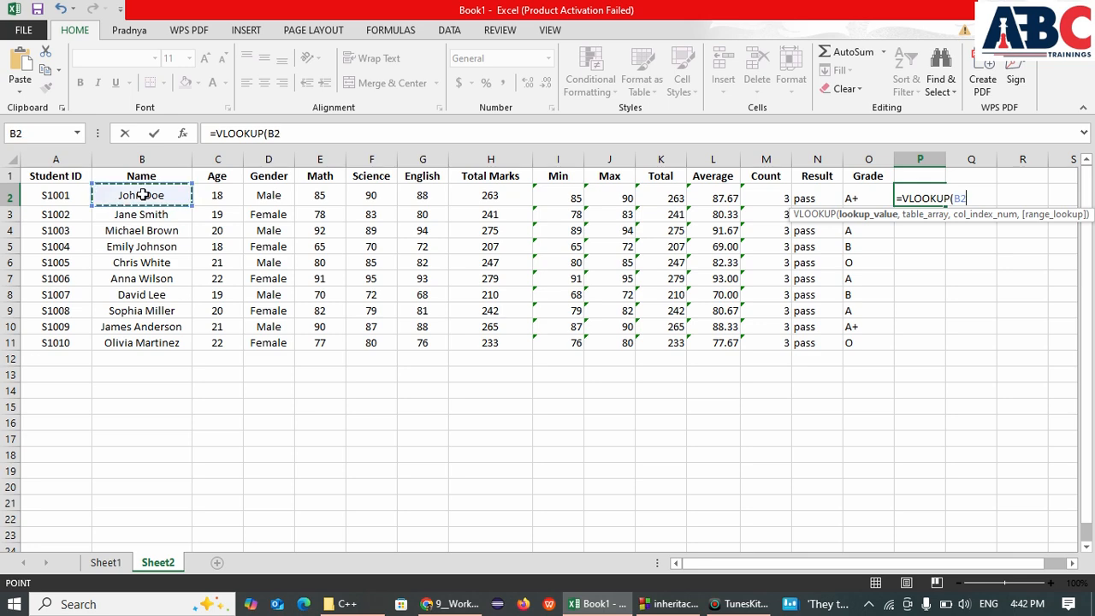
type(",")
left_click_drag(29, 177, 429, 338)
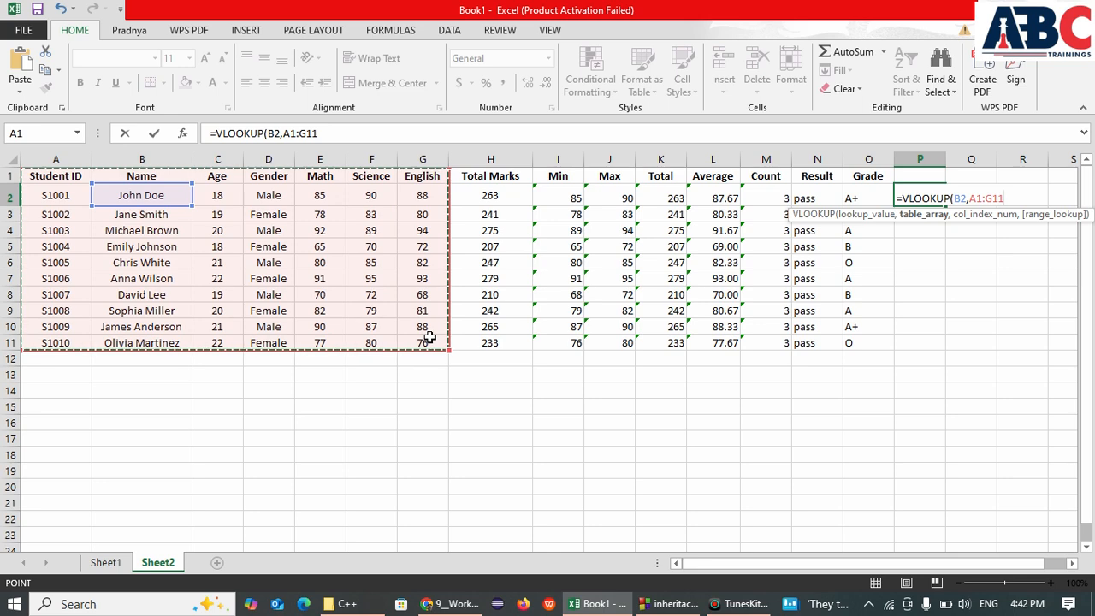
Complete the VLOOKUP formula in P2 with column index 4 and FALSE for an exact match, and reselect the cell
type(",")
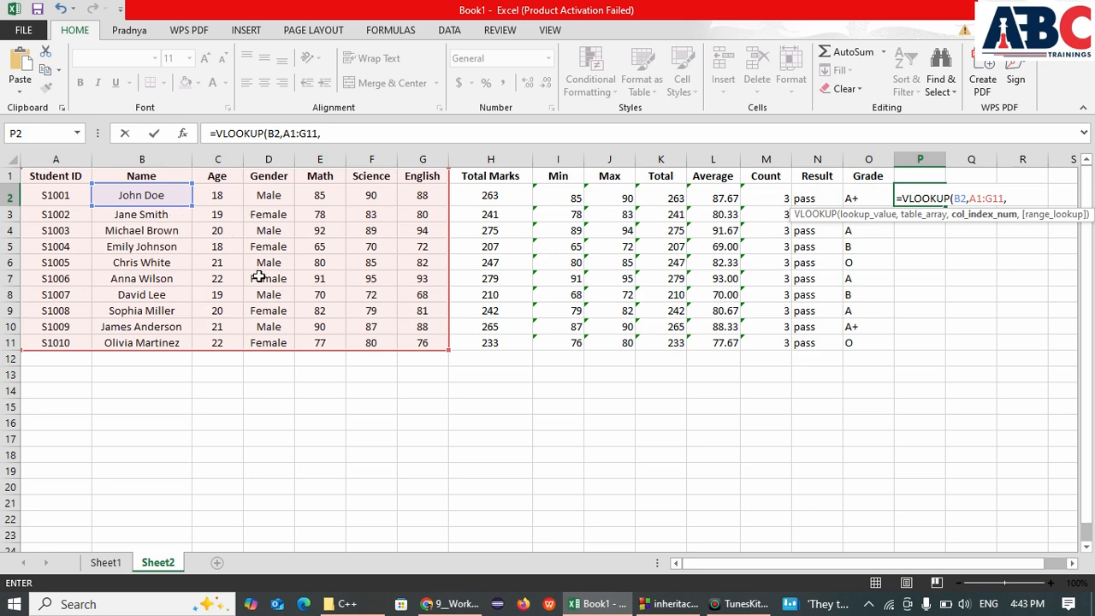
type("4,")
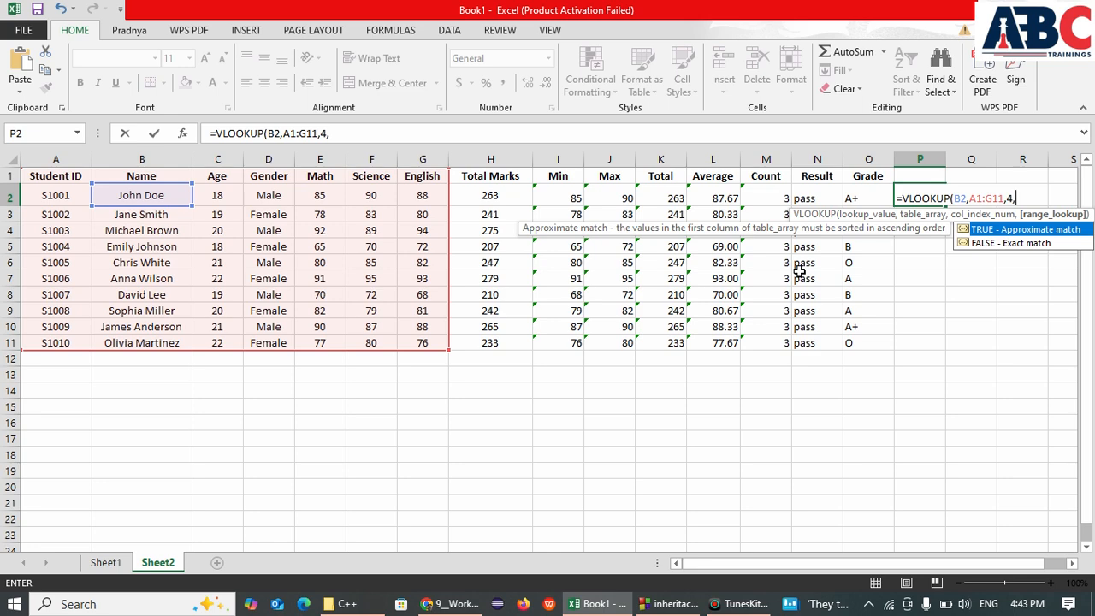
key("Down")
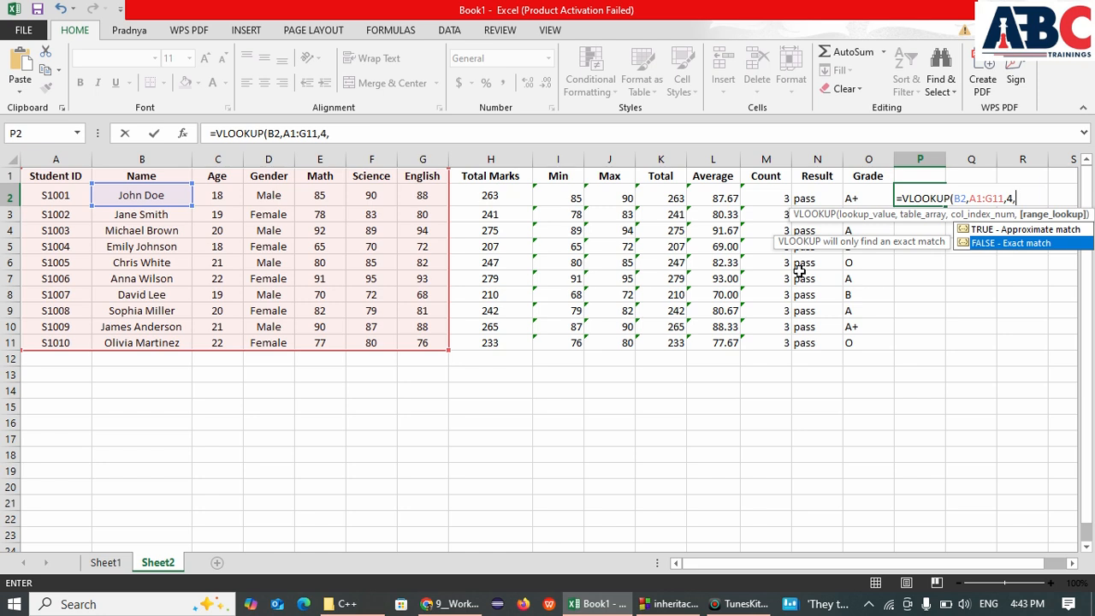
key("Tab")
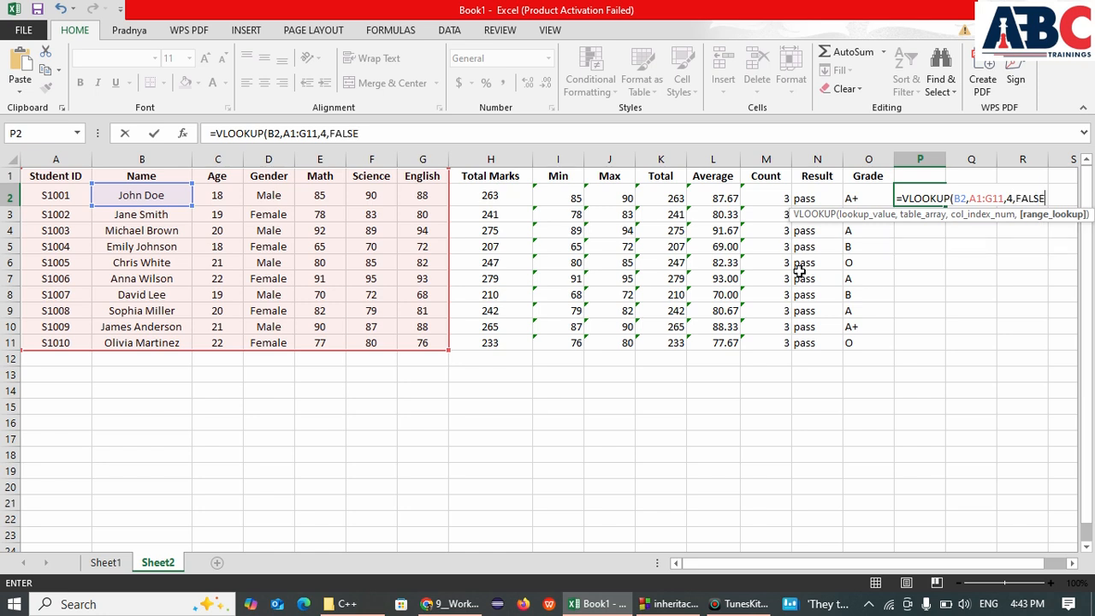
key("Tab")
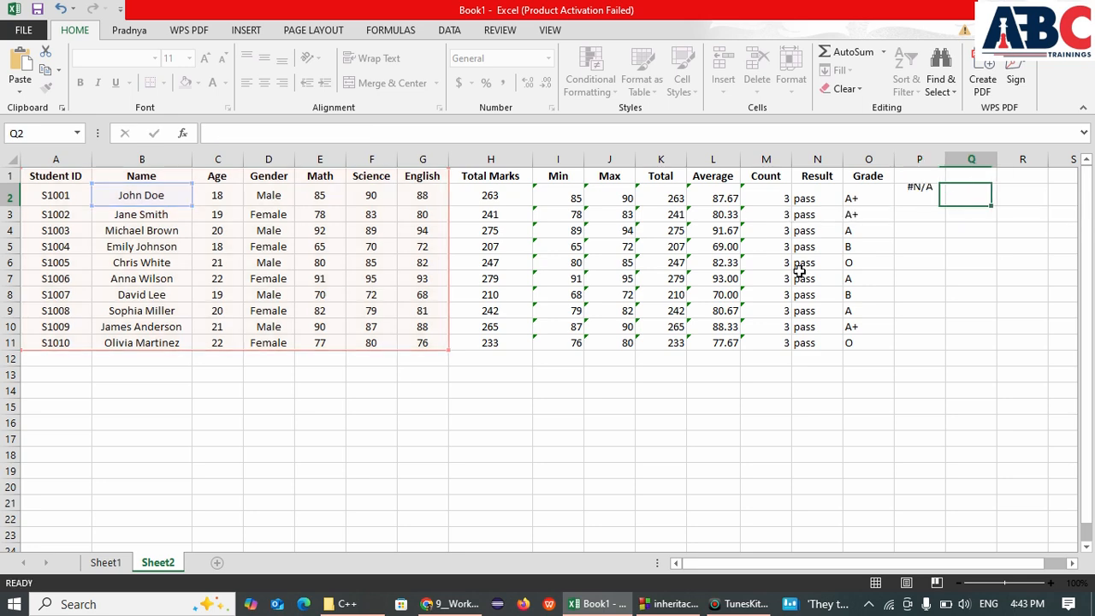
left_click(917, 200)
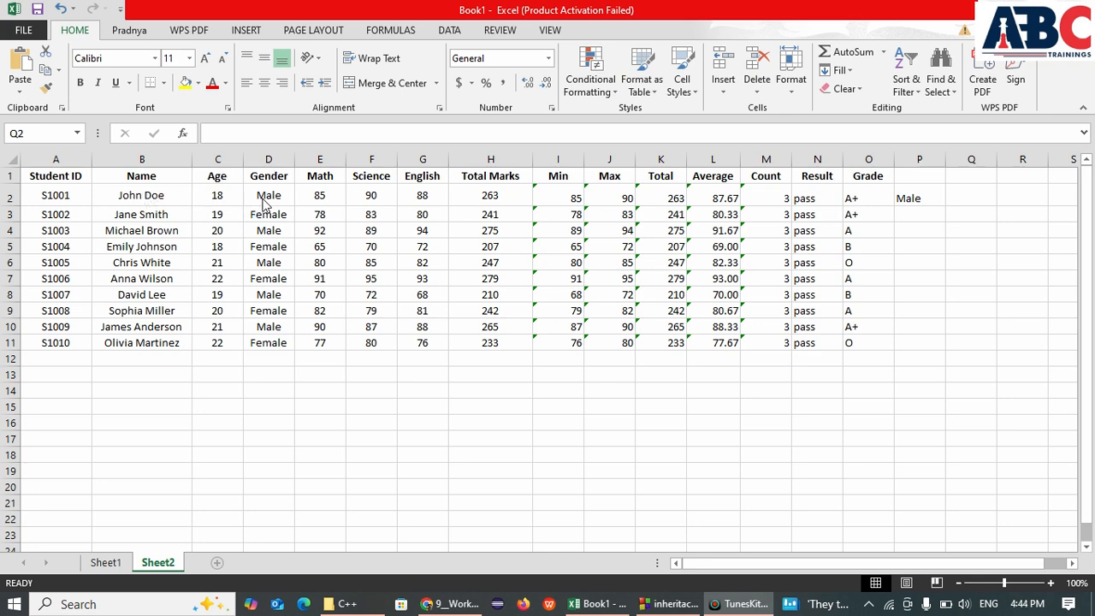
Begin an HLOOKUP formula in Q2 with the Gender header D1 as lookup value and A1:G11 as table array
left_click(918, 211)
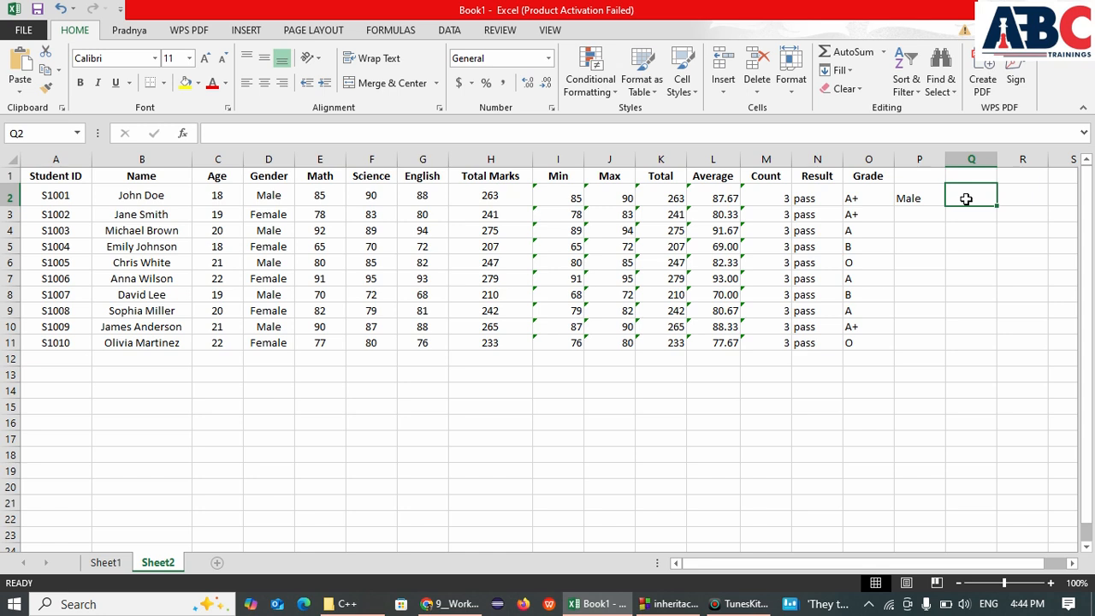
type("=")
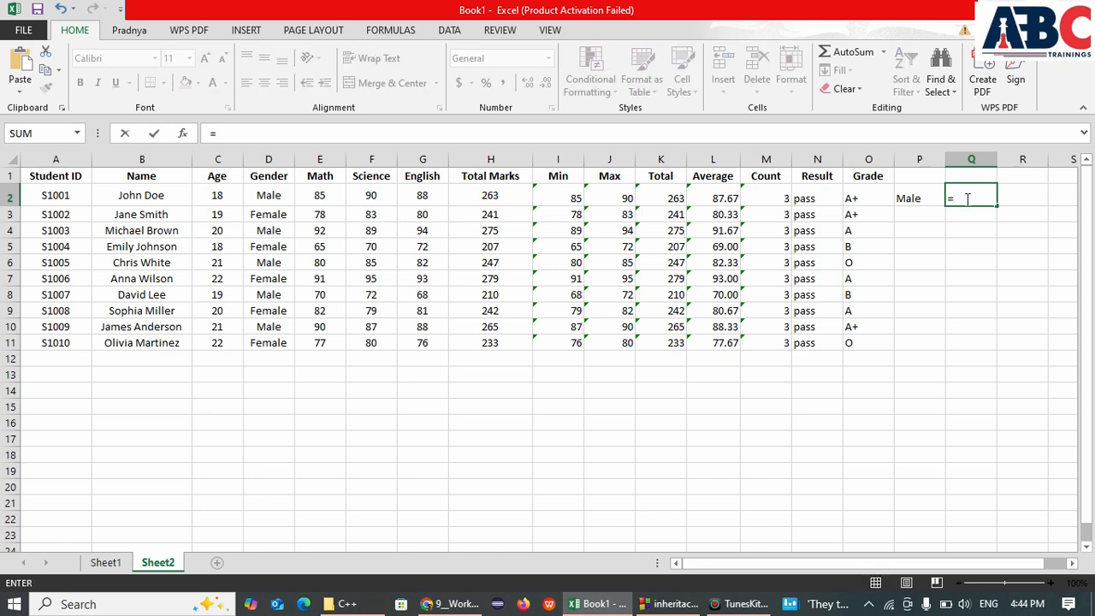
type("hllo")
key("BackSpace")
key("Tab")
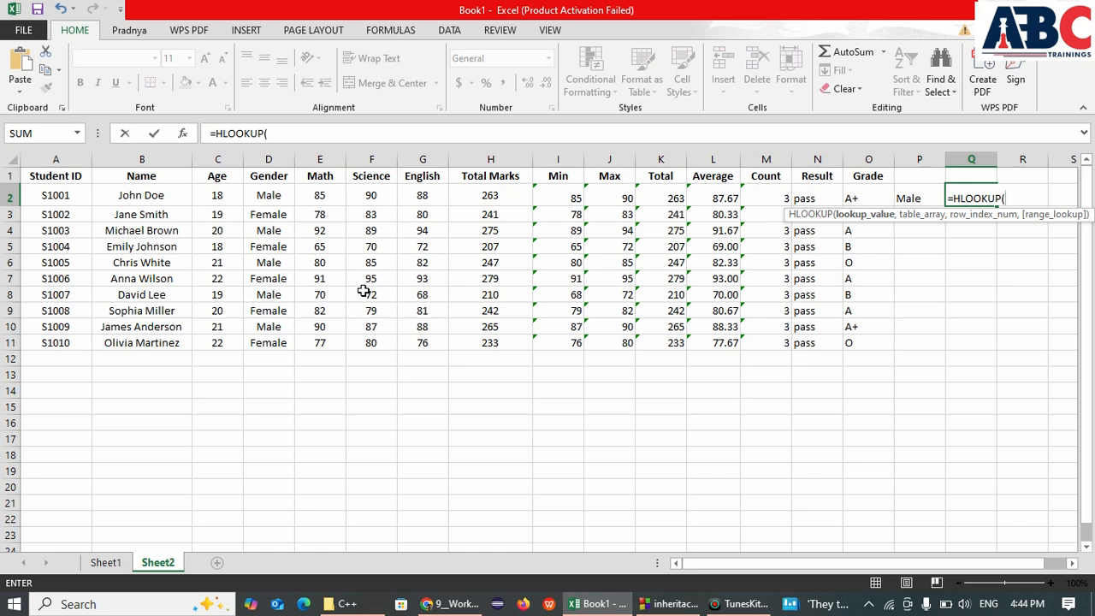
left_click(272, 176)
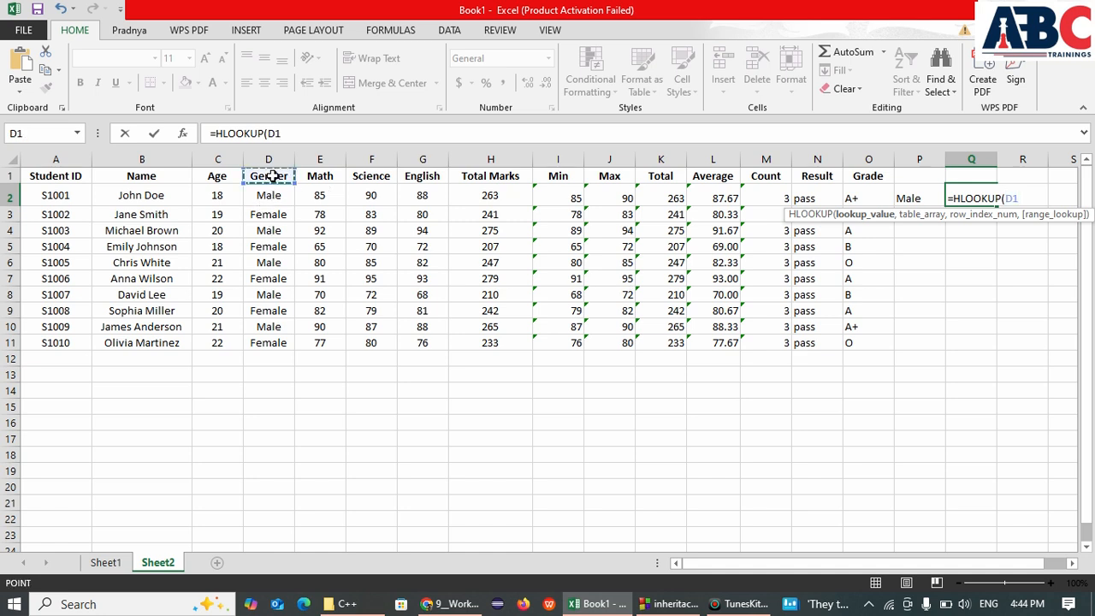
type(",")
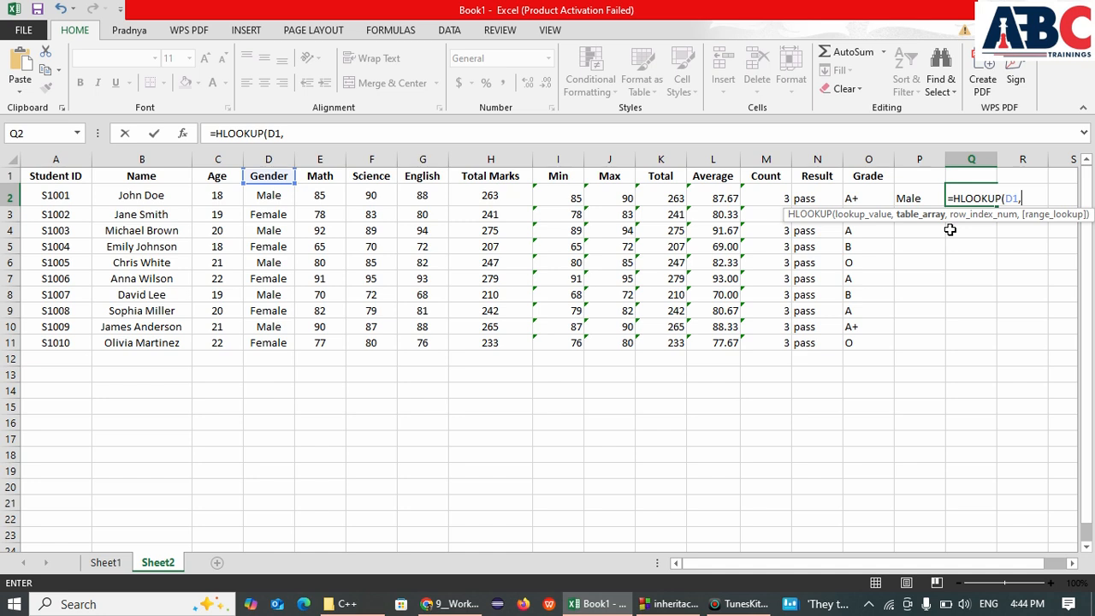
left_click_drag(38, 175, 435, 340)
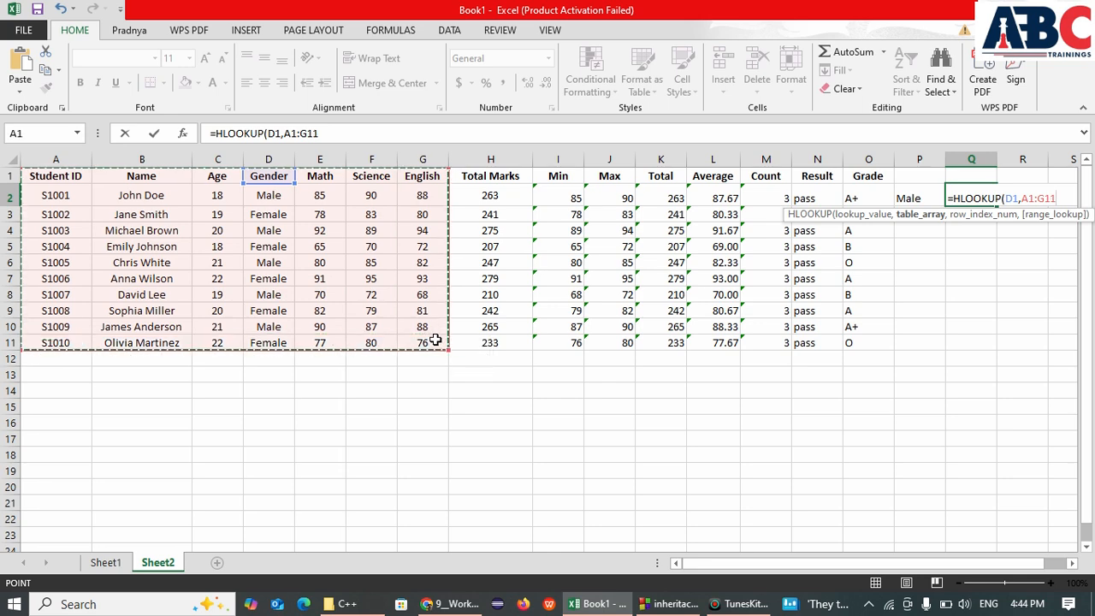
Finish the HLOOKUP formula in Q2 with row index 7 and FALSE for an exact match
type(",7")
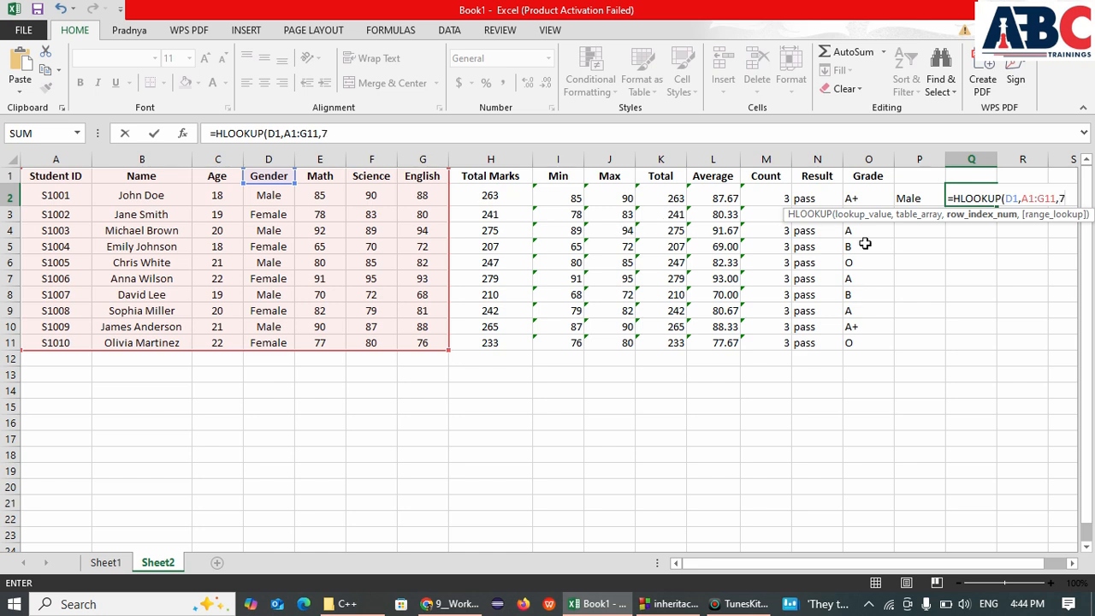
type(",")
key("Down")
key("Tab")
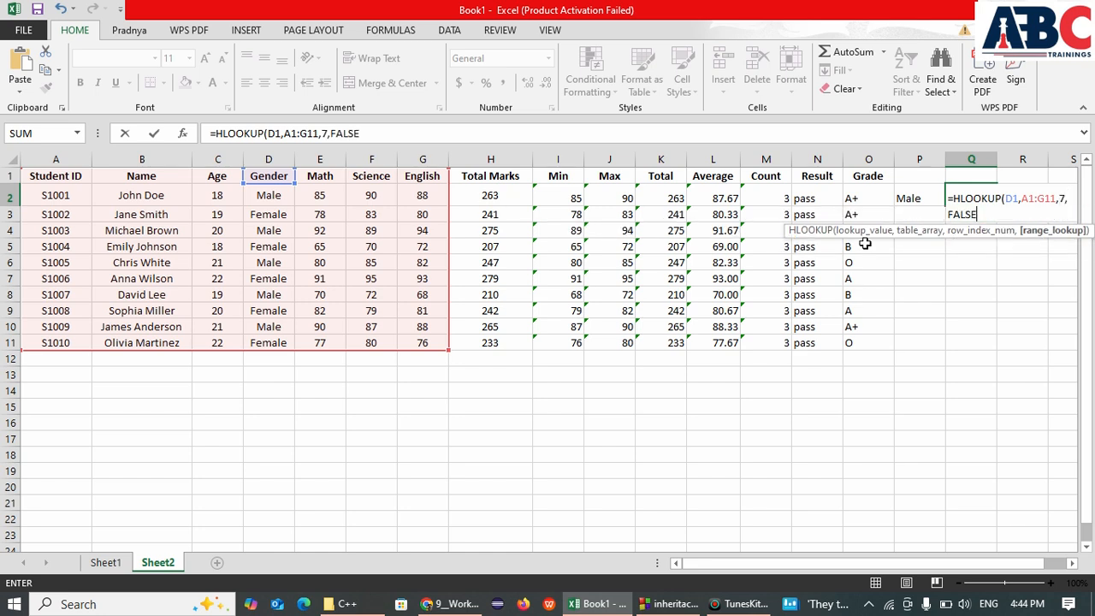
key("Tab")
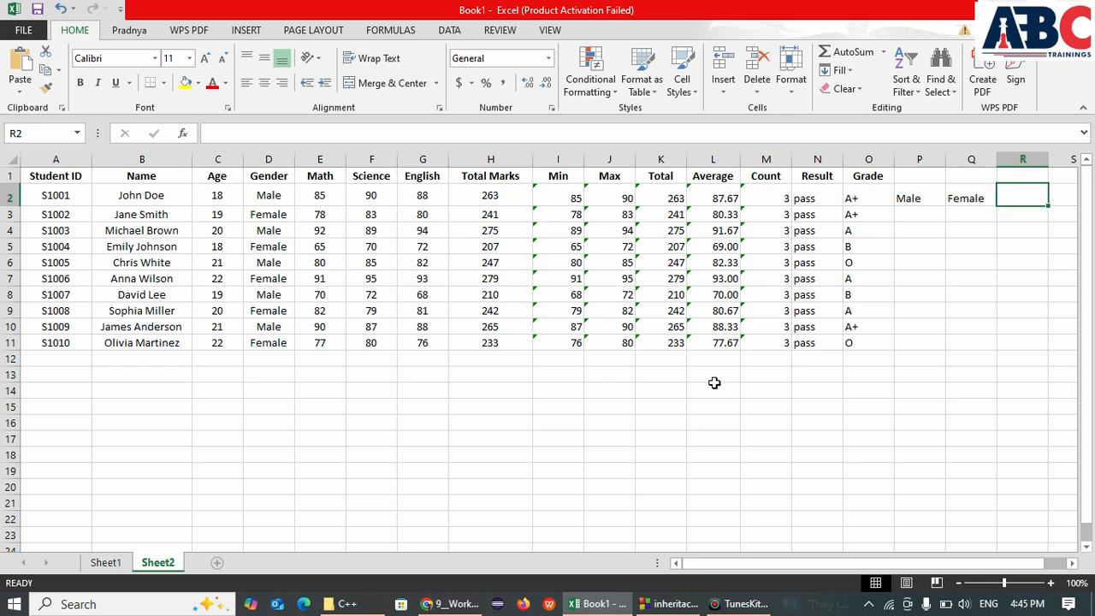
Switch to the functions PDF in Chrome and read on past the HLOOKUP example to the INDEX Function section
scroll(721, 382, "down", 2)
scroll(722, 384, "up", 2)
scroll(722, 384, "up", 1)
left_click(438, 609)
scroll(436, 494, "down", 1)
scroll(436, 494, "down", 10)
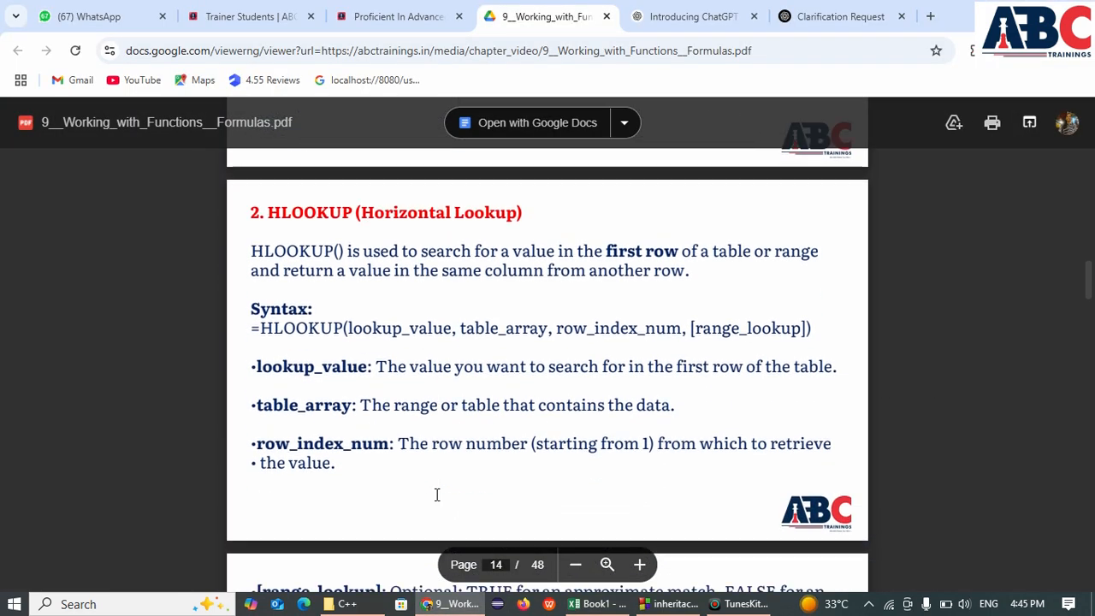
scroll(437, 494, "down", 7)
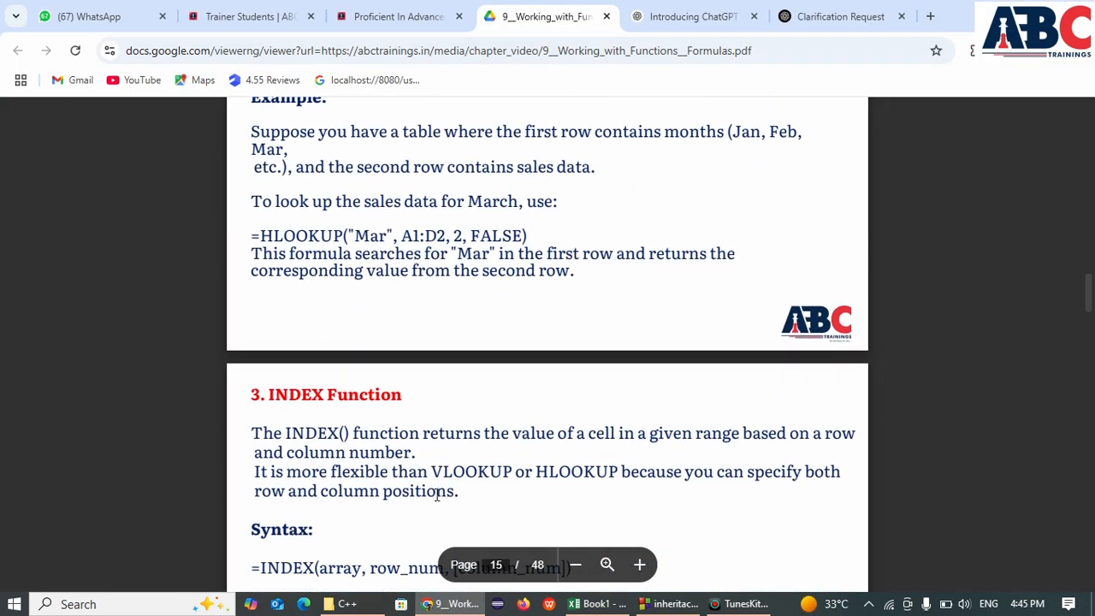
scroll(436, 494, "down", 2)
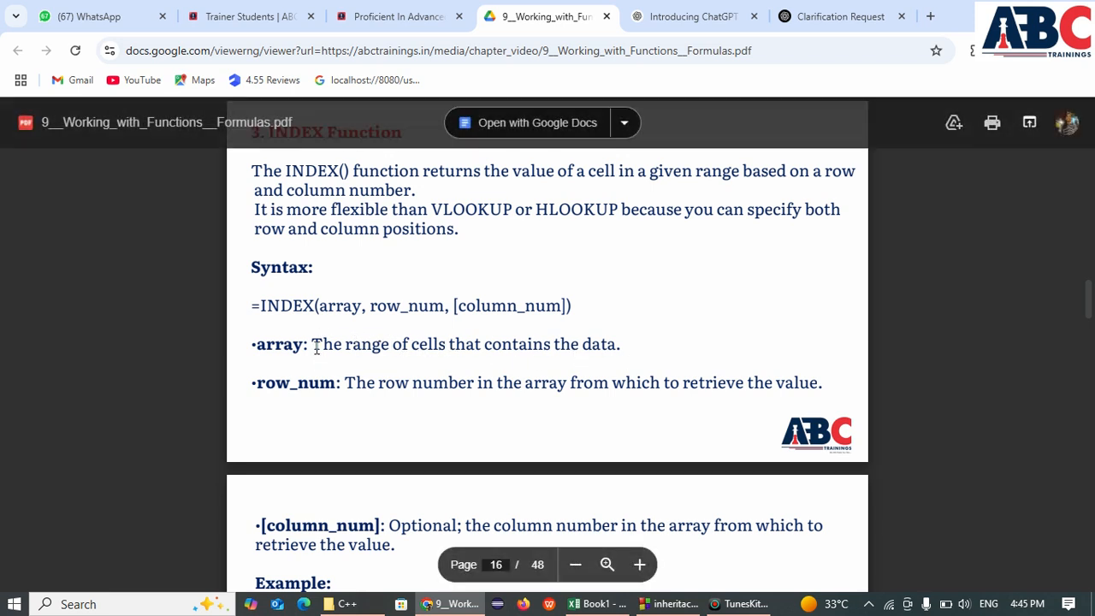
Read the INDEX argument definitions, highlighting the descriptions of array and row_num
left_click_drag(313, 347, 638, 364)
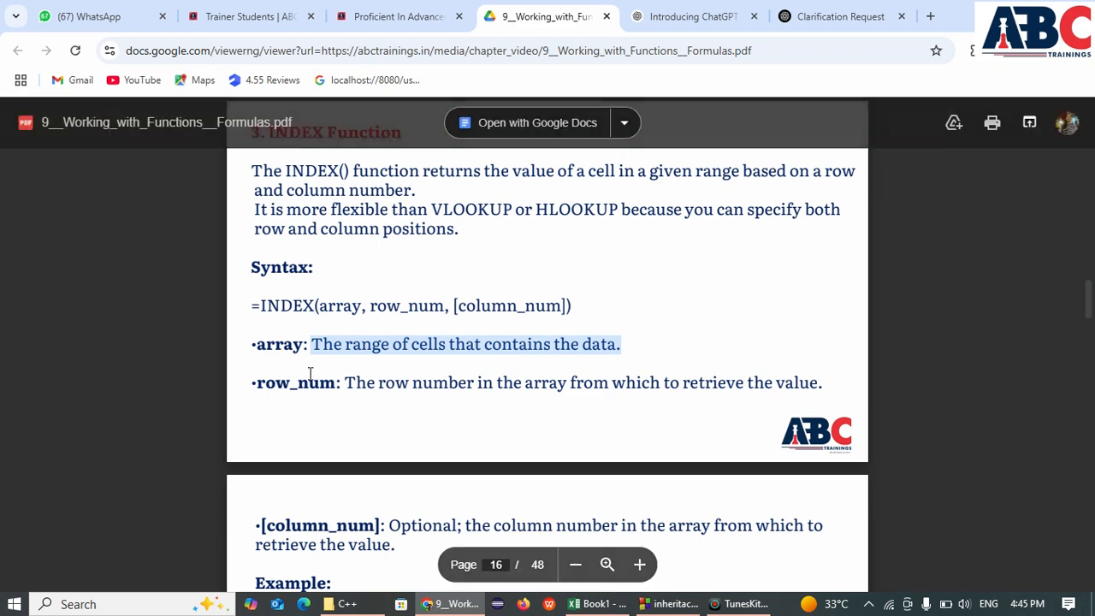
left_click_drag(301, 345, 235, 351)
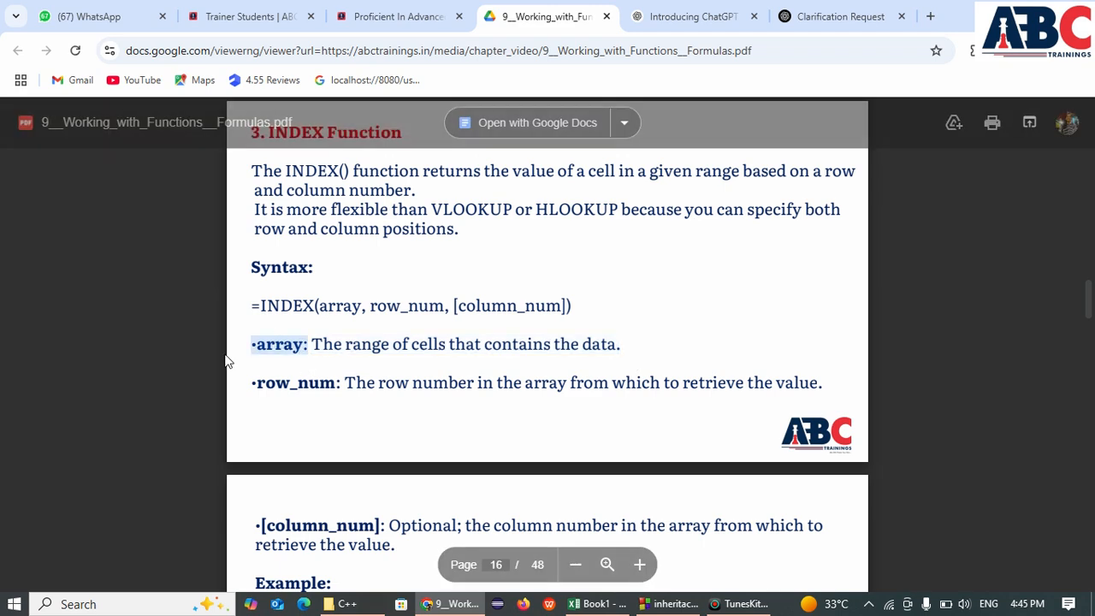
left_click_drag(350, 374, 619, 430)
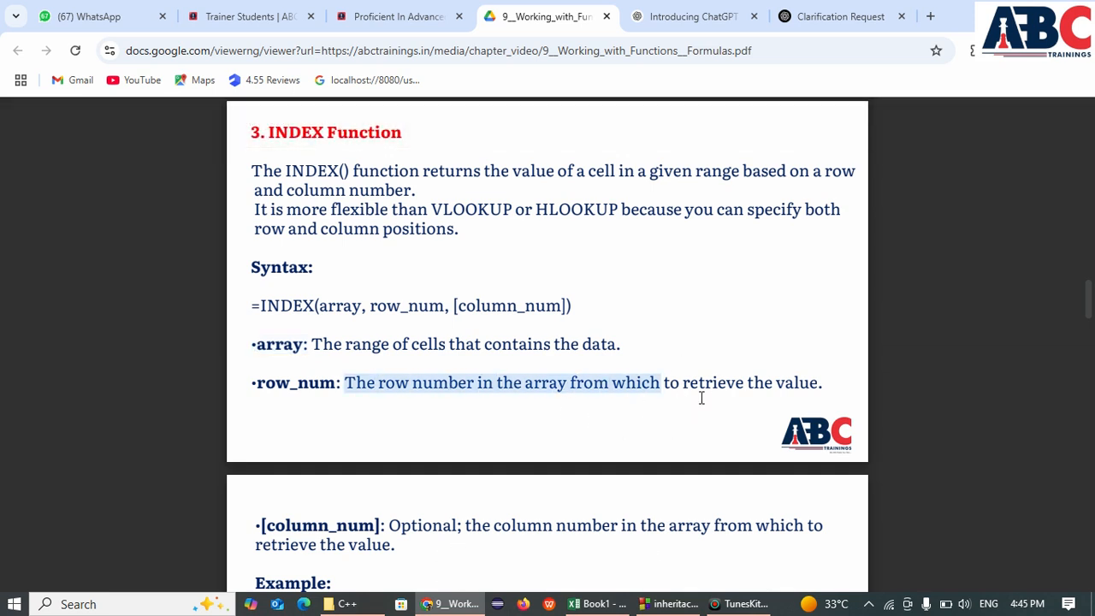
left_click_drag(684, 384, 836, 402)
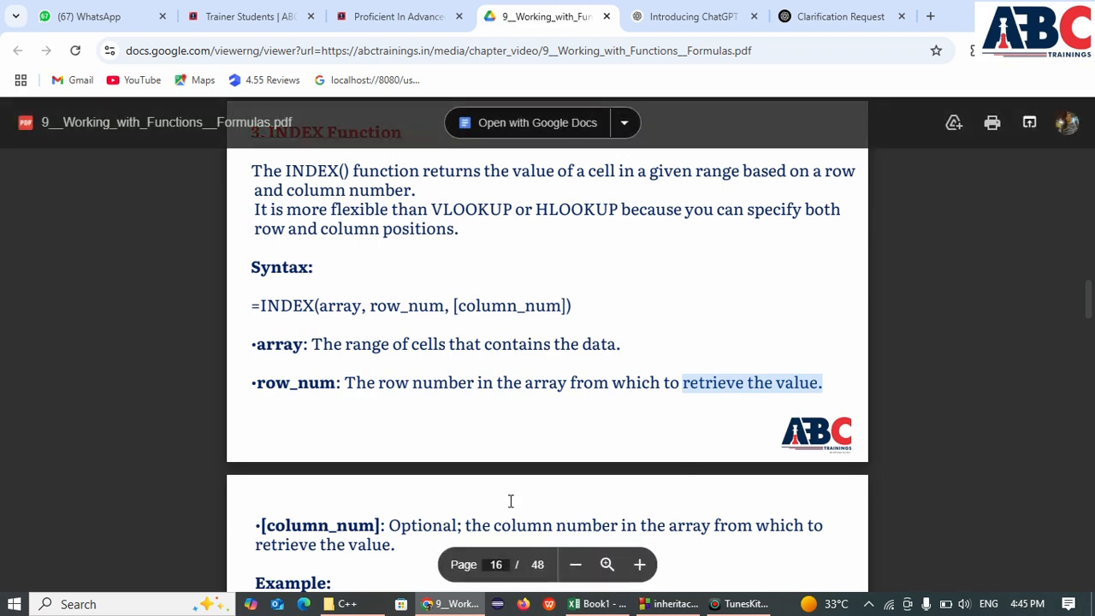
Switch back to Excel, enter =INDEX(A1:G11,5,2) in R2 and autofit the width of column R
key("alt+Tab")
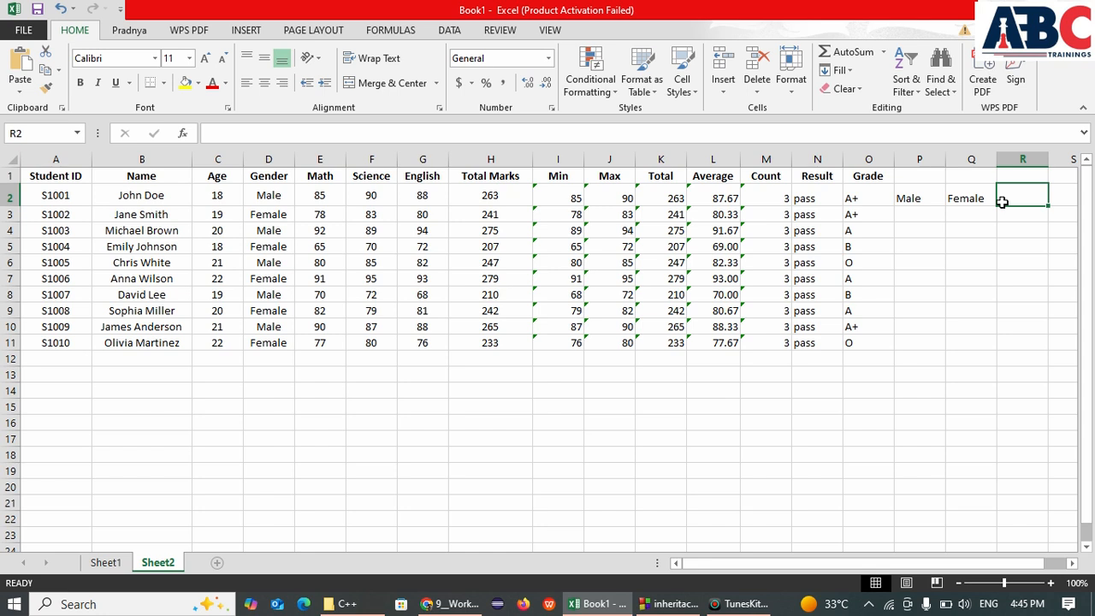
type("=inde")
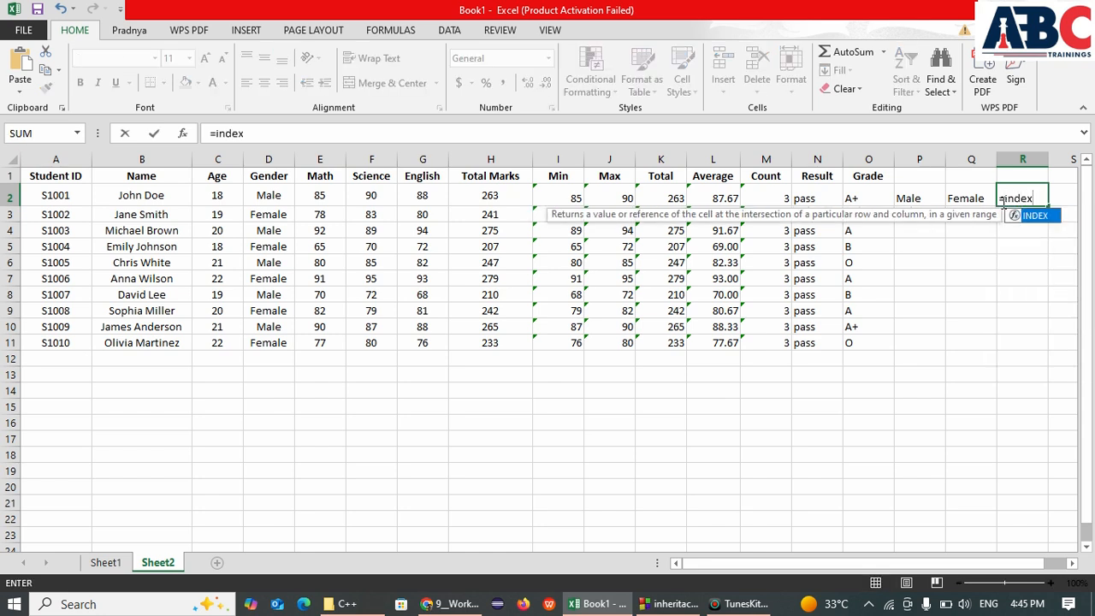
type("x")
key("Tab")
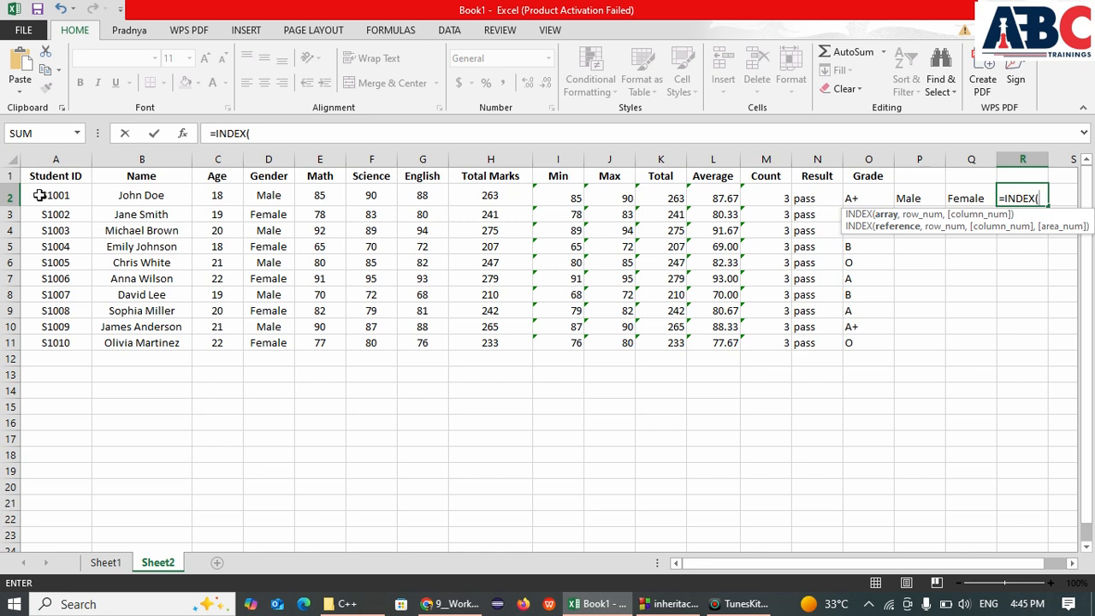
left_click_drag(41, 177, 416, 342)
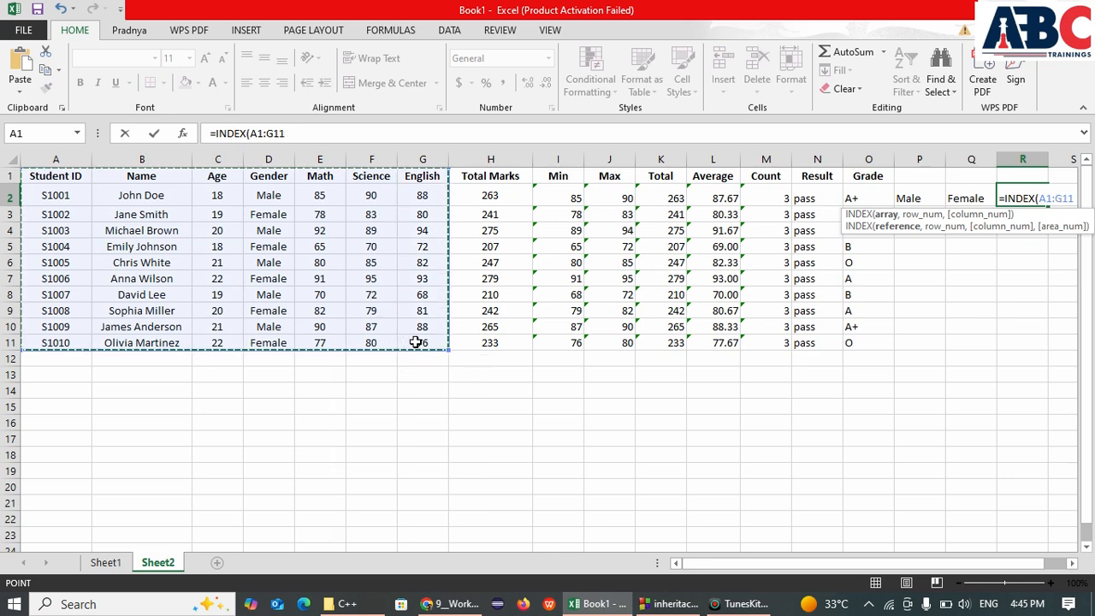
type(",")
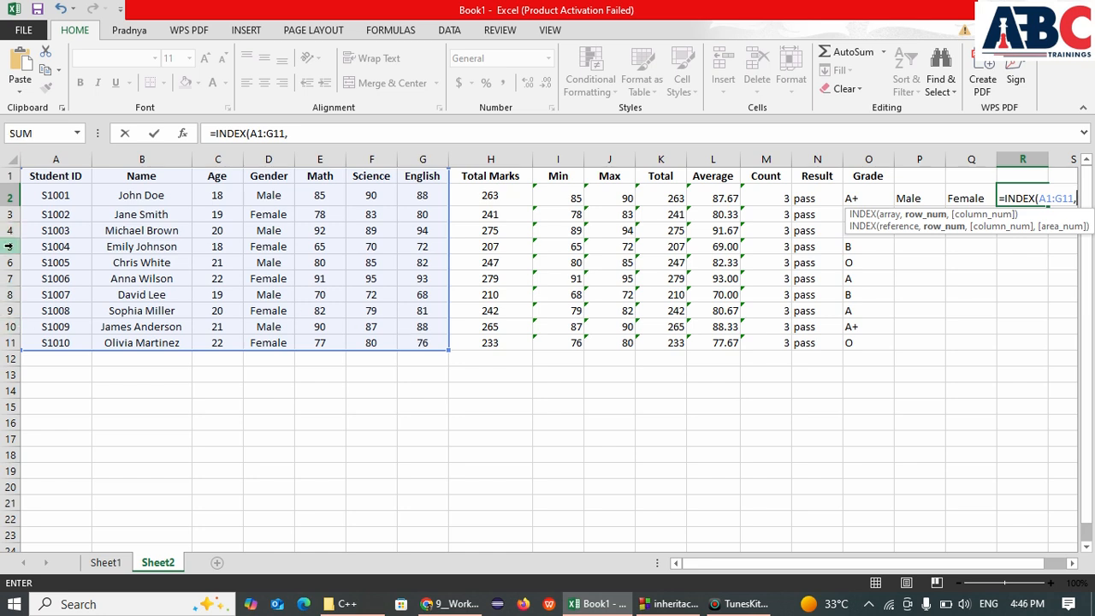
type("5,2")
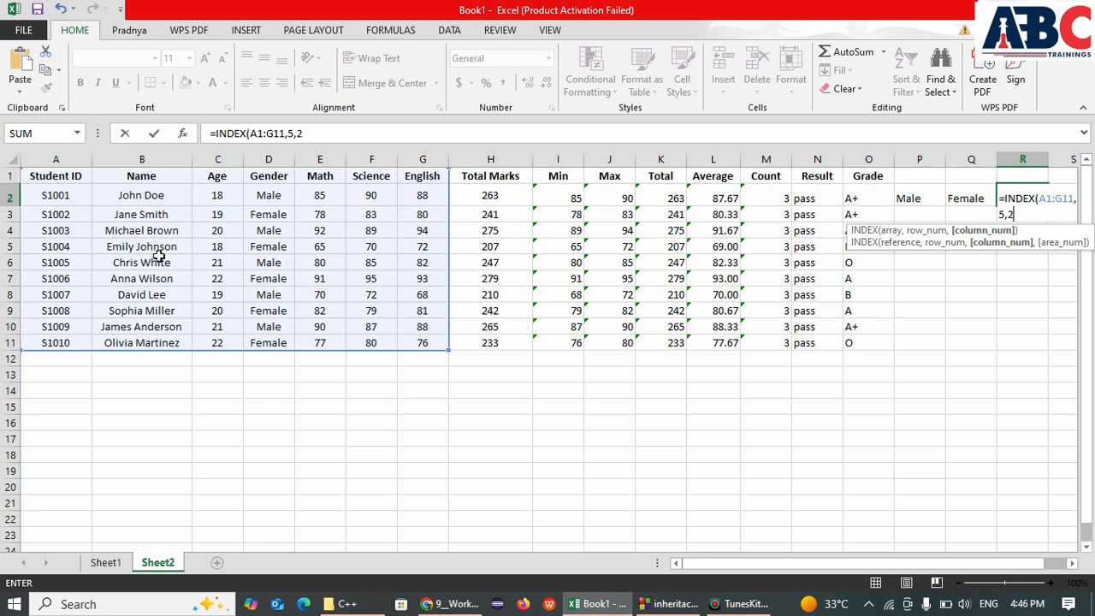
key("Tab")
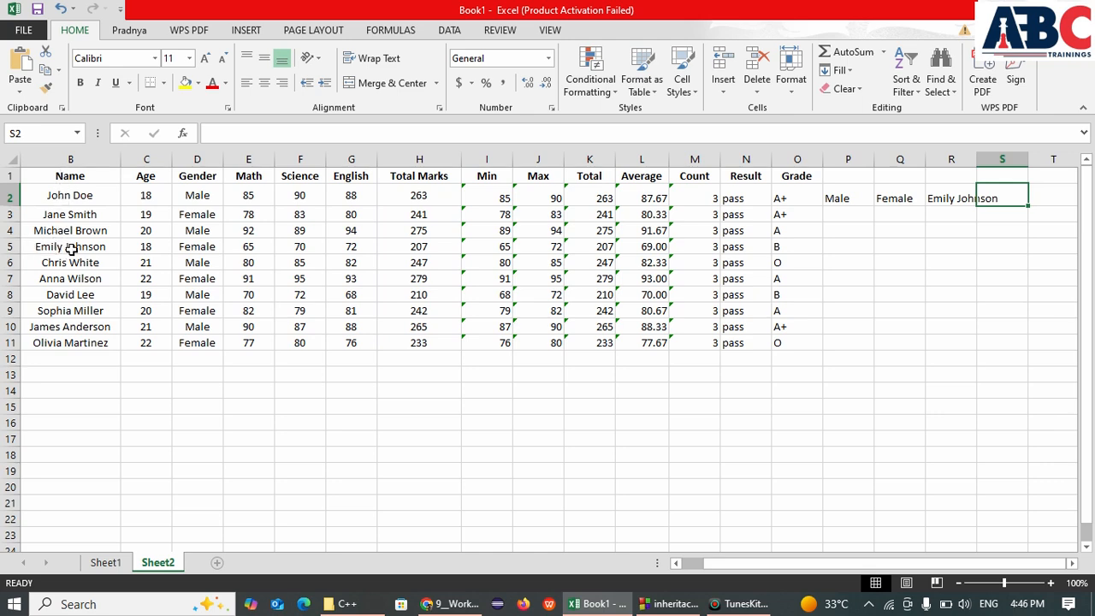
double_click(973, 159)
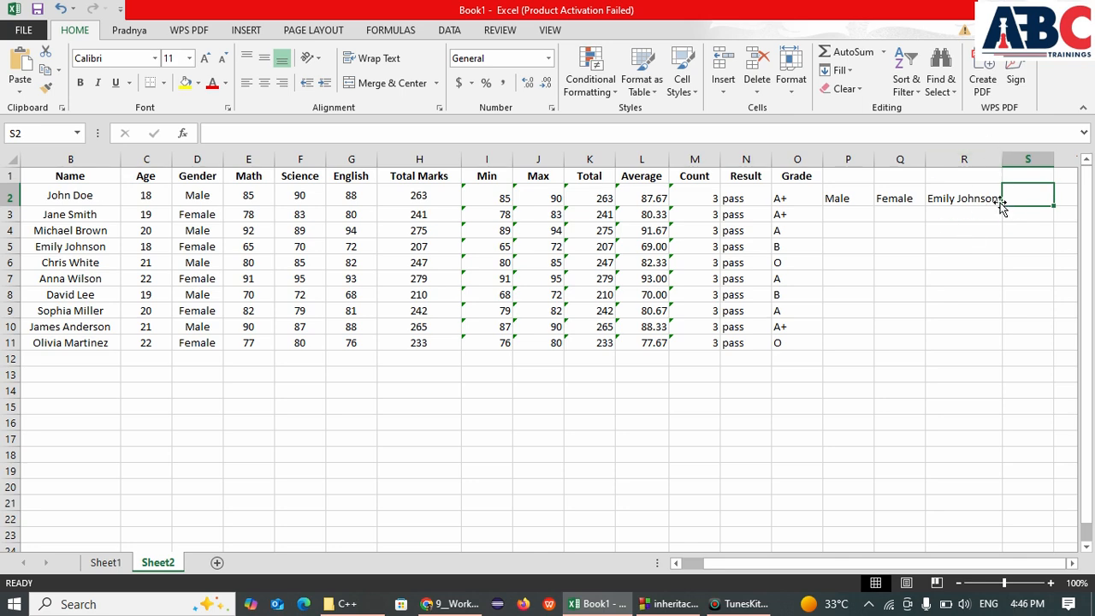
Switch to the functions PDF in Chrome and read the MATCH Function section's description, syntax and match_type options
left_click(451, 604)
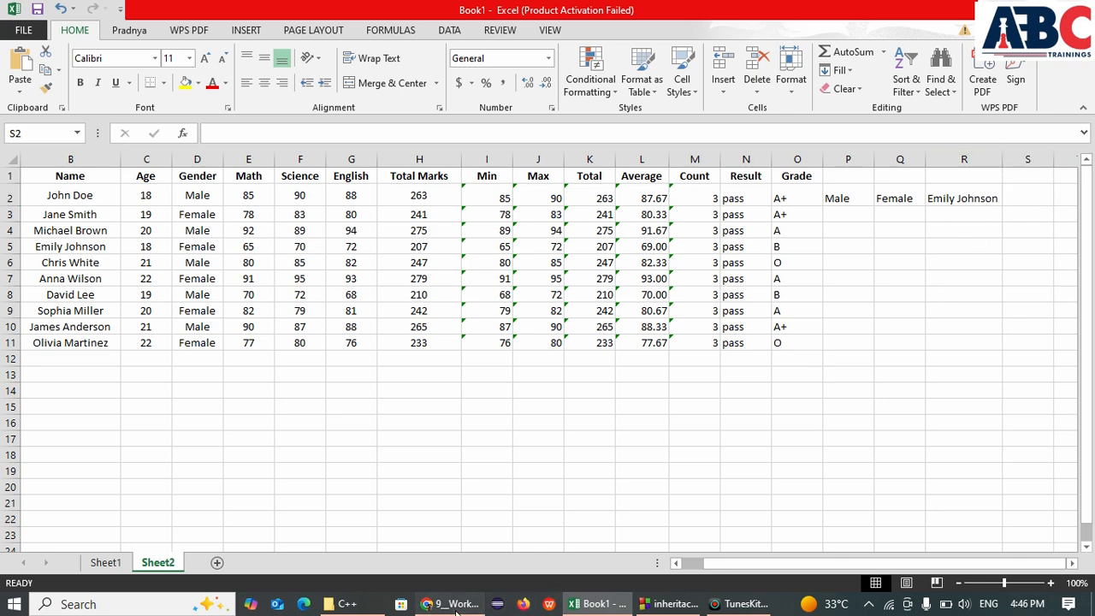
scroll(460, 482, "down", 6)
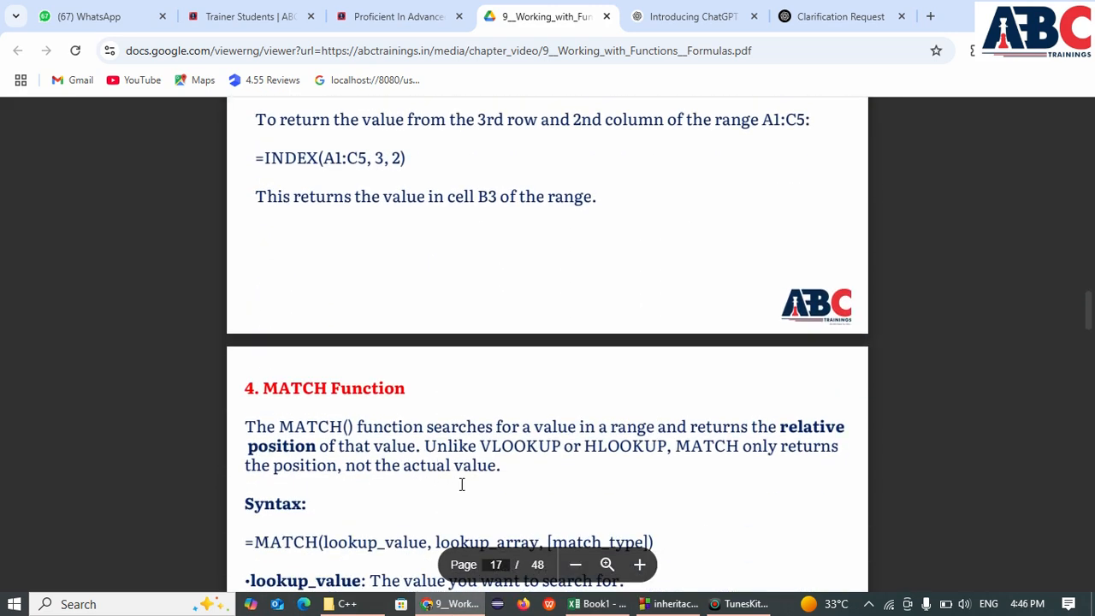
scroll(460, 482, "down", 3)
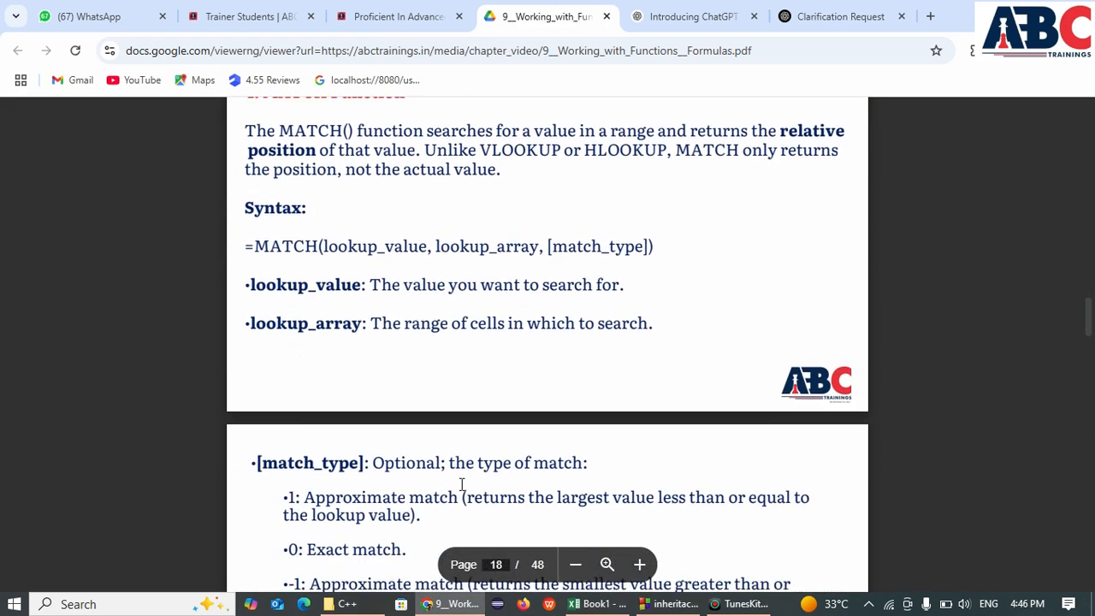
scroll(461, 484, "down", 1)
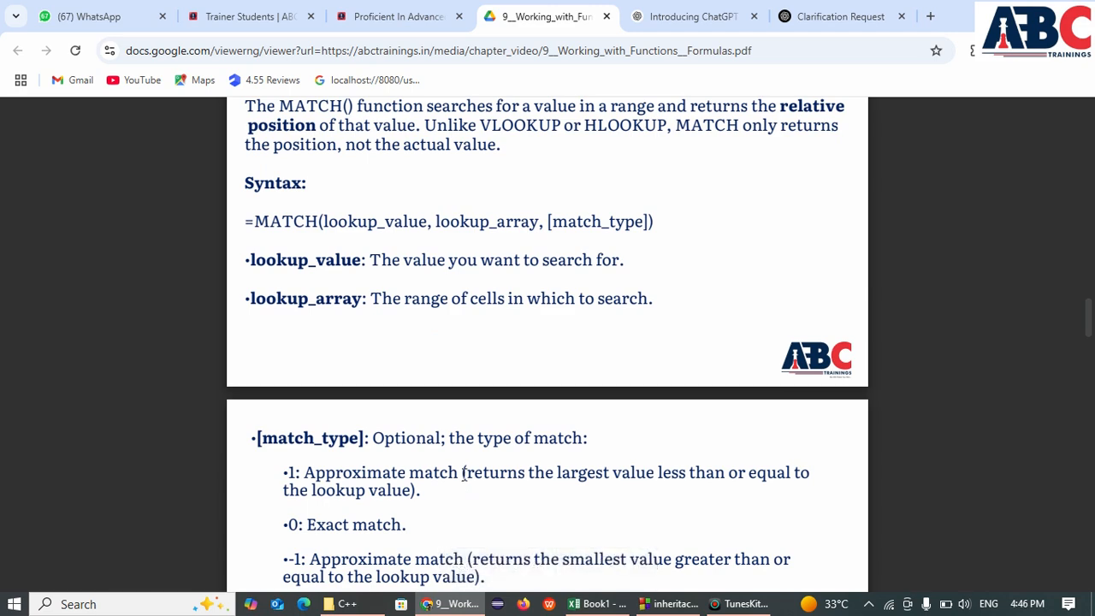
scroll(482, 303, "up", 3)
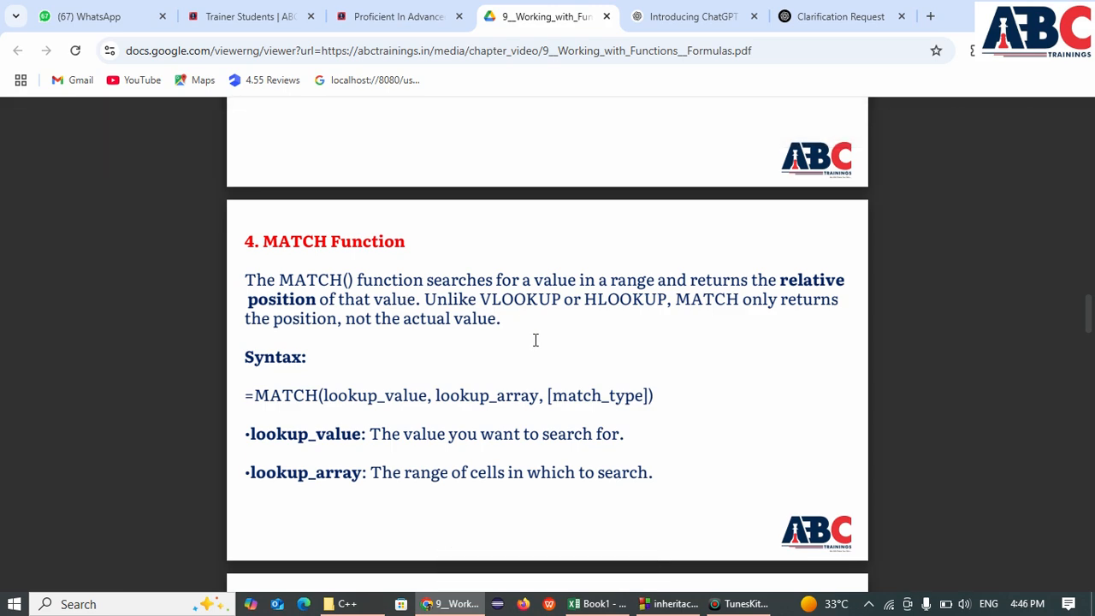
Read on in the functions PDF past the MATCH example and the logical functions to the Financial Functions section with PMT, FV and PV
scroll(536, 339, "down", 8)
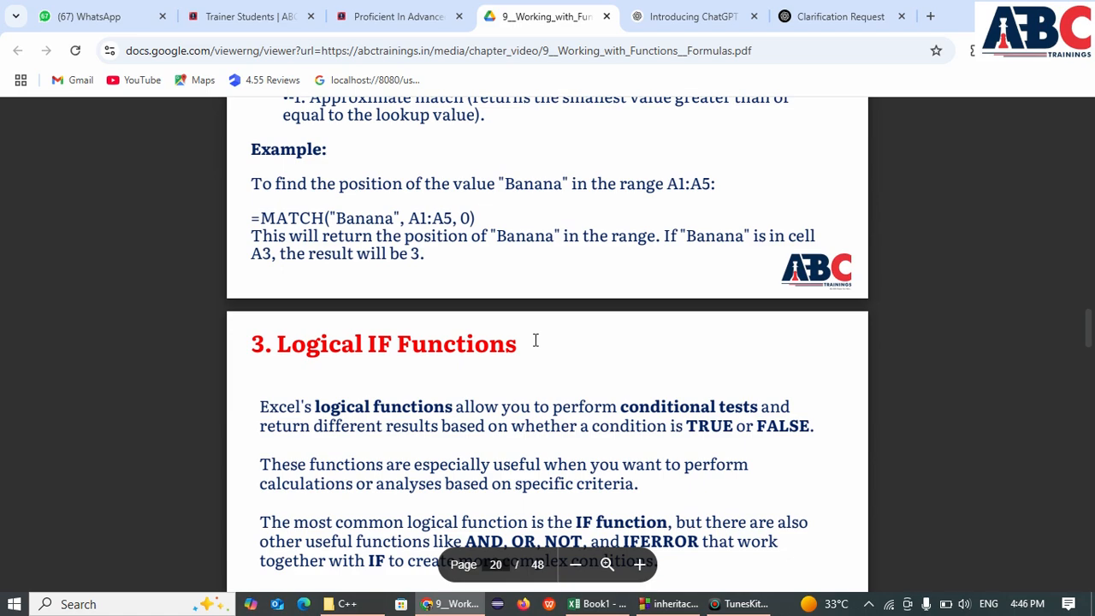
scroll(535, 339, "down", 2)
scroll(536, 340, "down", 3)
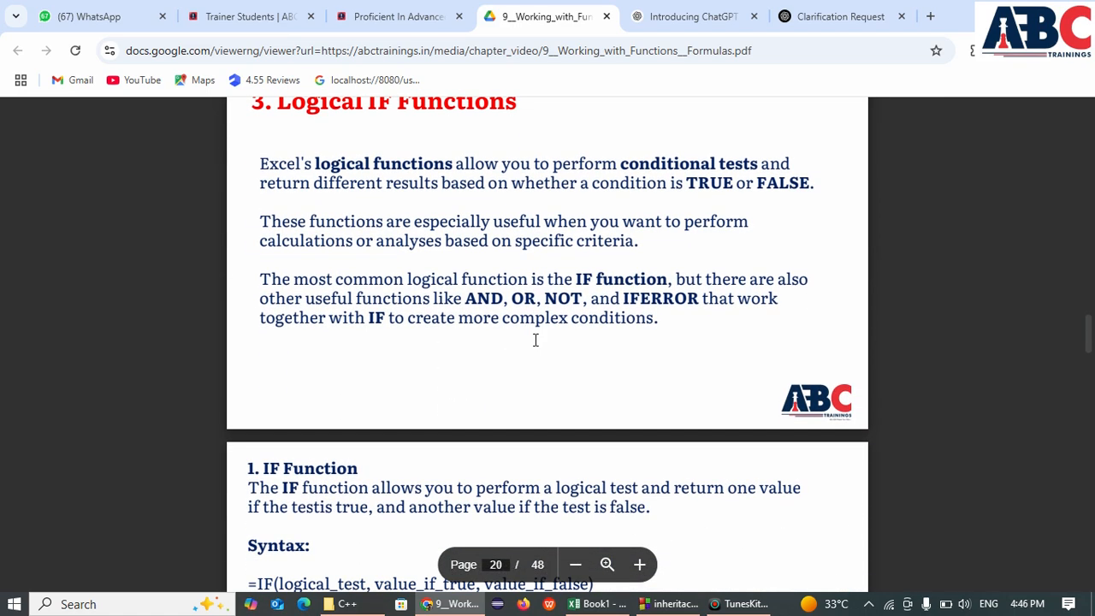
scroll(535, 340, "down", 2)
scroll(536, 339, "down", 5)
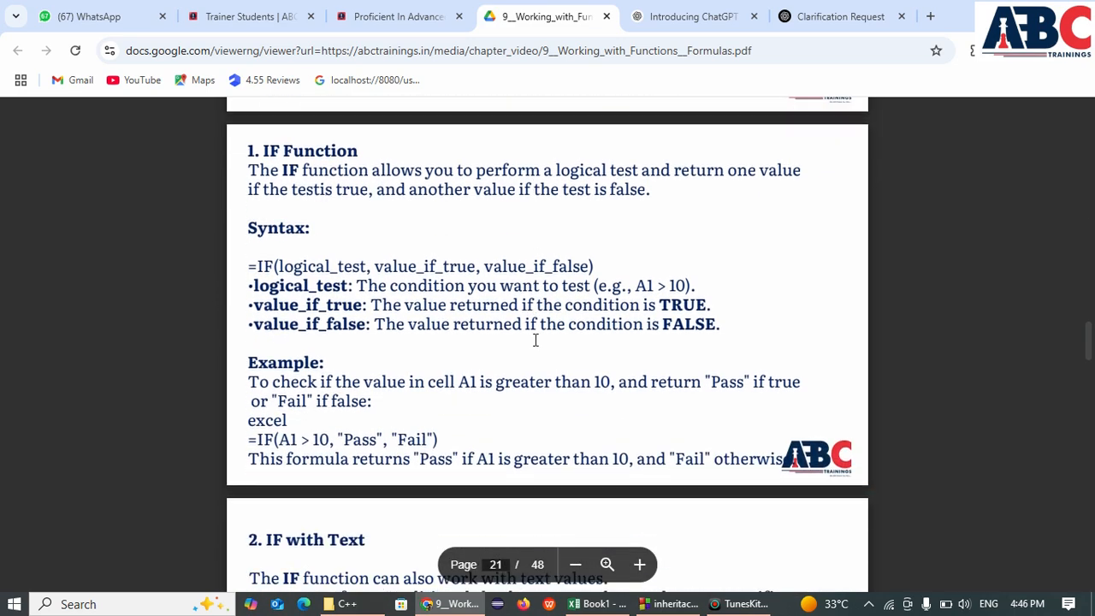
scroll(536, 340, "down", 3)
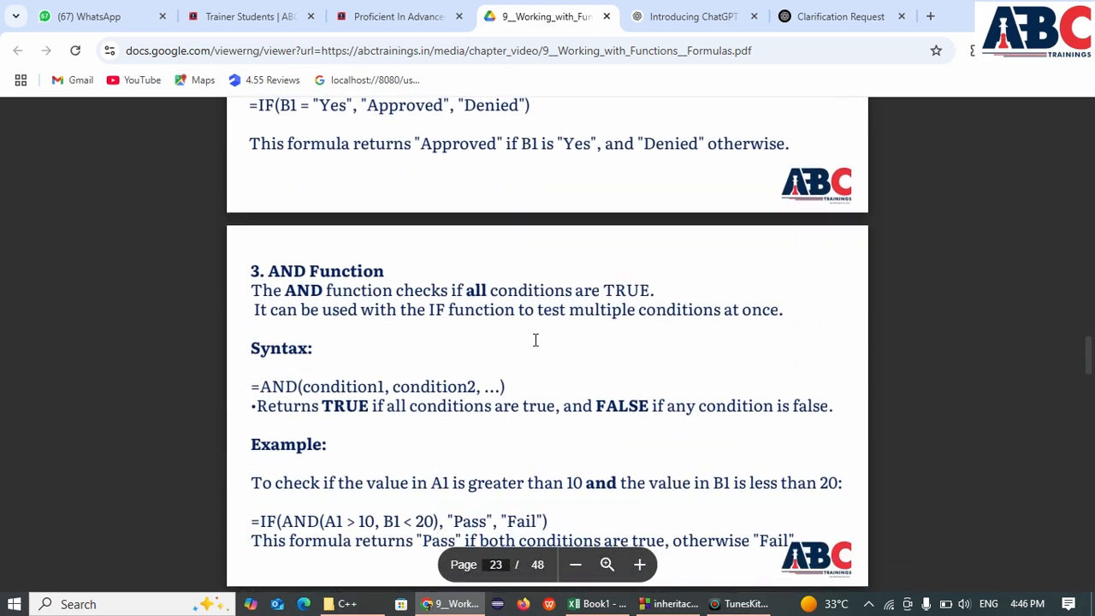
scroll(536, 342, "down", 3)
scroll(536, 342, "down", 8)
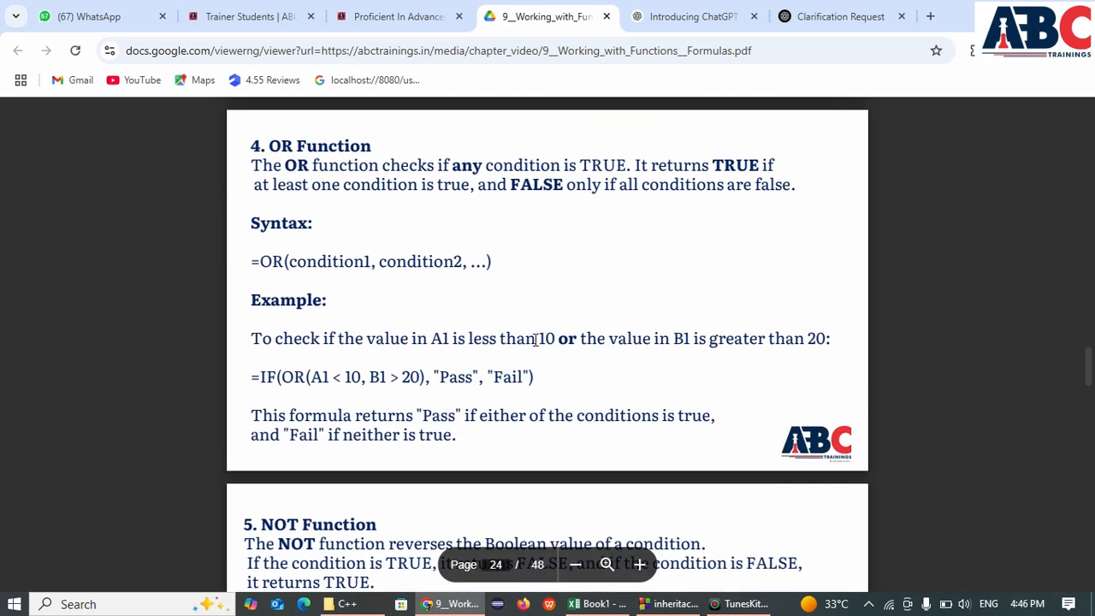
scroll(535, 340, "down", 3)
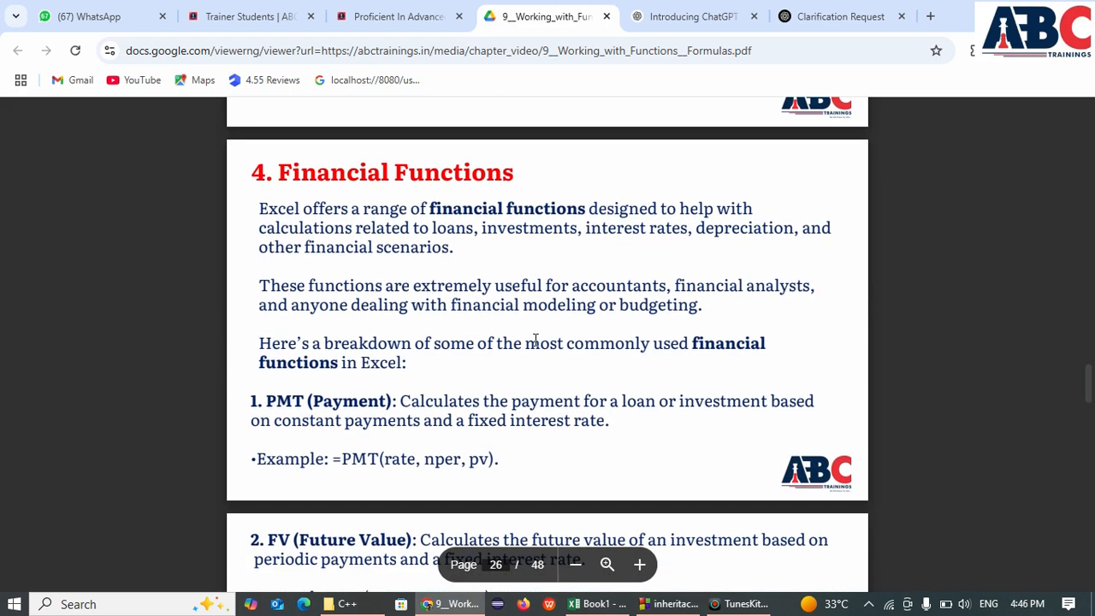
scroll(535, 339, "down", 1)
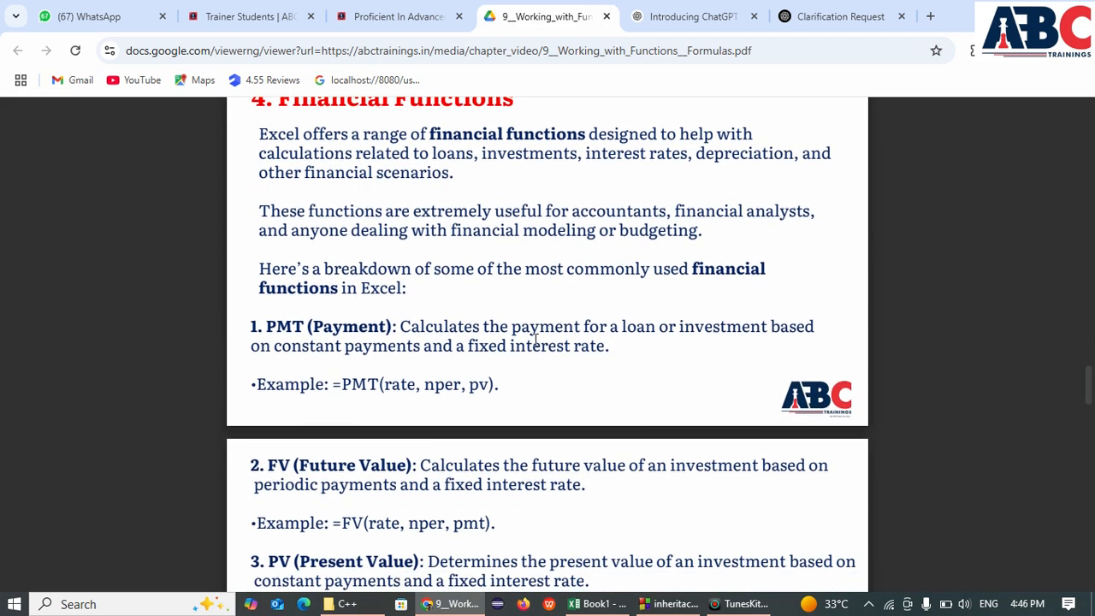
scroll(536, 339, "down", 2)
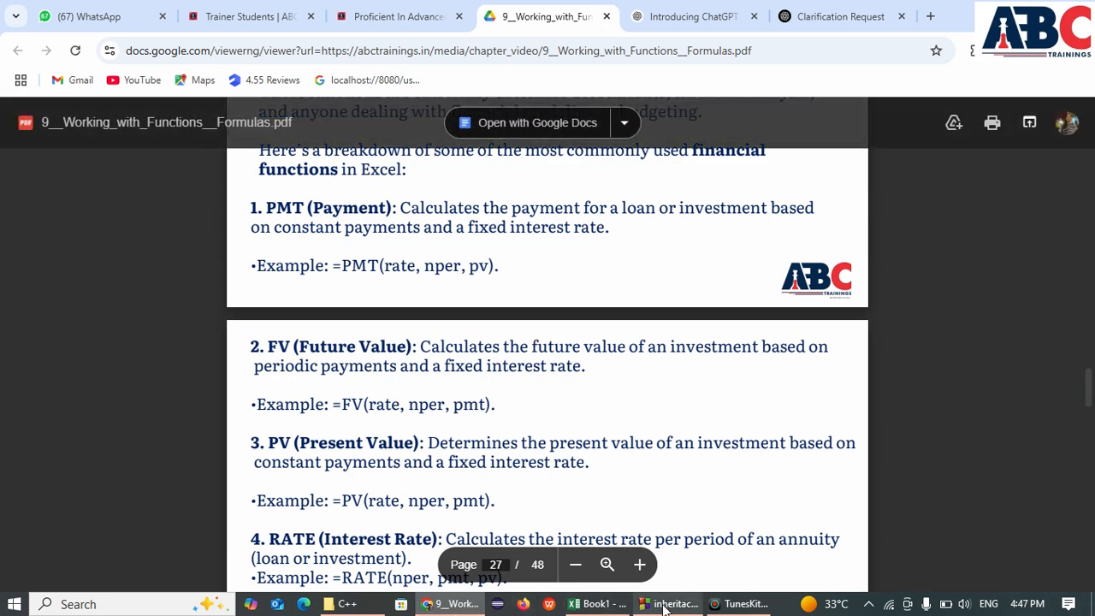
Switch to Excel and enter the loan data below the marks table: 100000 in H17, 12% in H18 and 3 in H19
left_click(602, 604)
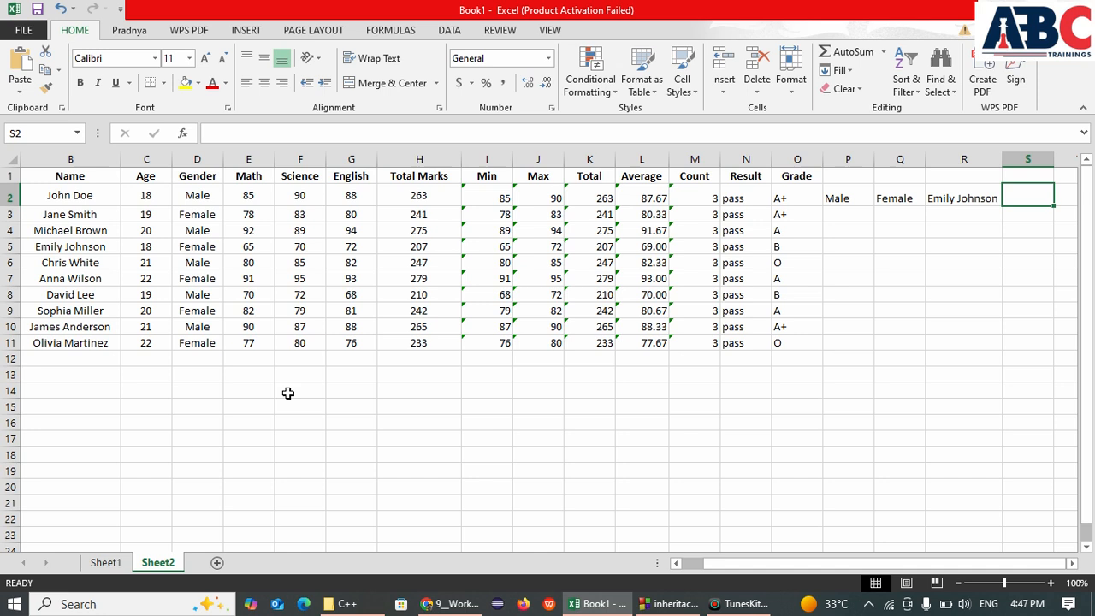
left_click(394, 443)
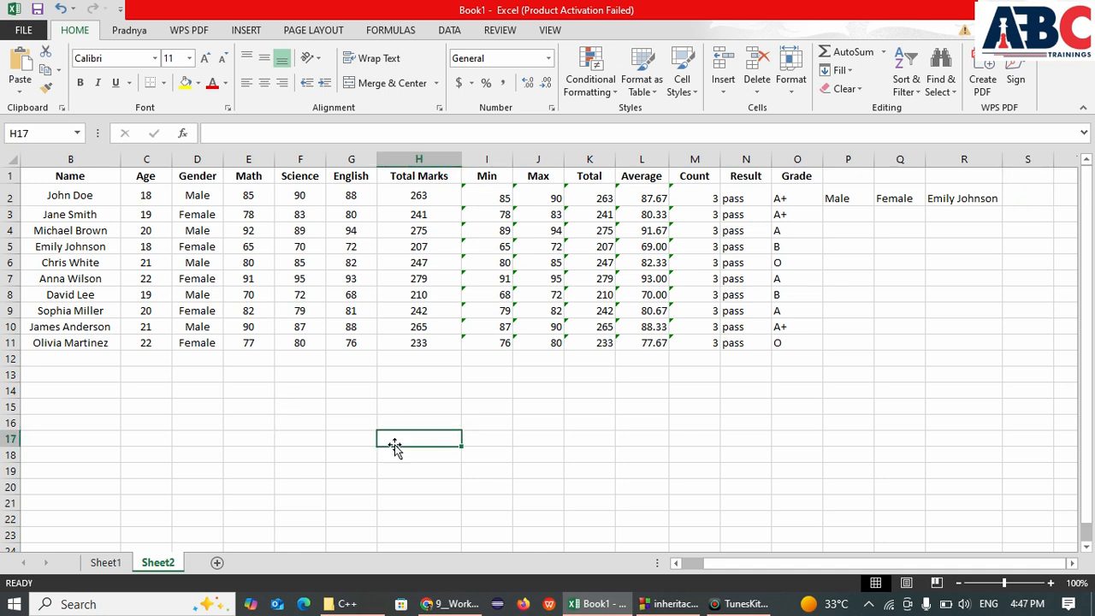
type("100000")
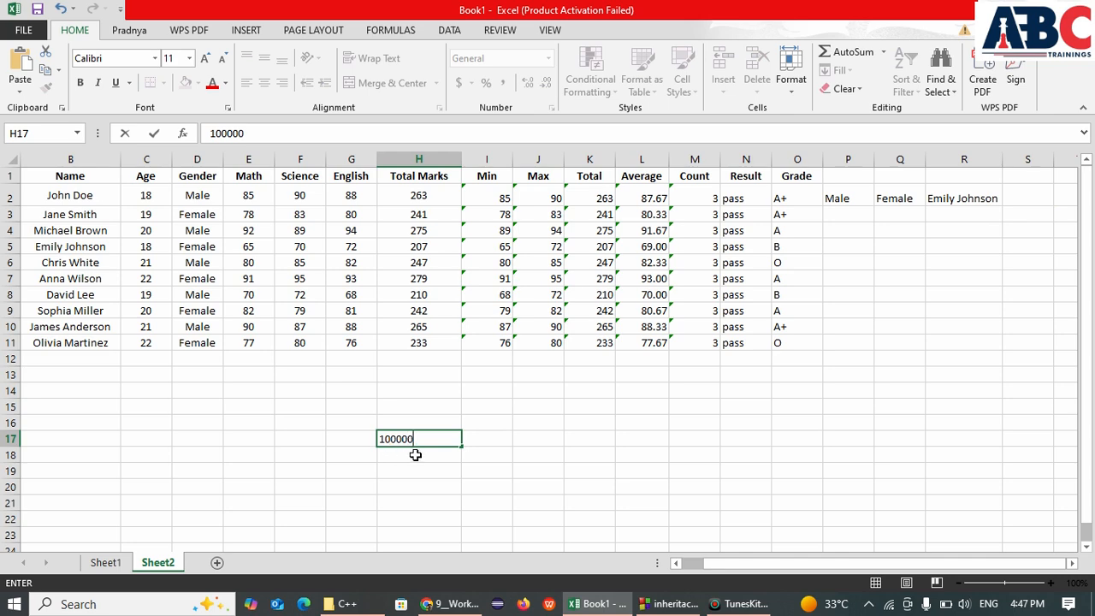
left_click(416, 453)
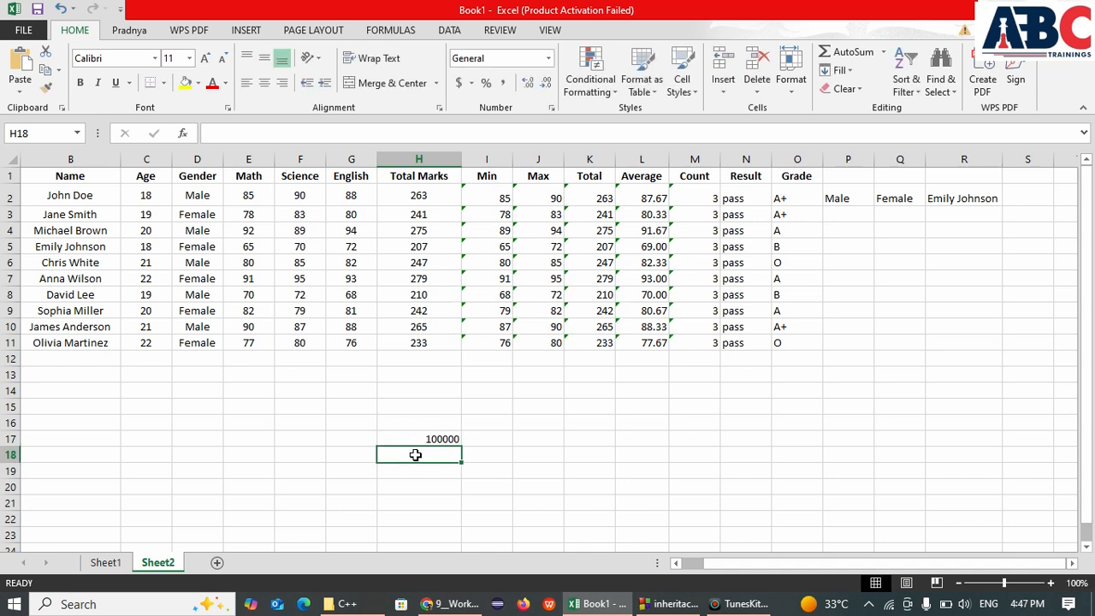
type("12%")
key("Return")
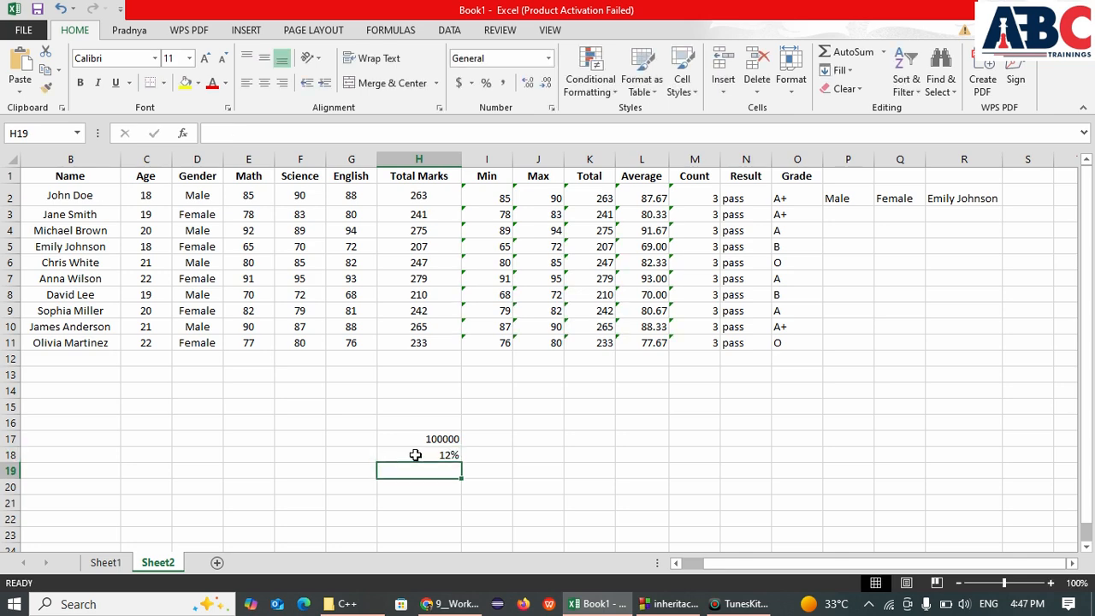
type("3")
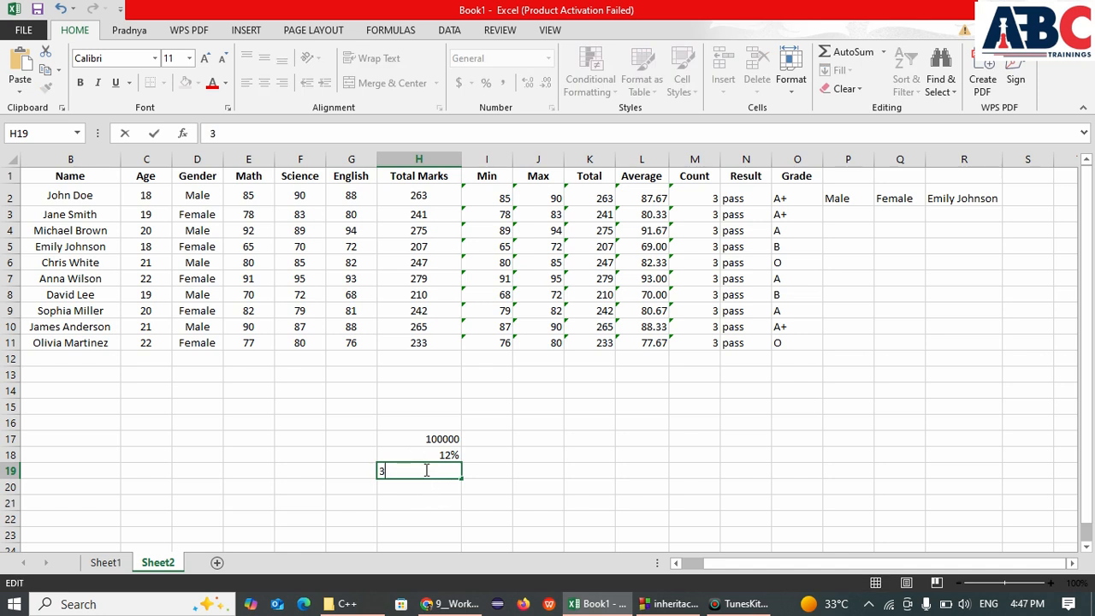
left_click(491, 434)
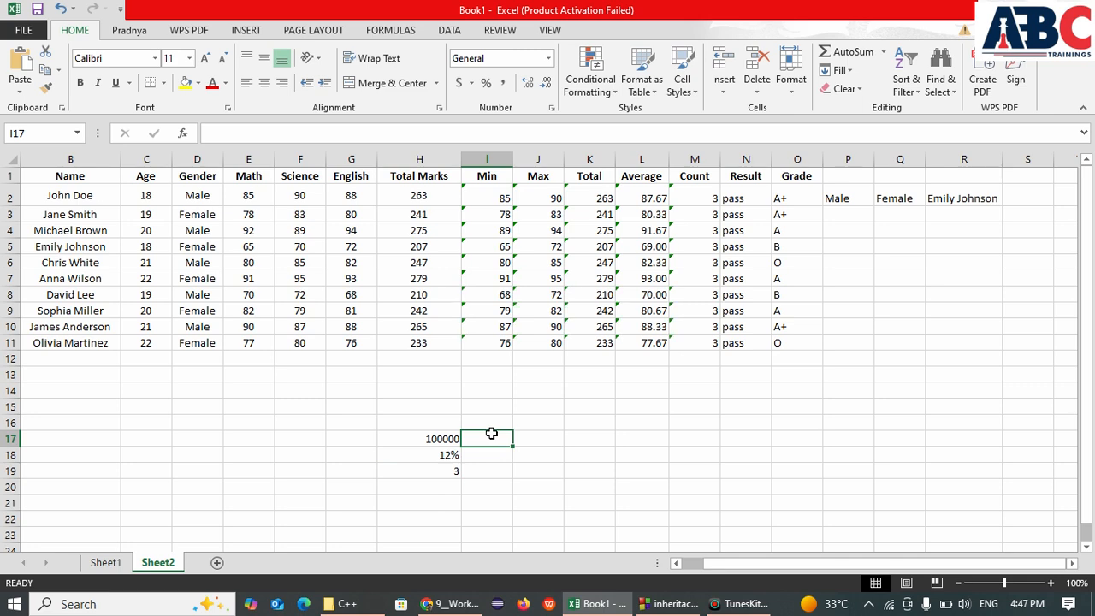
Switch to the functions PDF in Chrome and check the PMT description and its example syntax
key("alt+Tab")
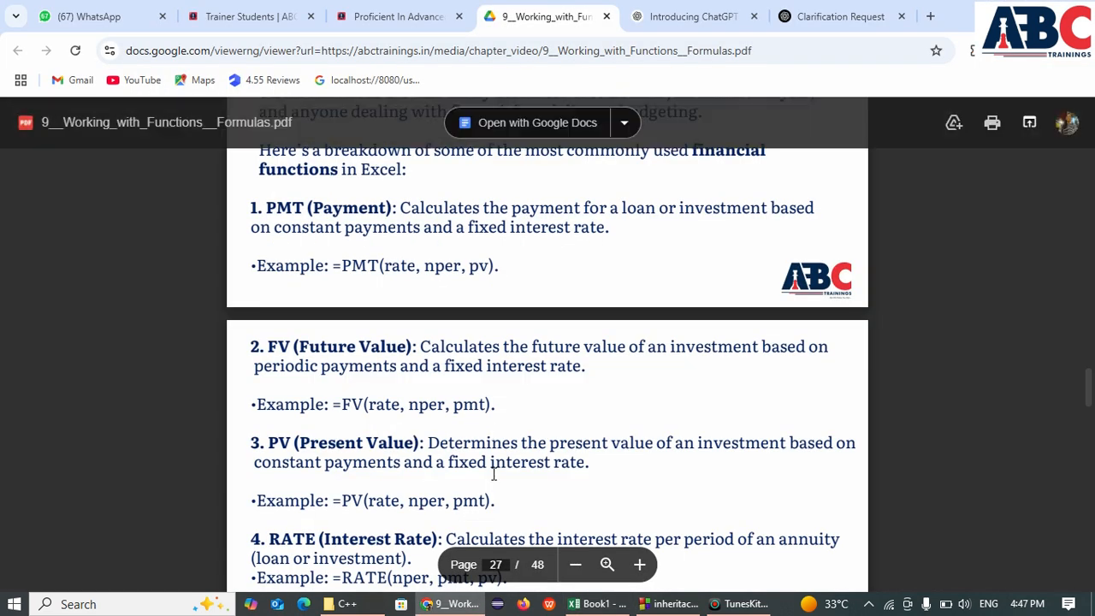
scroll(494, 473, "down", 2)
scroll(494, 473, "up", 2)
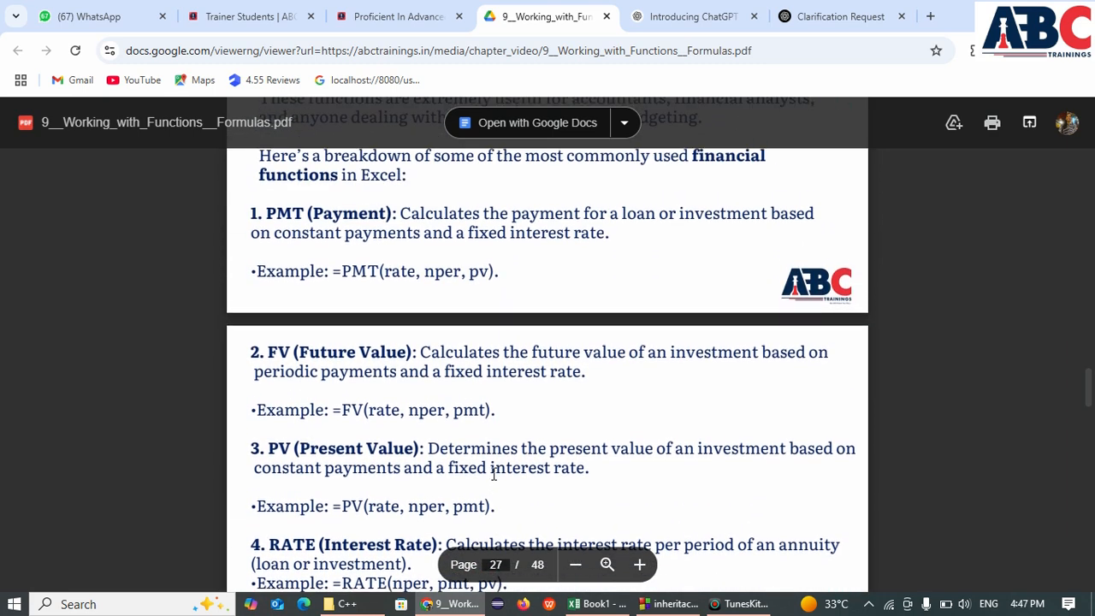
scroll(494, 473, "up", 1)
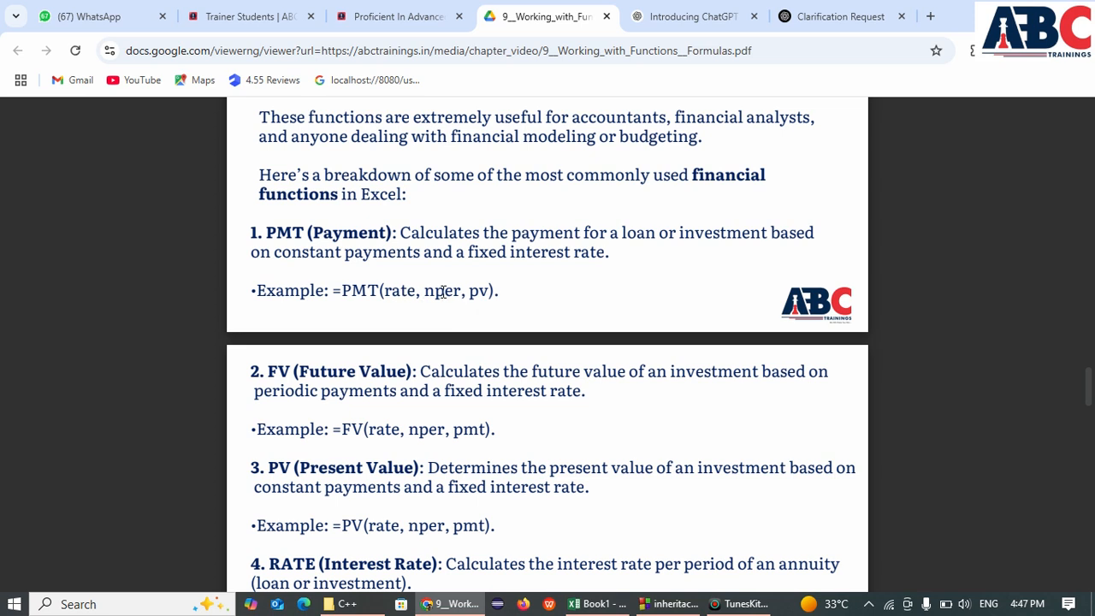
Switch back to Excel and enter =PMT(H18/12,H19*12,H17) in I17 to calculate the monthly loan payment
key("alt+Tab")
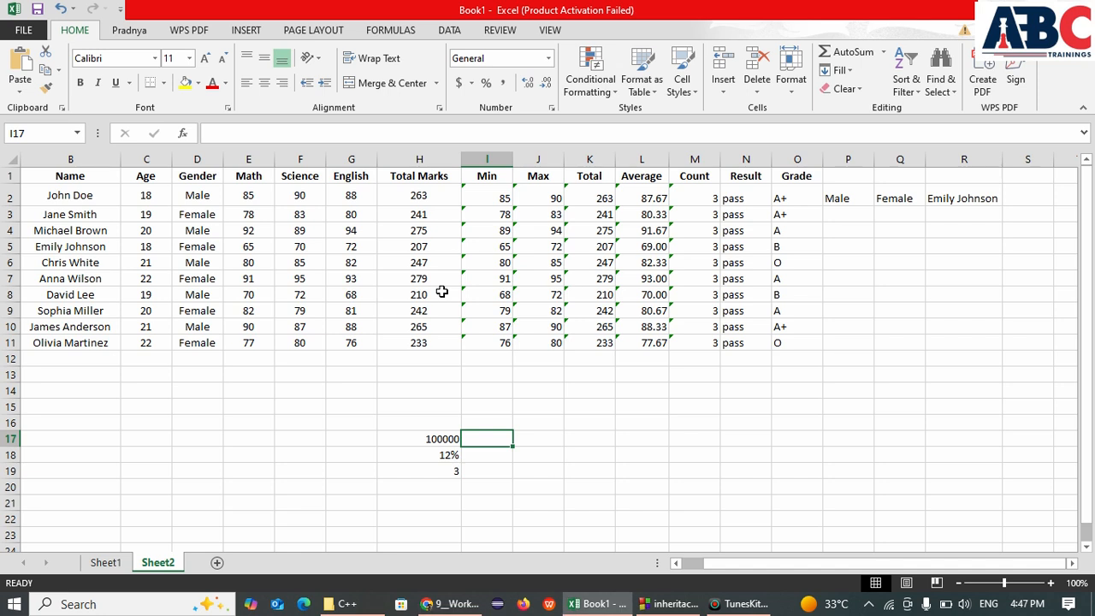
type("=")
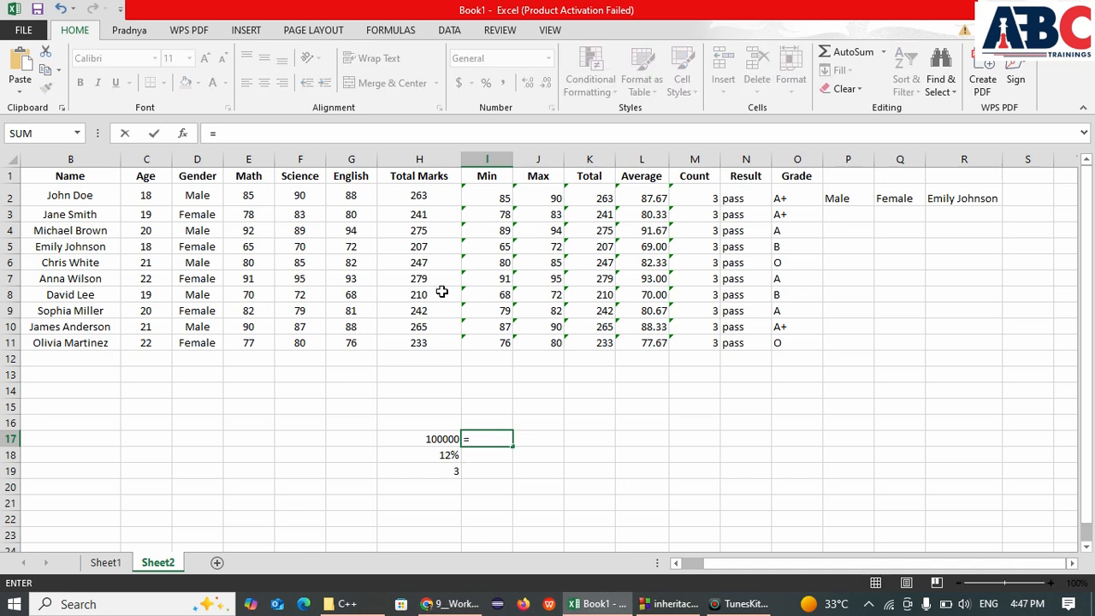
type("pmt")
key("Tab")
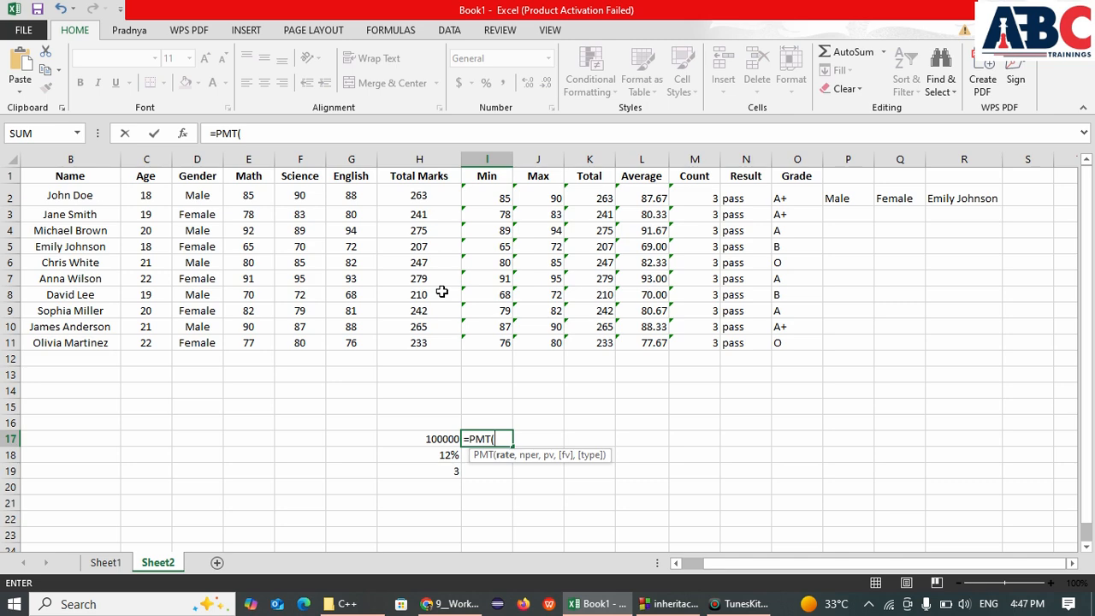
left_click(449, 455)
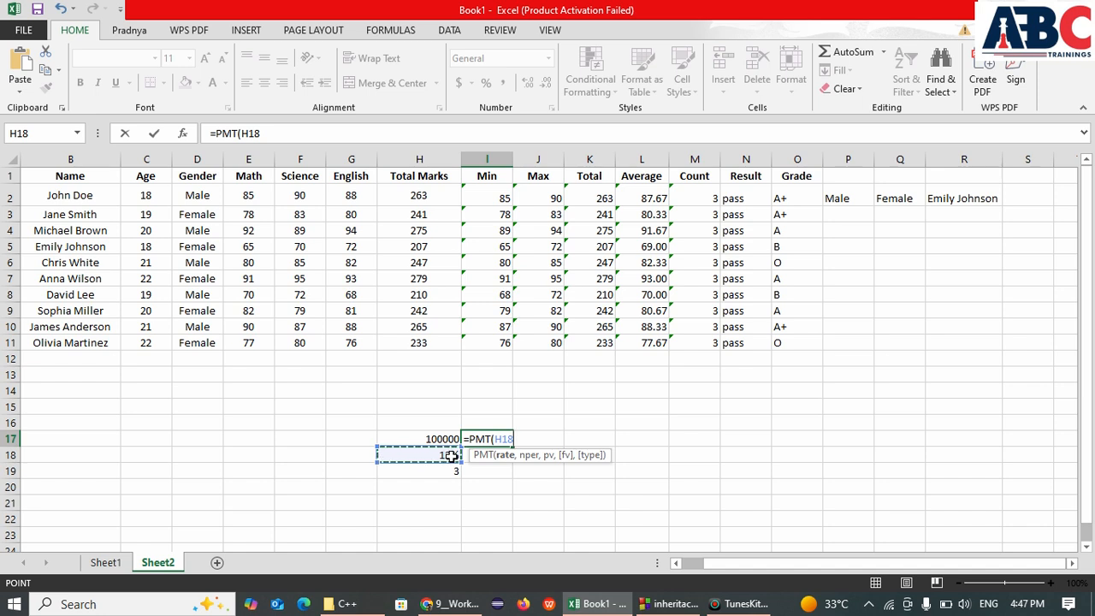
type("/12")
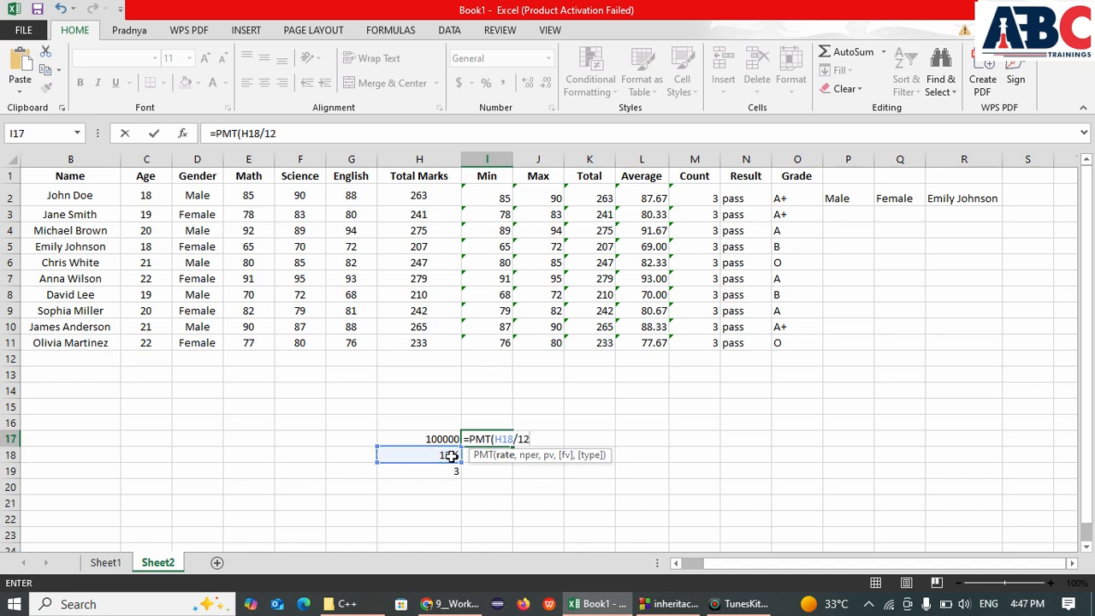
type(",")
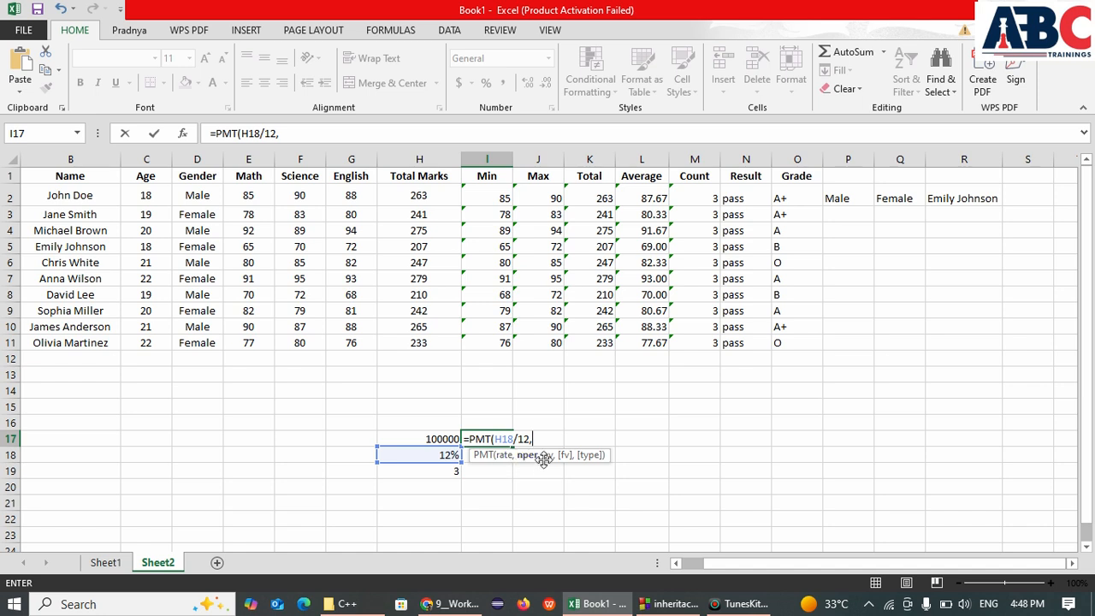
left_click(452, 473)
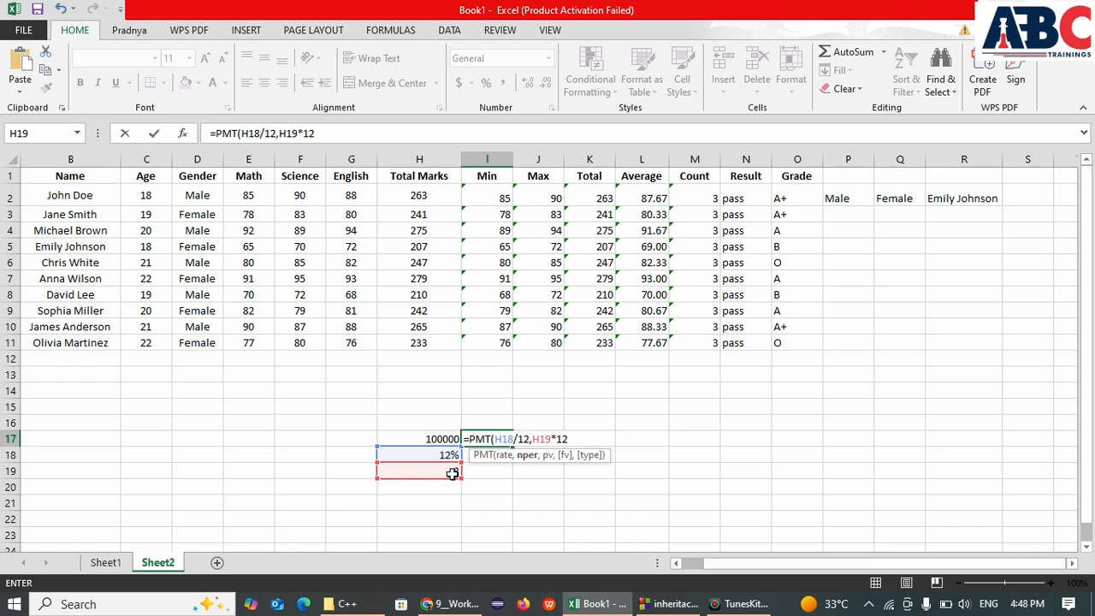
type(",")
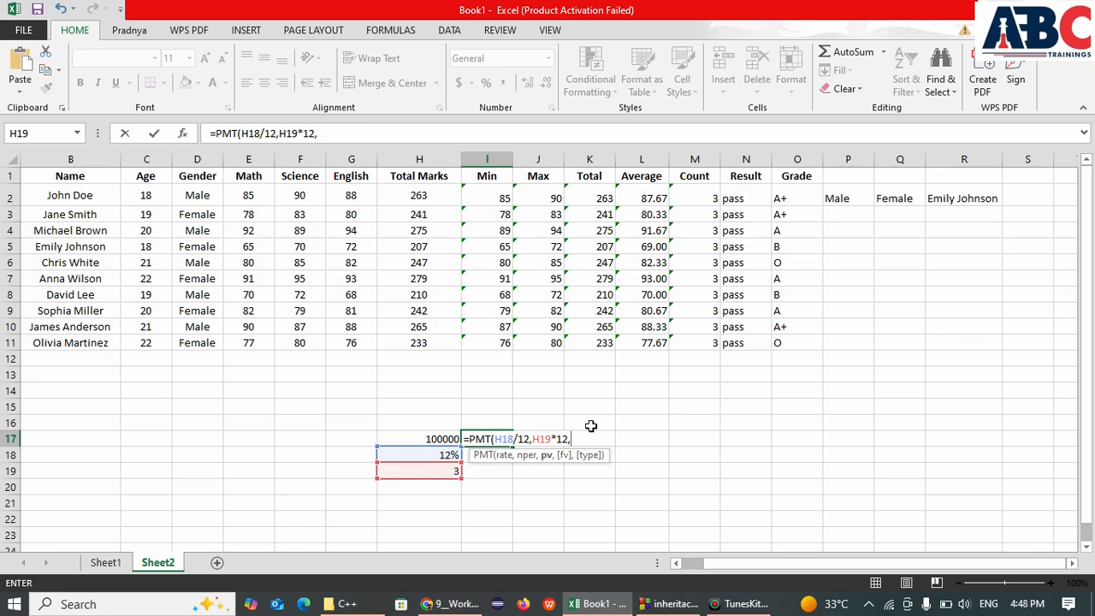
left_click(434, 438)
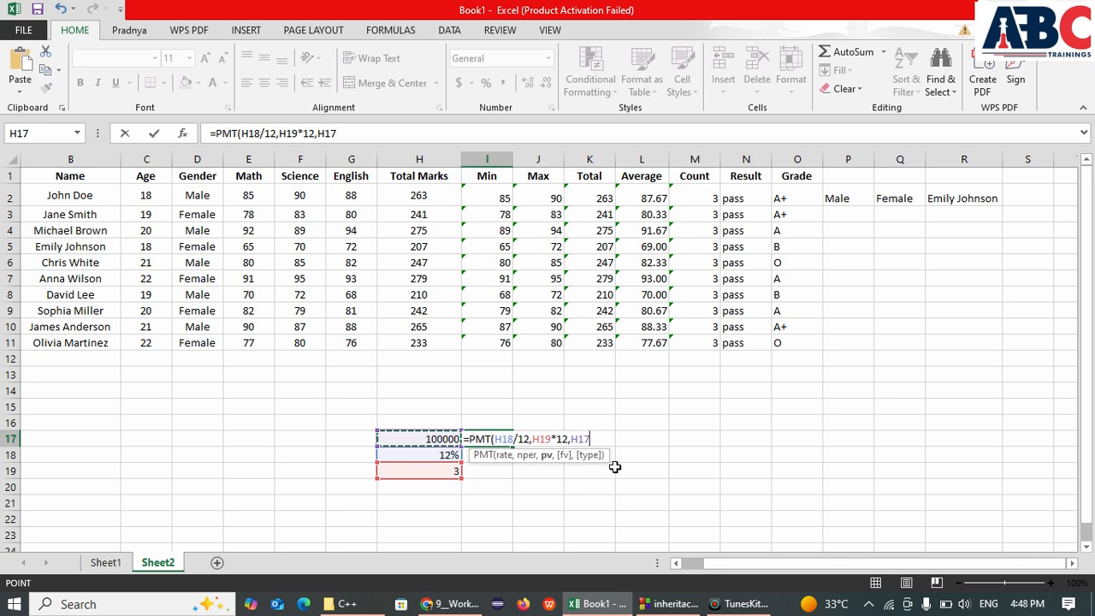
key("Tab")
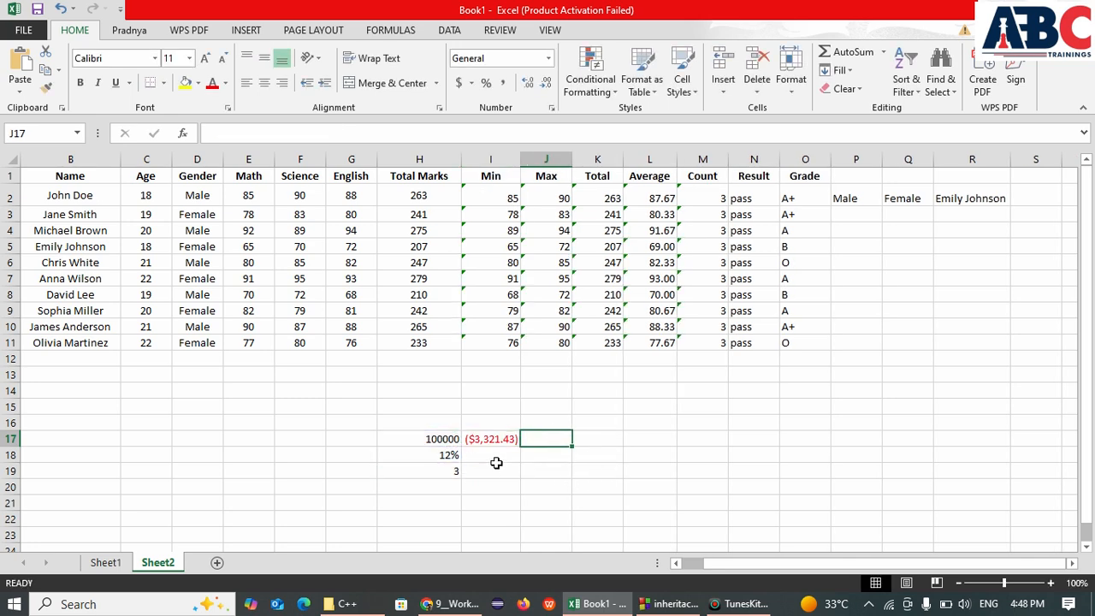
Change the number format of the PMT result in I17 to General
left_click(485, 439)
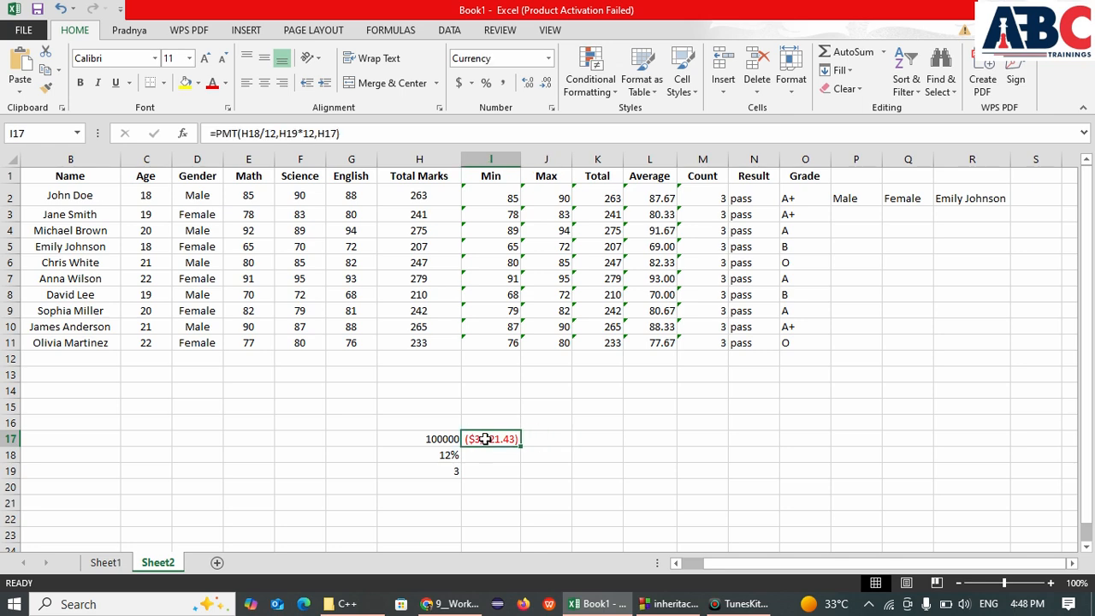
left_click(549, 58)
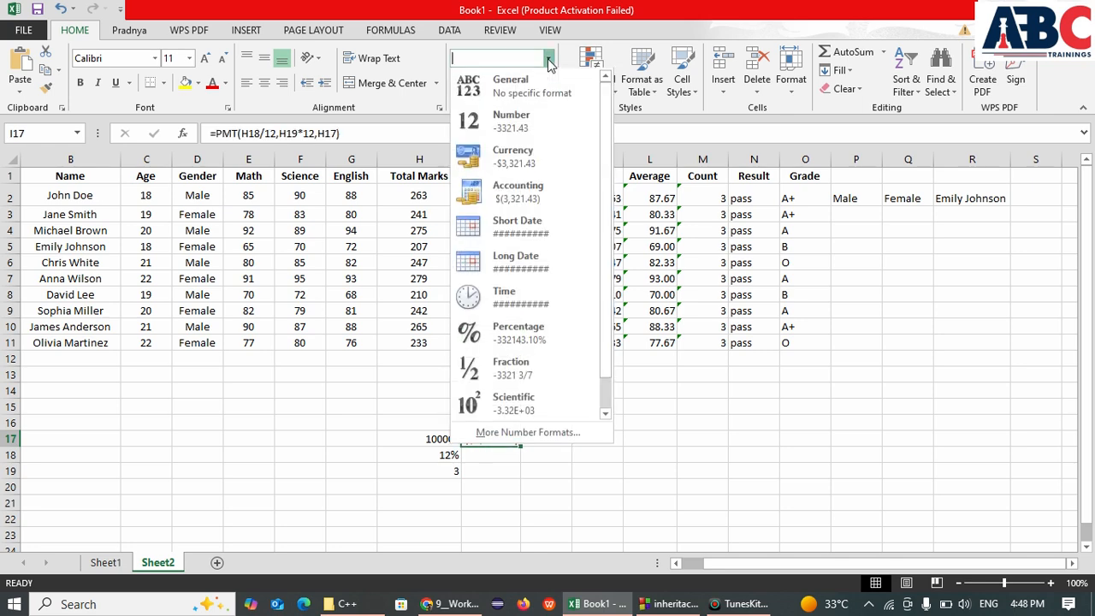
left_click(534, 89)
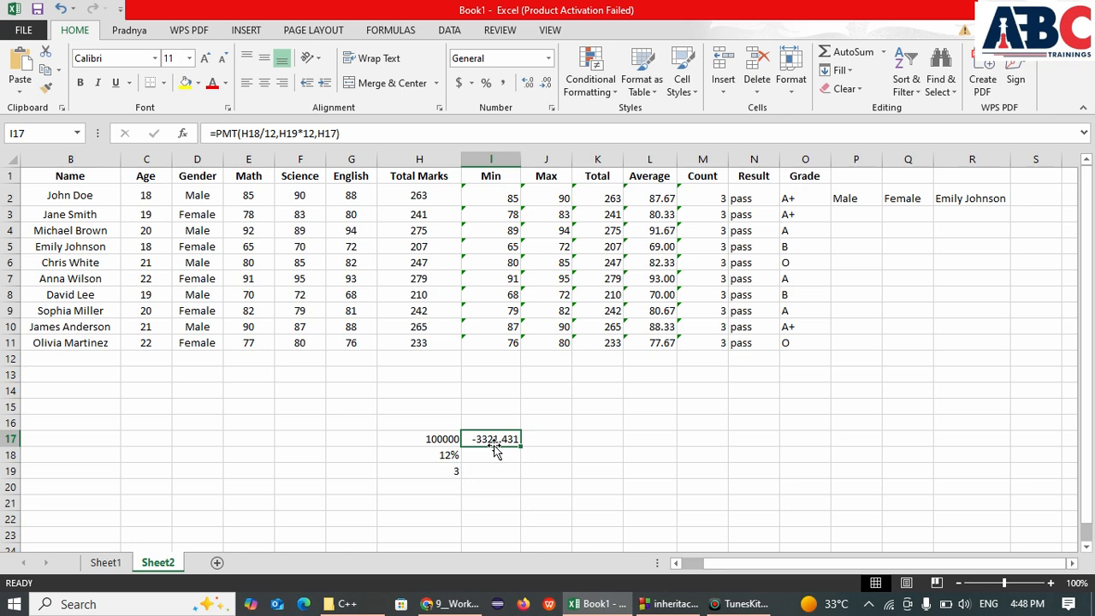
Enter =PV(H18/12,H19*12,I17) in J17 to calculate the loan's present value
left_click(543, 438)
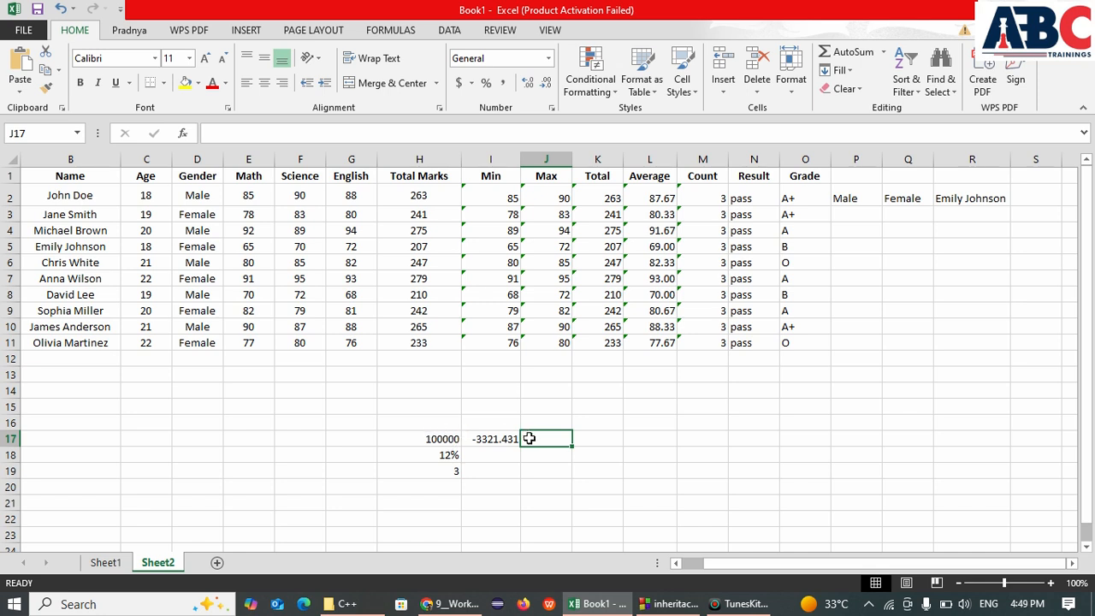
type("=pv")
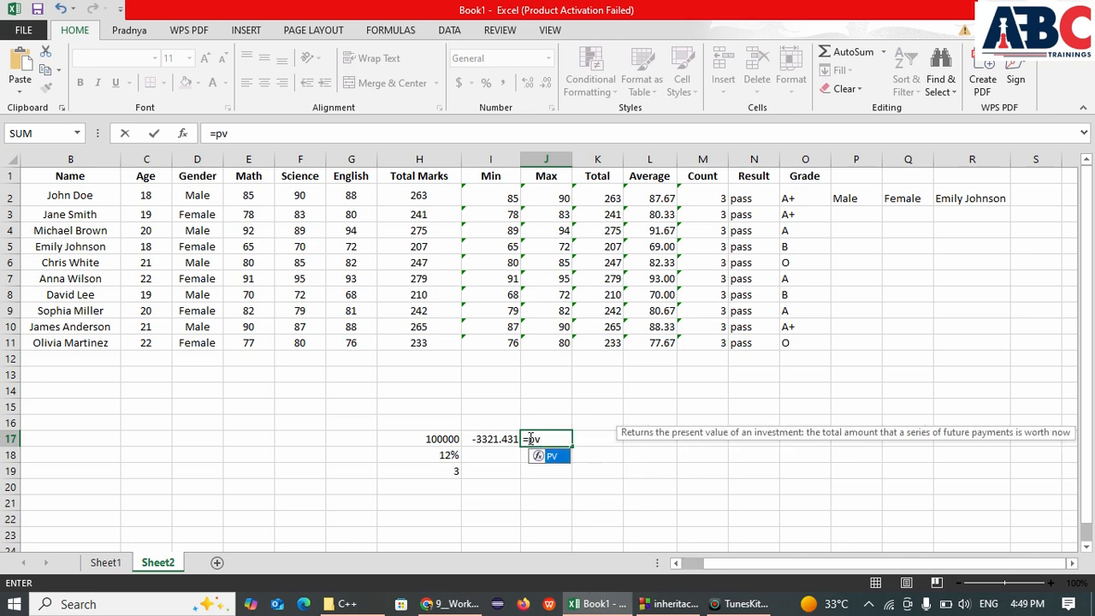
key("Tab")
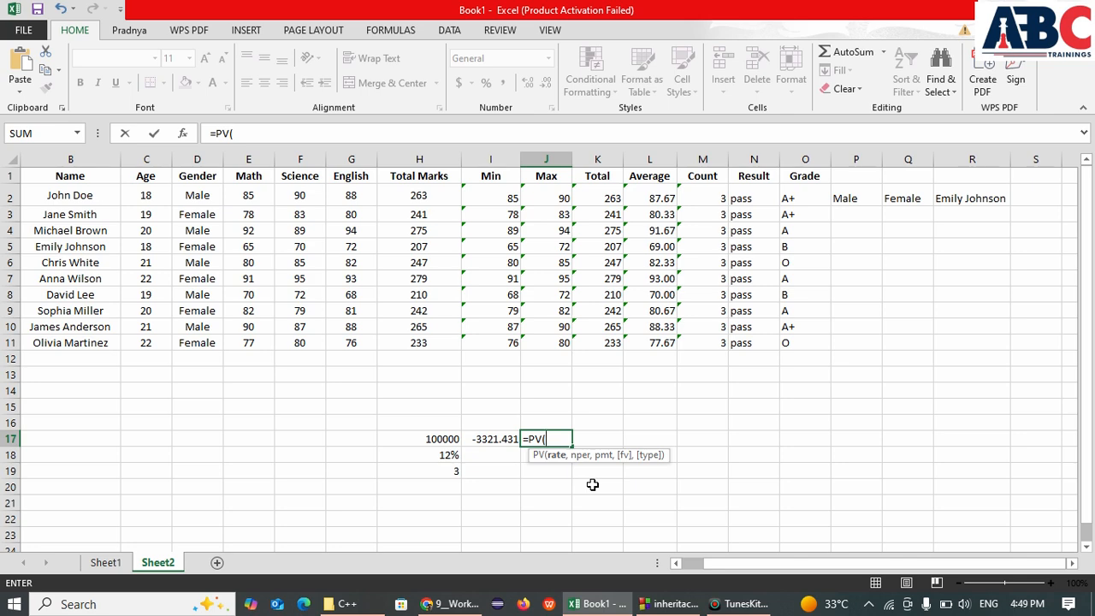
left_click(435, 455)
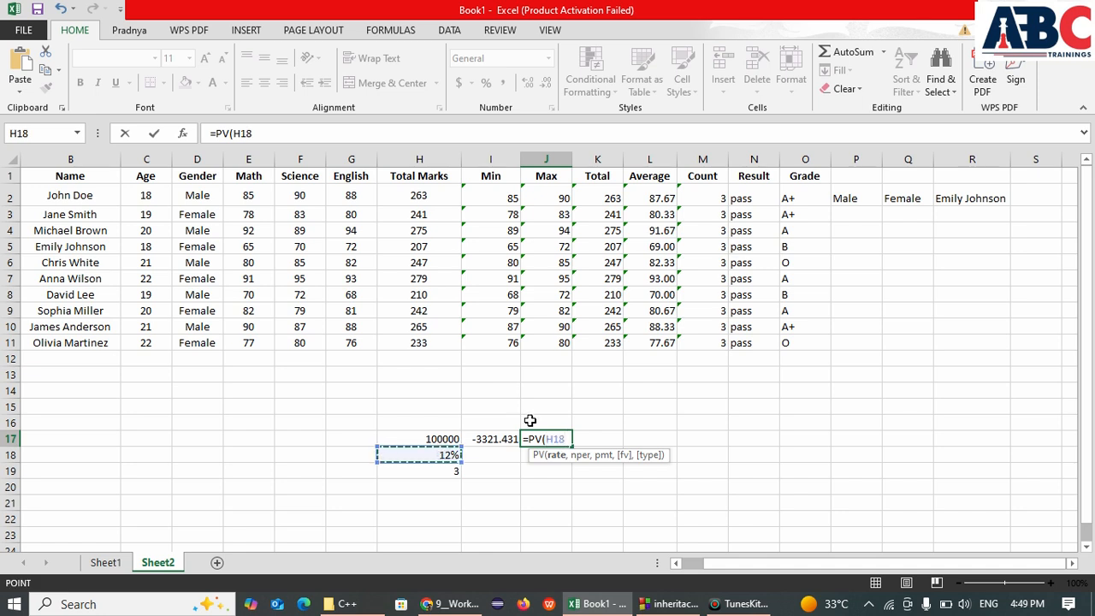
type("/12")
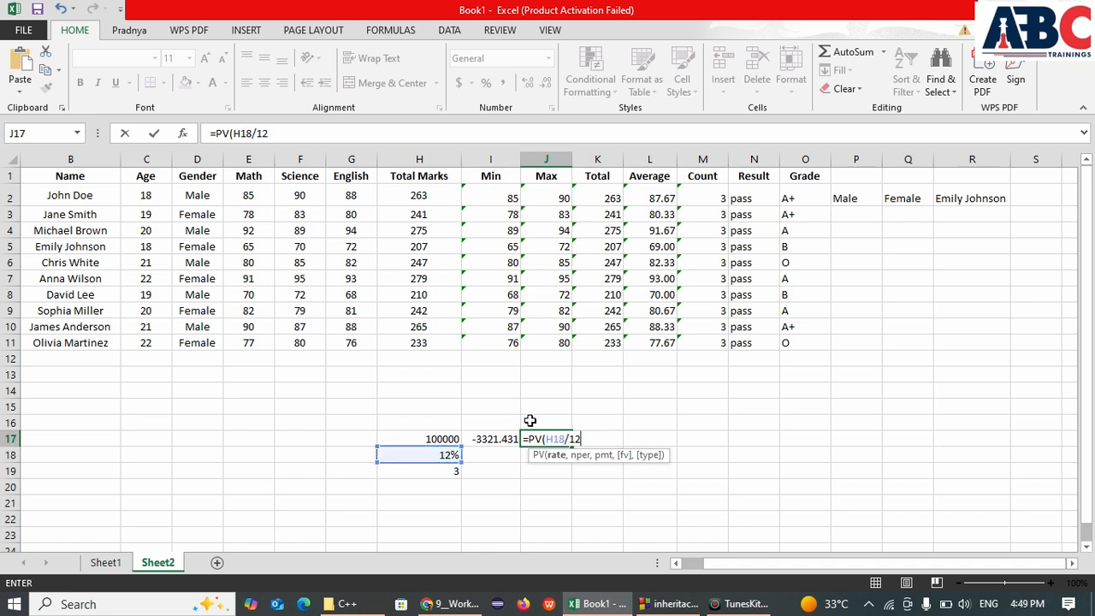
type(",")
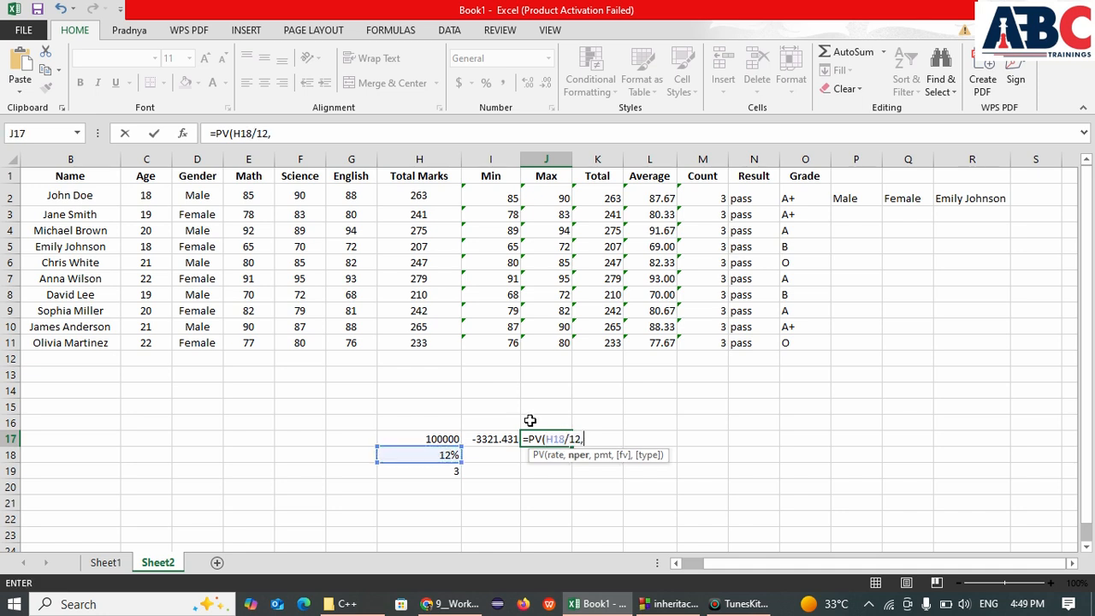
left_click(436, 471)
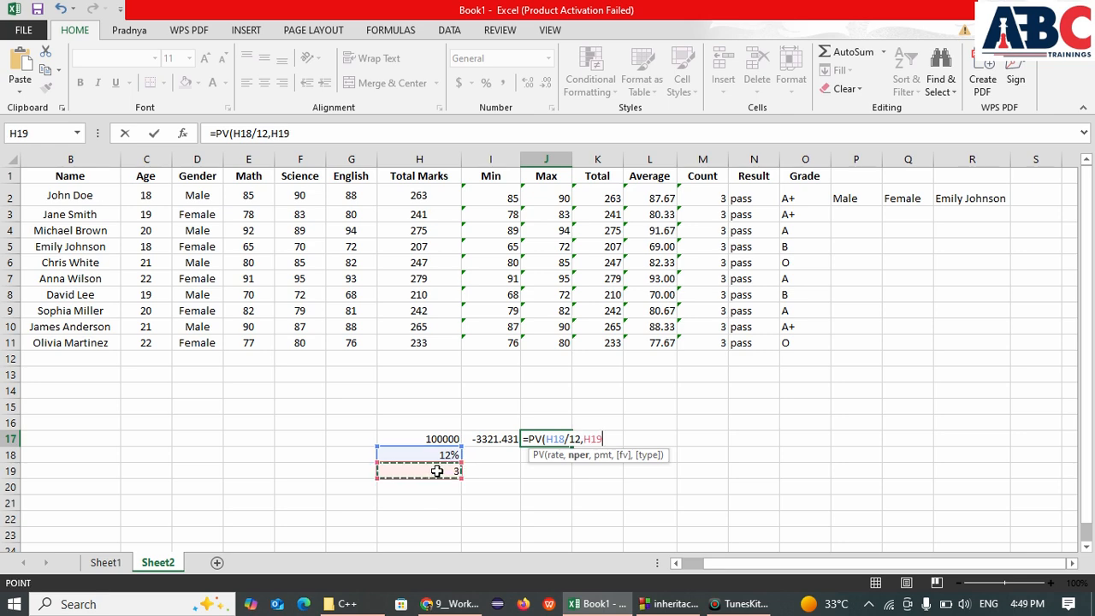
type("*")
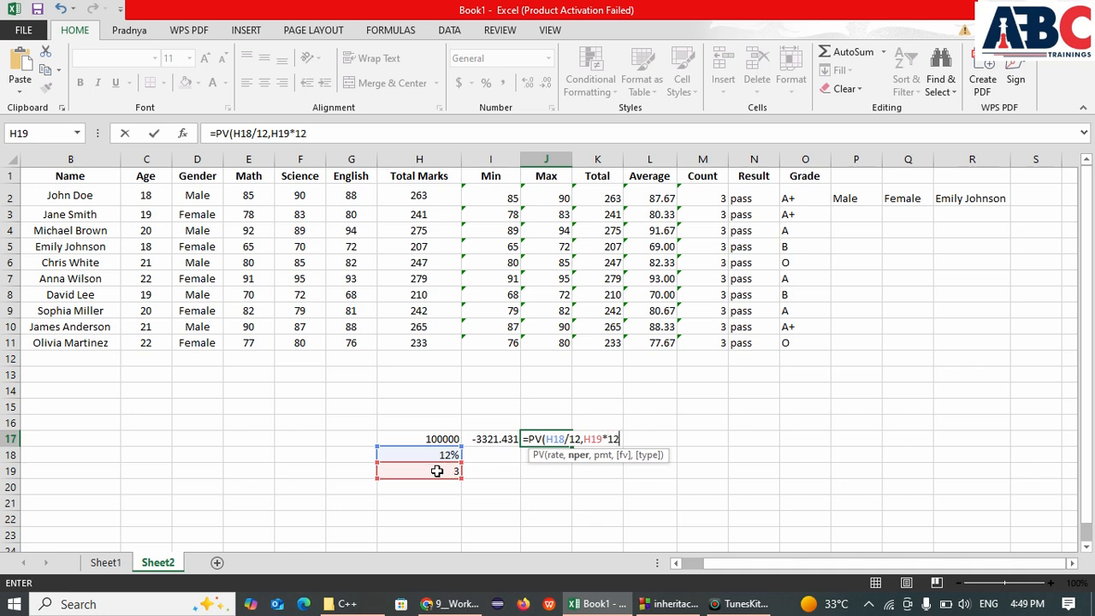
type("12,")
left_click(494, 439)
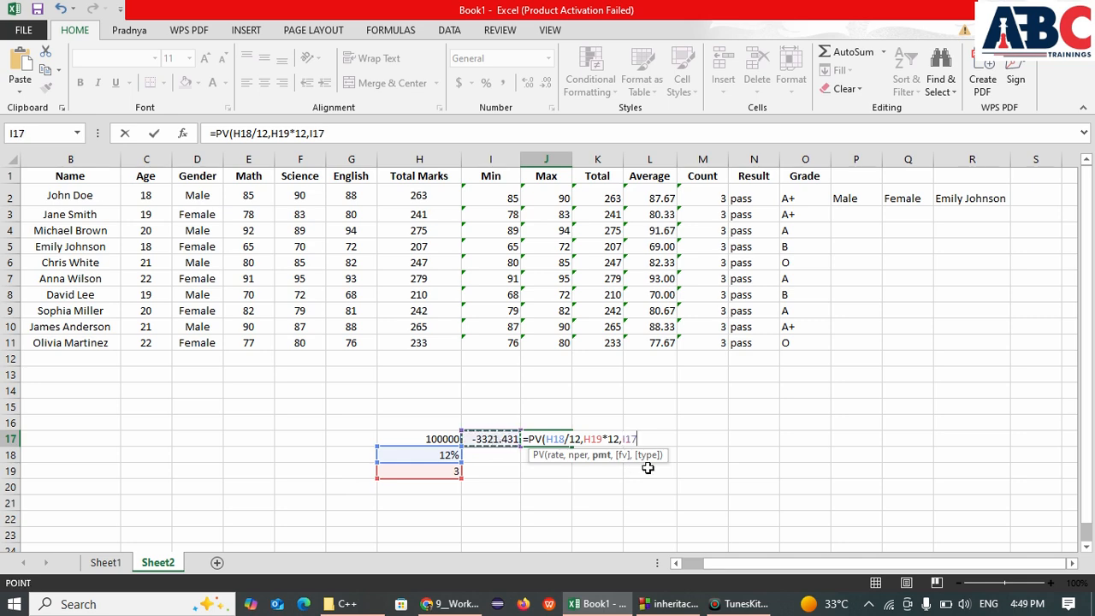
key("Tab")
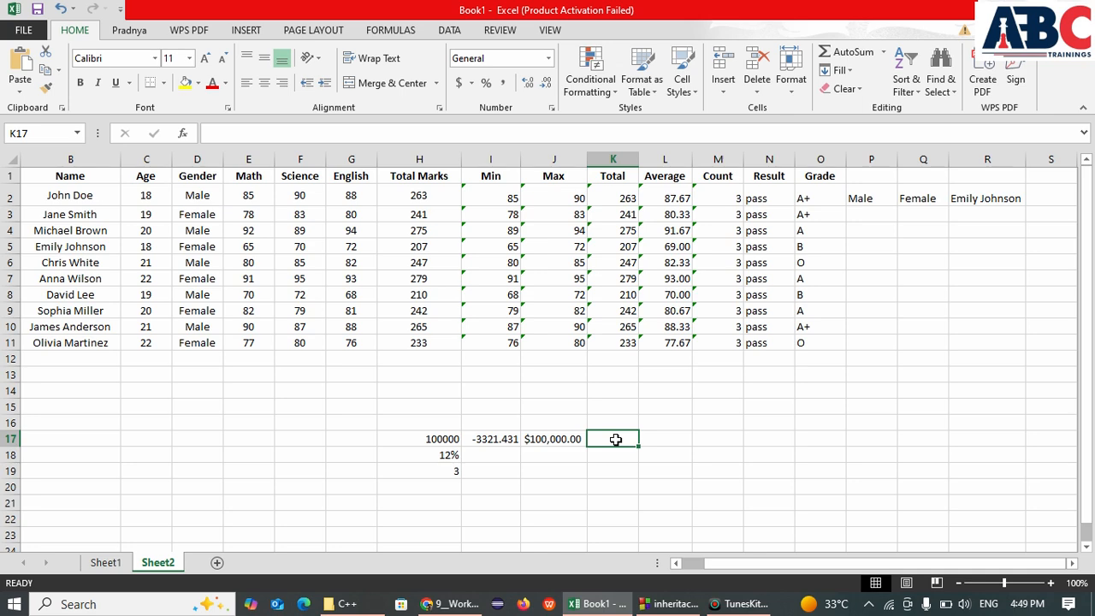
Switch to the functions PDF in Chrome and check the FV description and its example syntax
key("alt+Tab")
scroll(501, 464, "down", 3)
scroll(505, 467, "down", 1)
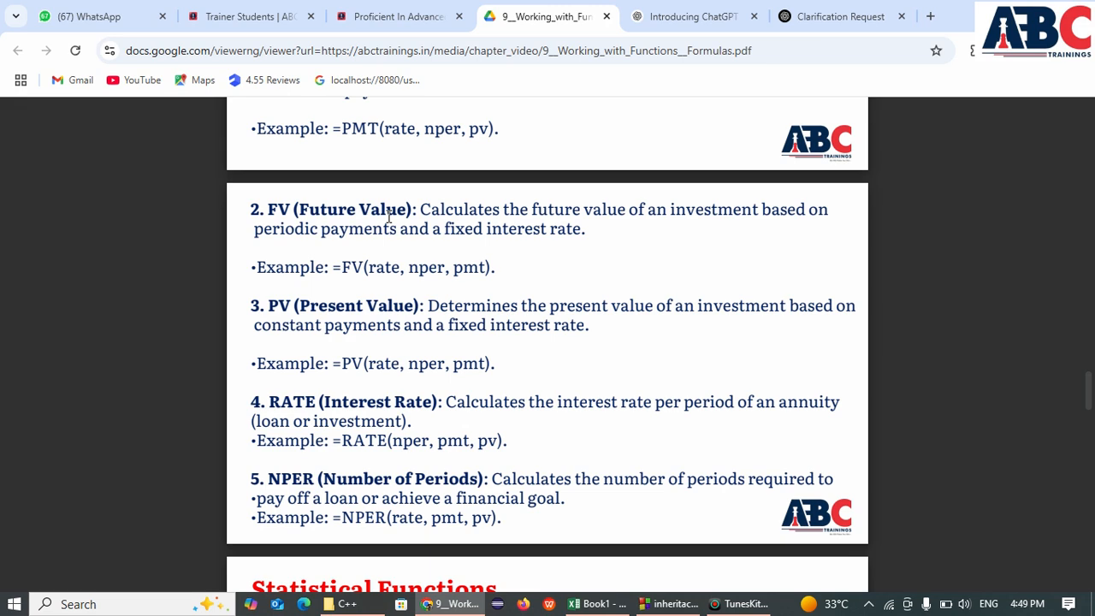
key("alt+Tab")
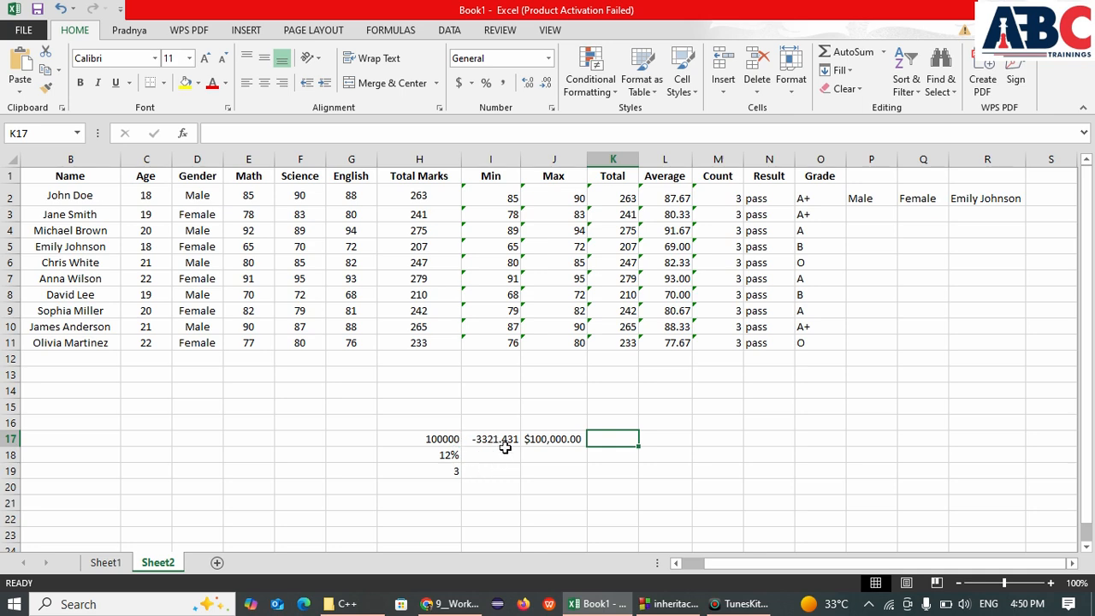
key("alt+Tab")
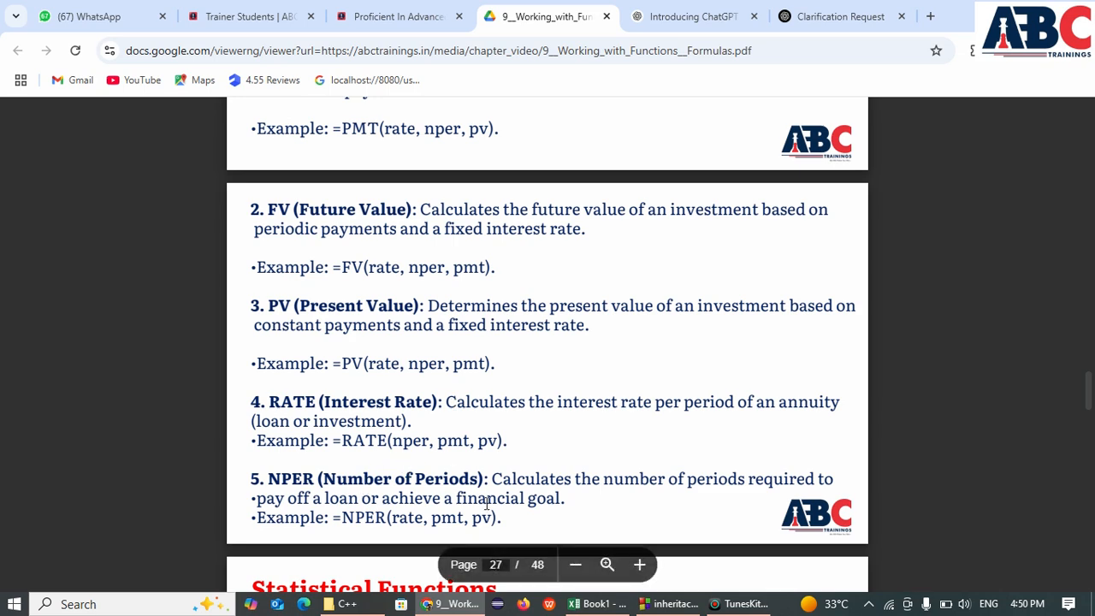
Switch back to Excel and enter =FV(H18/12,H19*12,I17) in K17 to calculate the future value
key("alt+Tab")
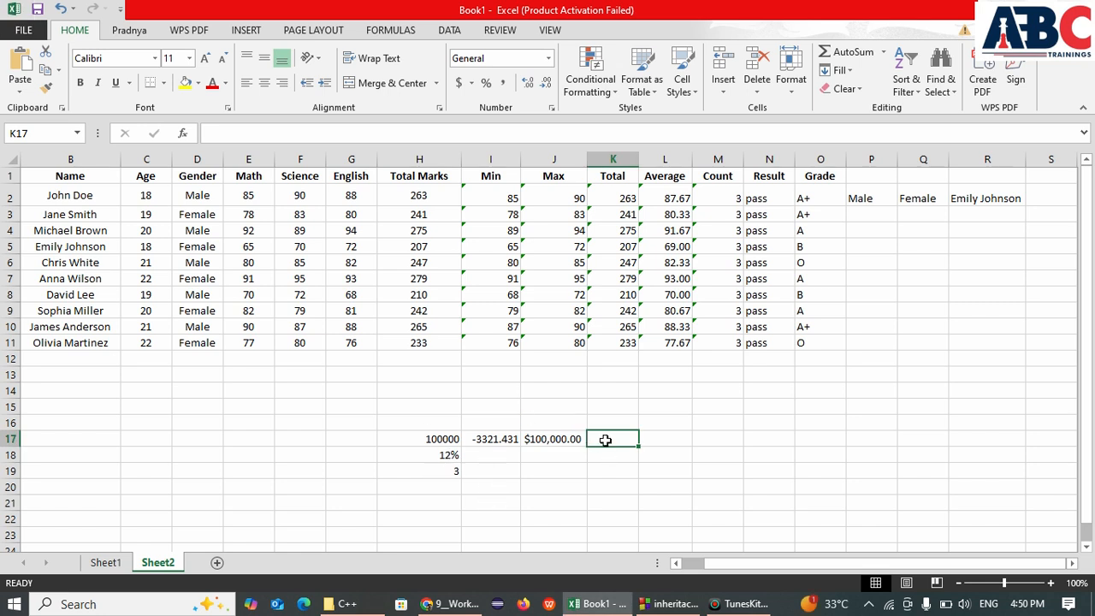
type("=")
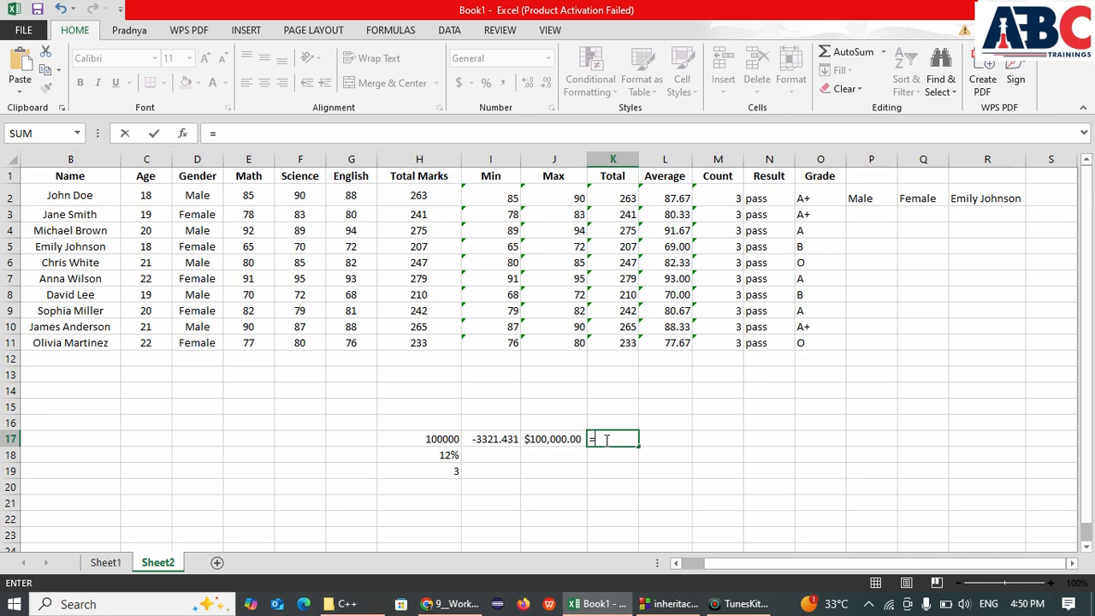
type("fv")
key("Tab")
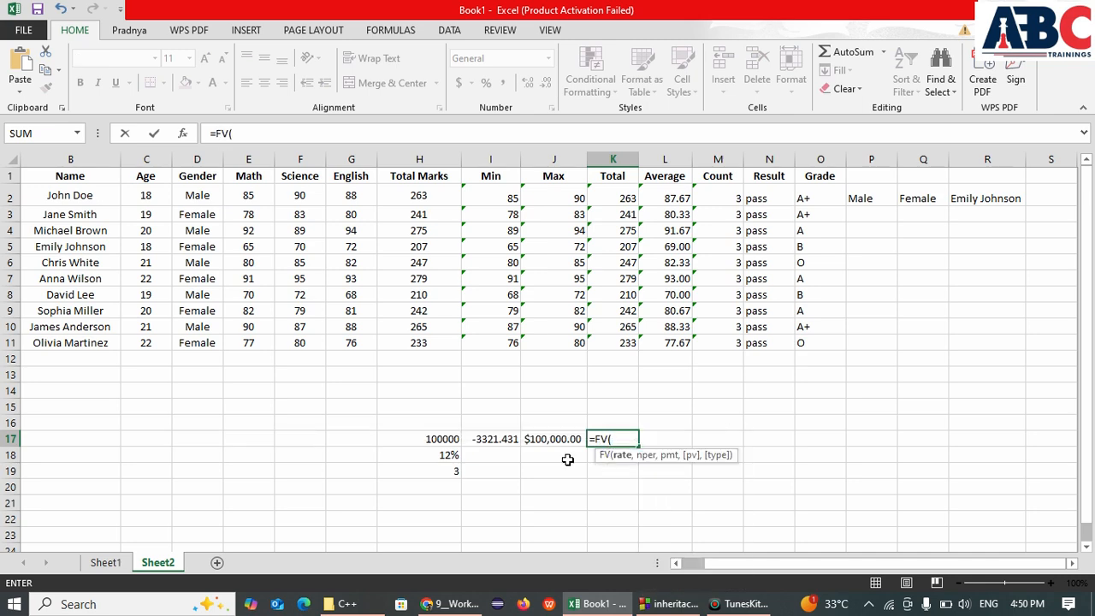
left_click(439, 459)
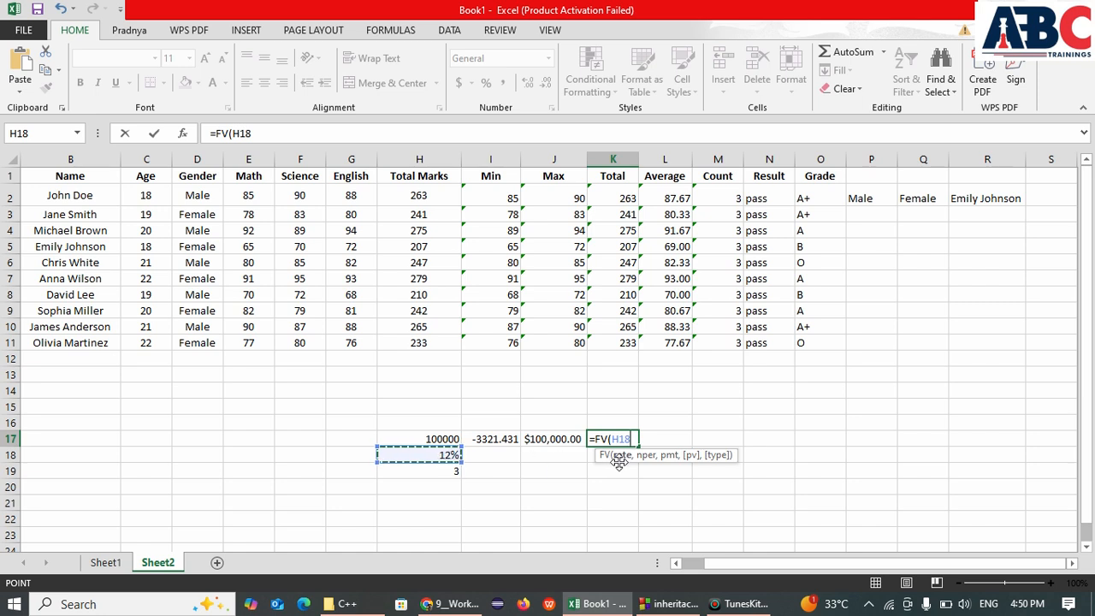
type("/12,")
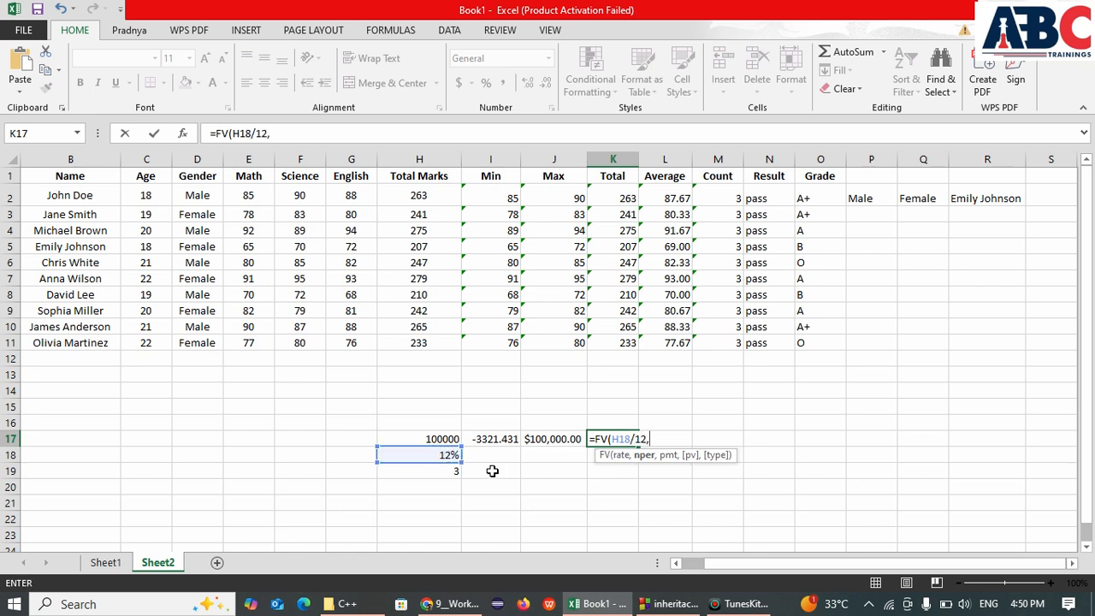
left_click(448, 471)
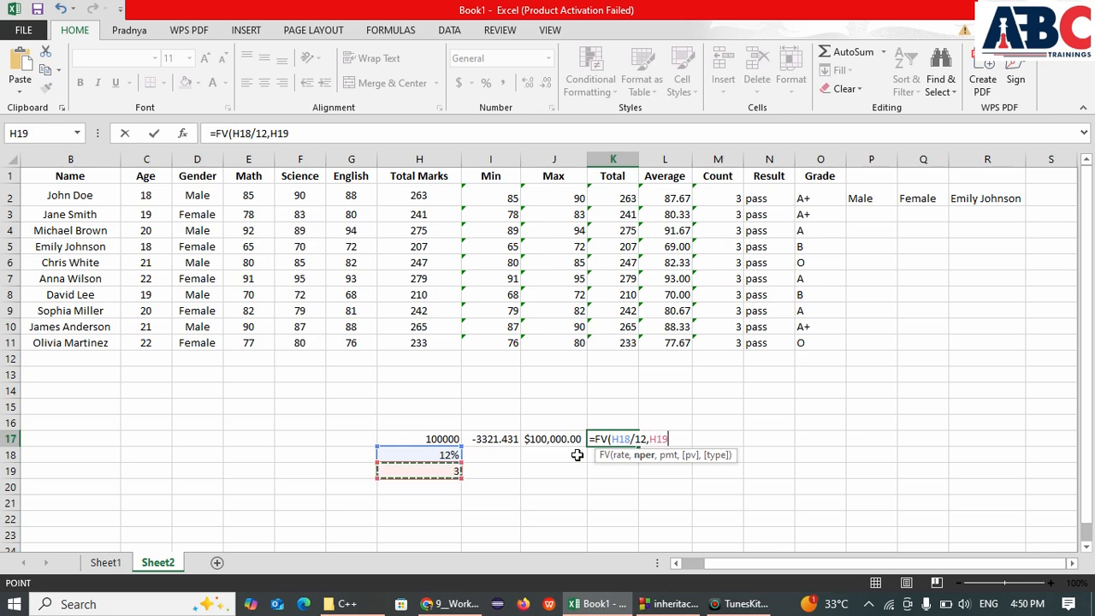
type("*12,")
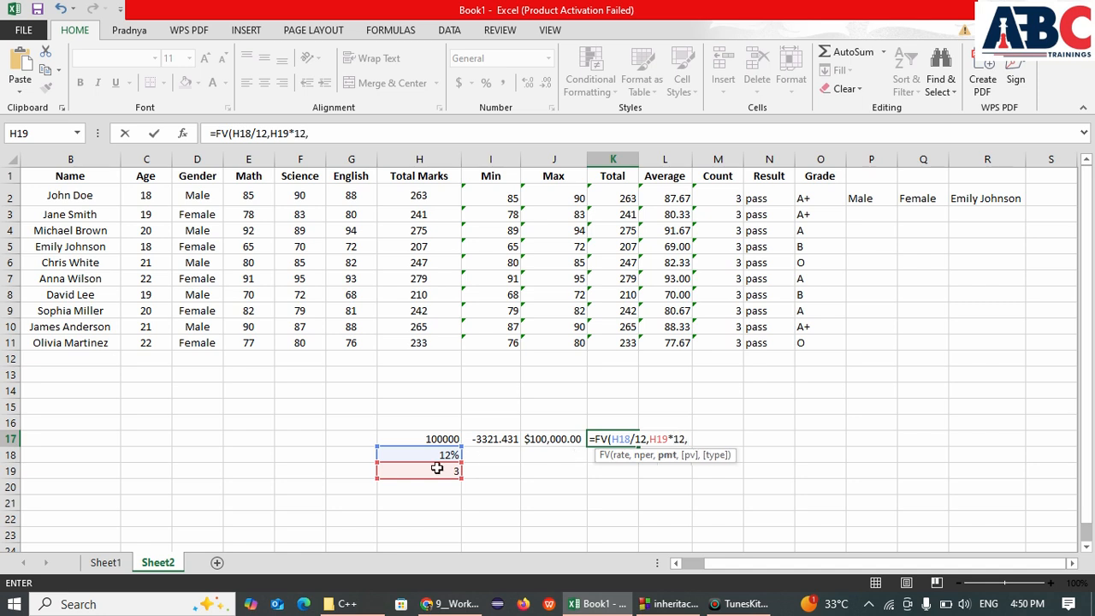
left_click(501, 440)
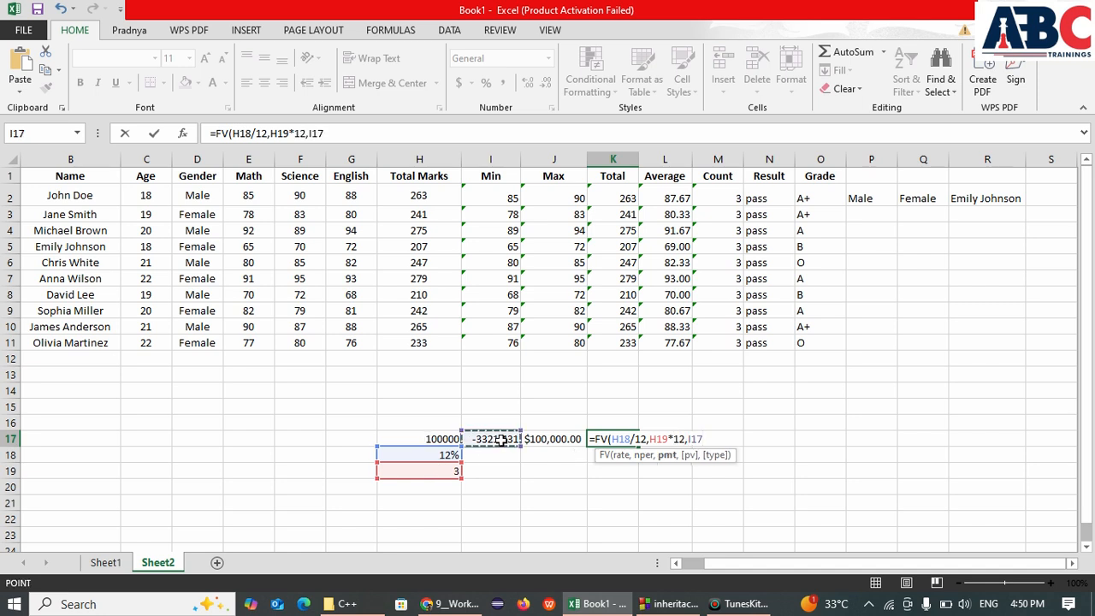
key("Tab")
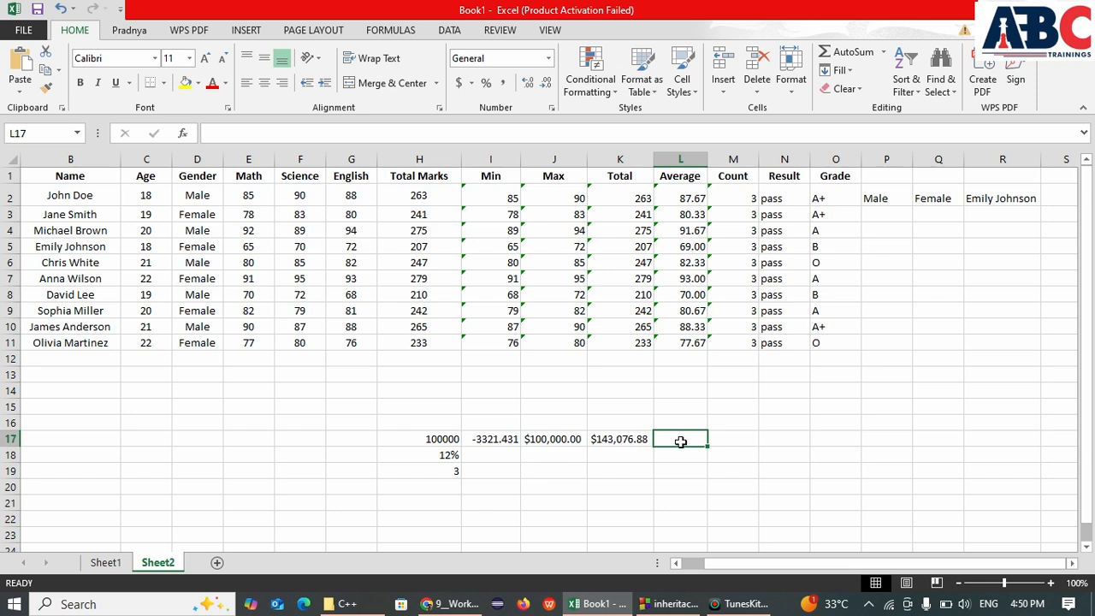
Enter =RATE(H19/12,I17,H17,,0) in L17 to calculate the interest rate, with payments timed at the end of the period
type("ra")
key("BackSpace")
key("BackSpace")
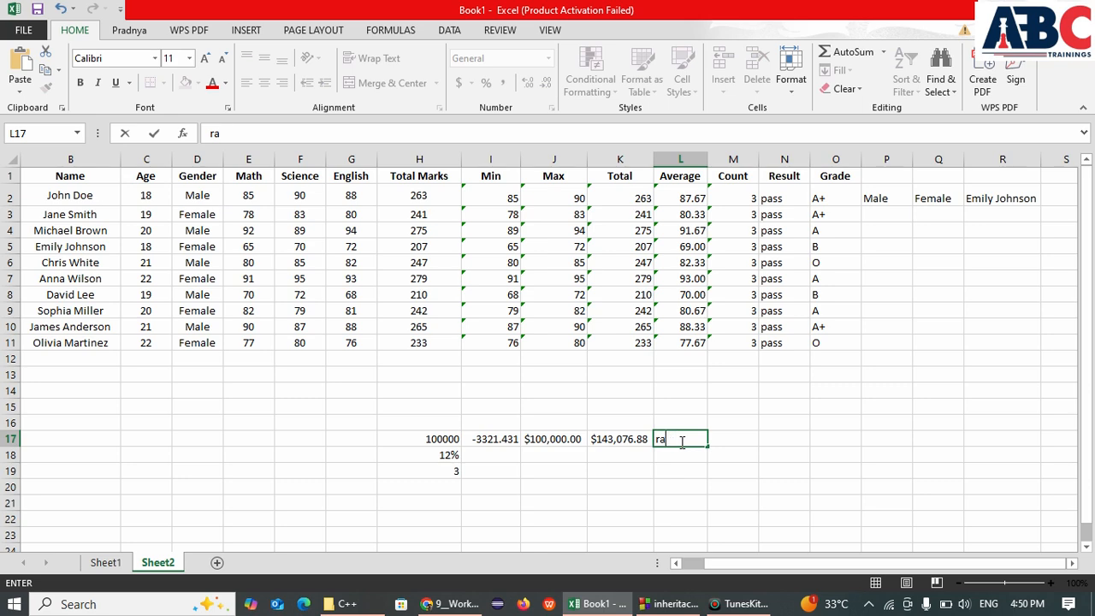
type("=rate")
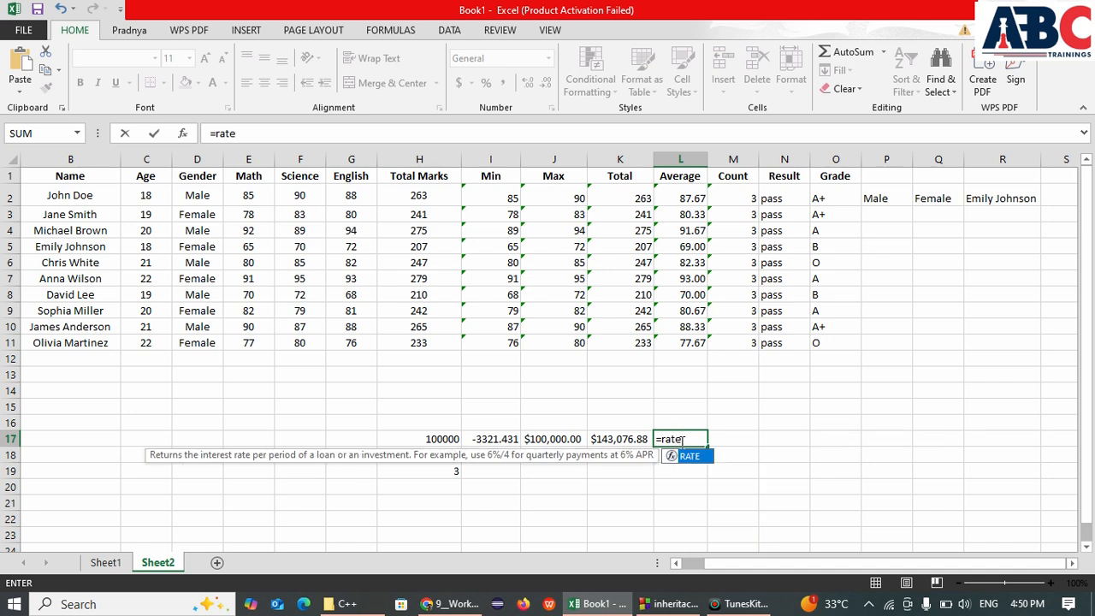
key("Tab")
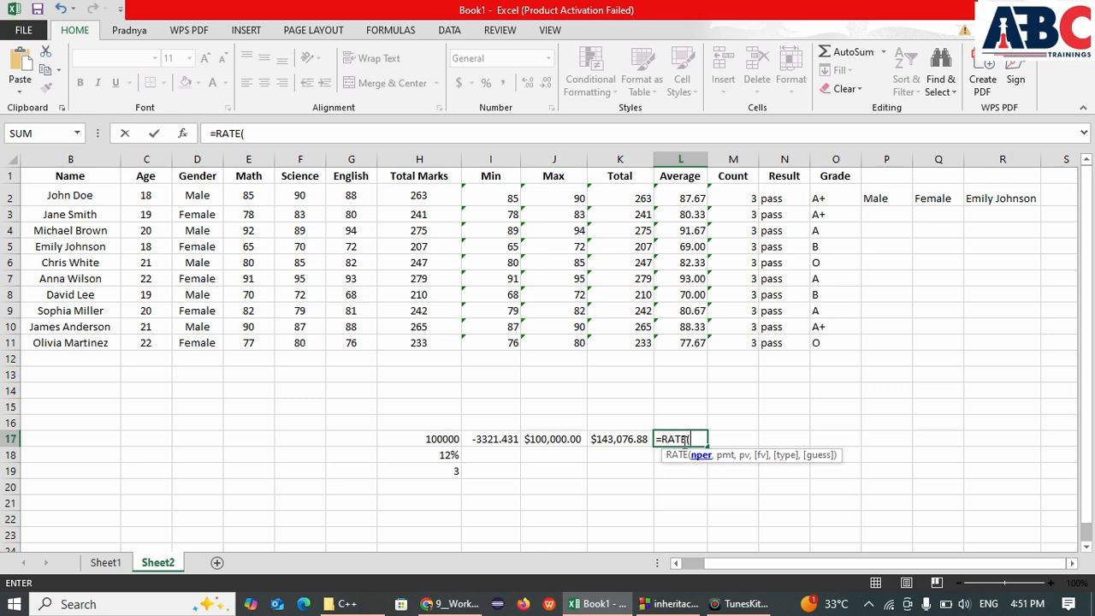
left_click(444, 469)
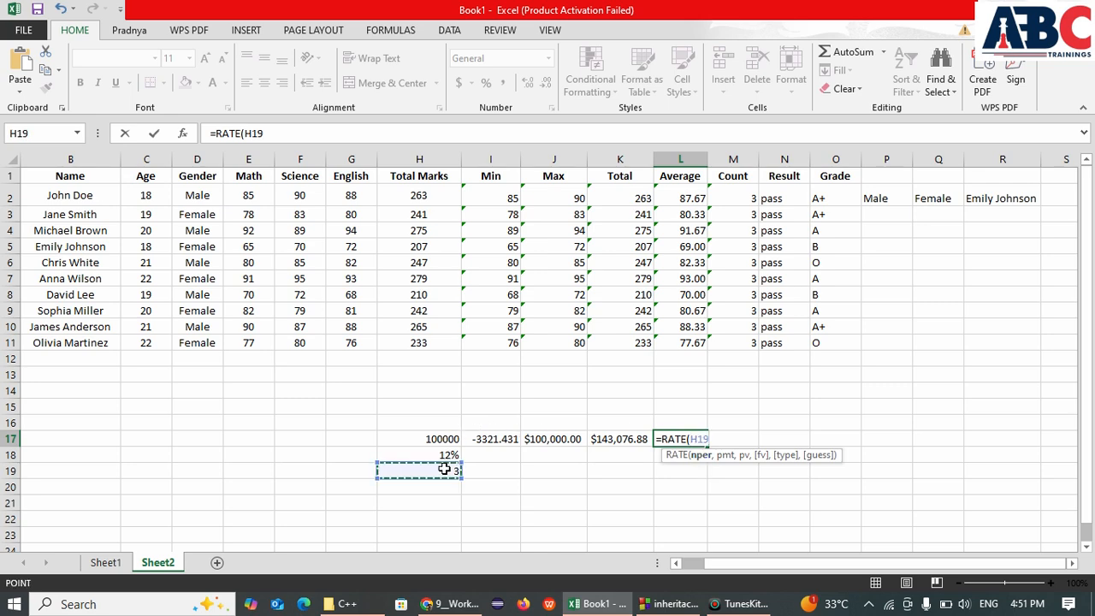
type("/12,")
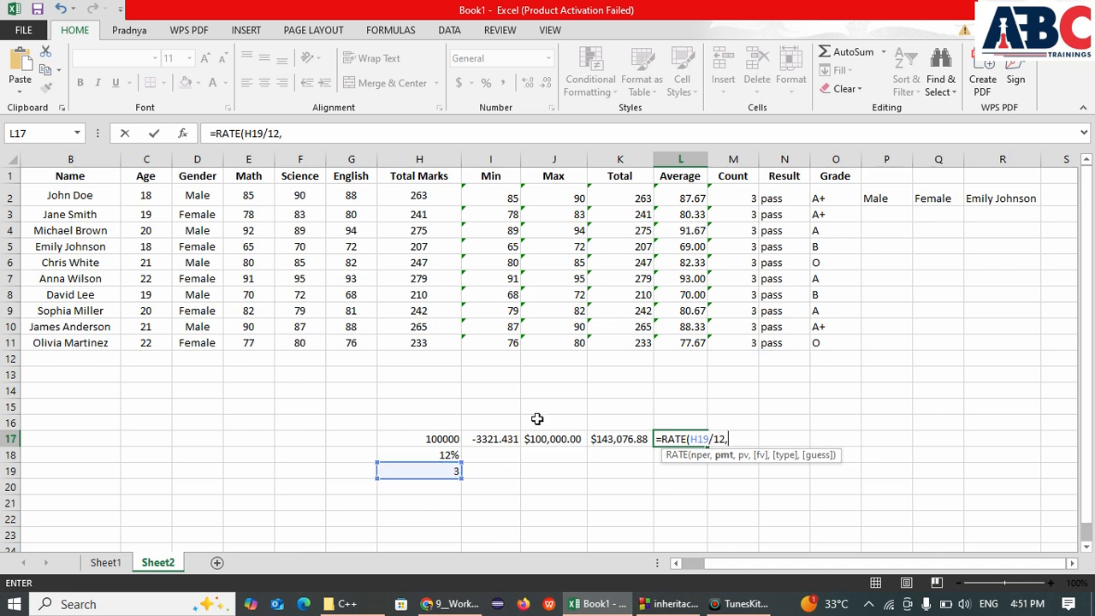
left_click(483, 440)
type(",")
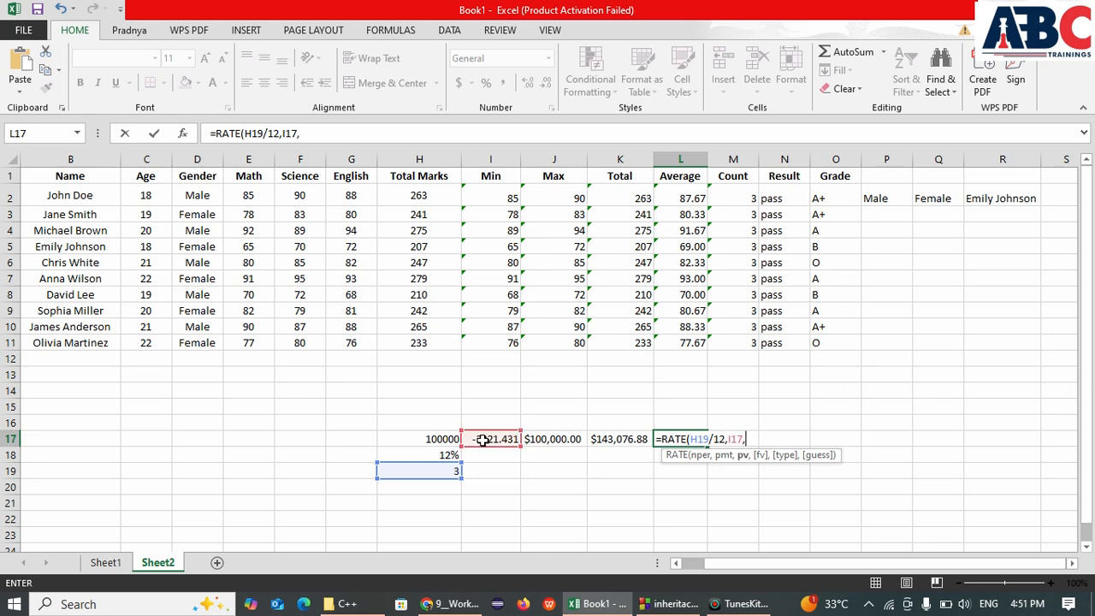
left_click(436, 439)
type(",")
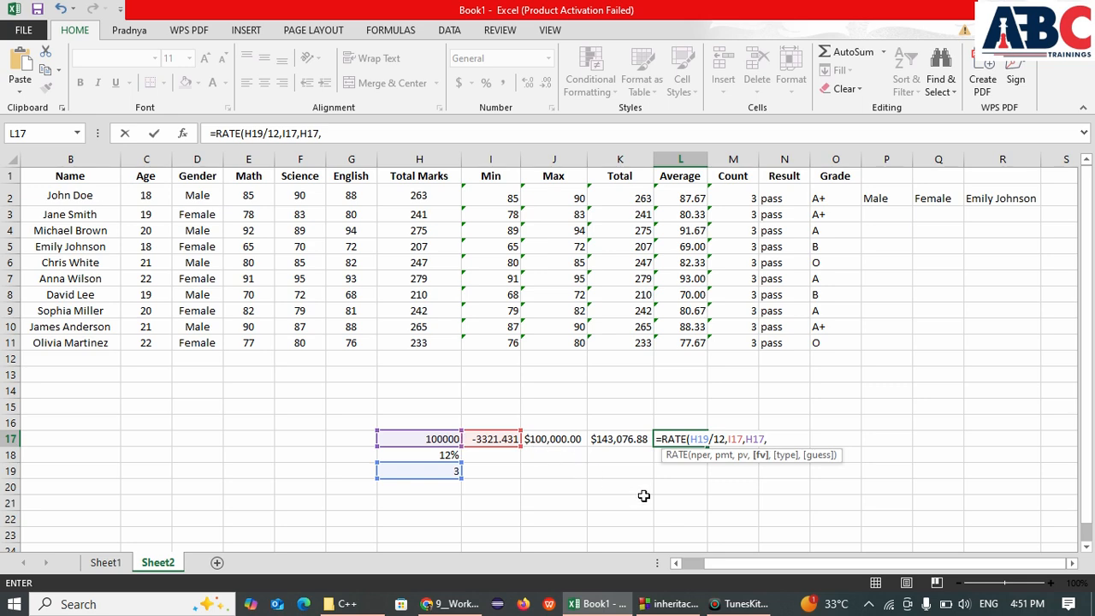
type(",")
key("Down")
key("Up")
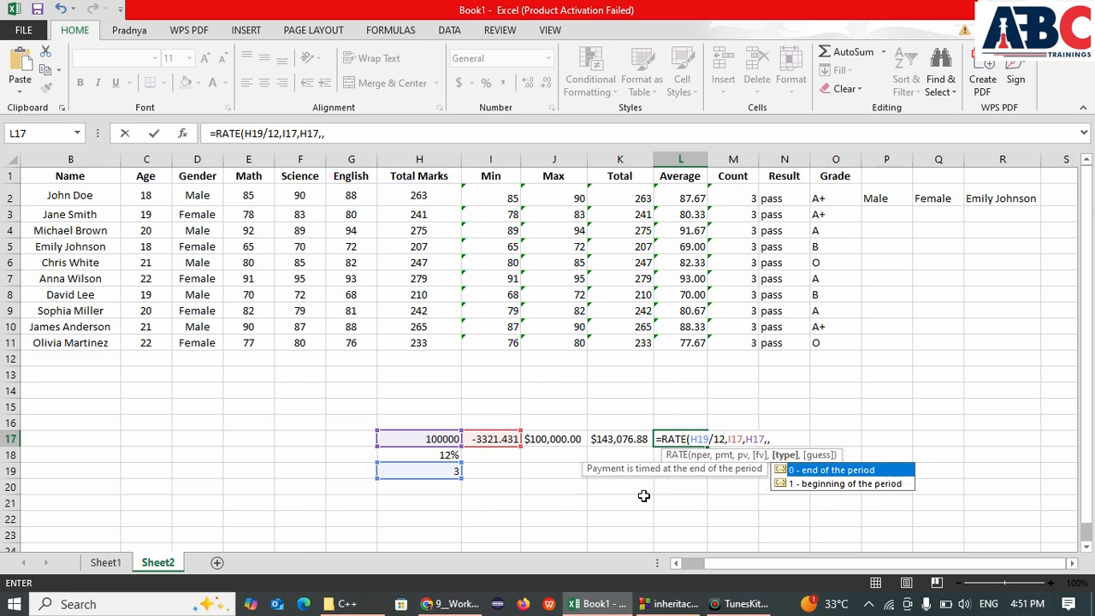
key("Tab")
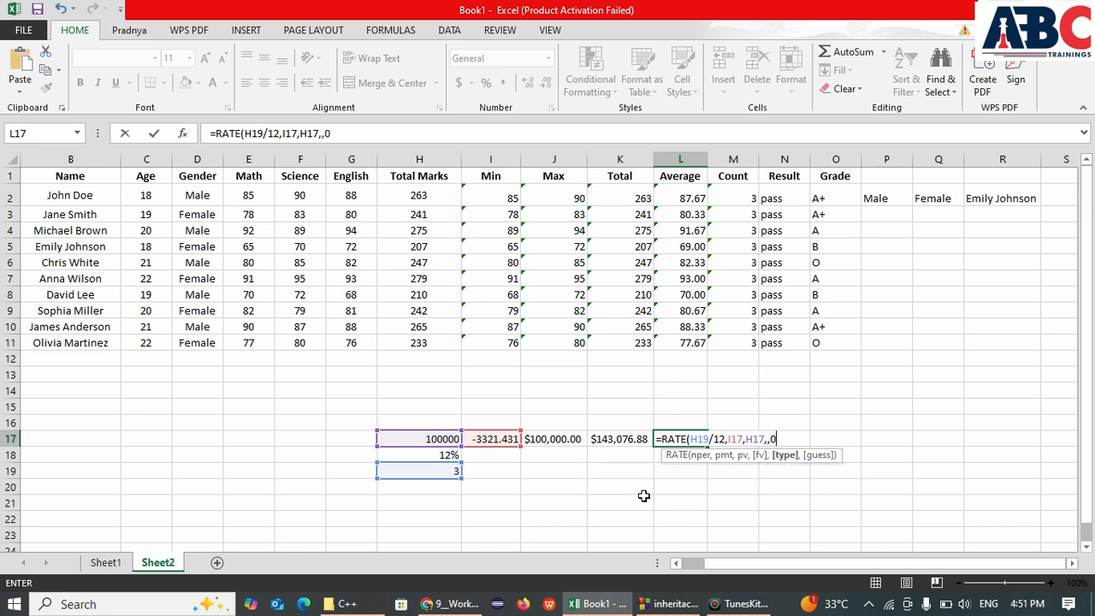
key("Tab")
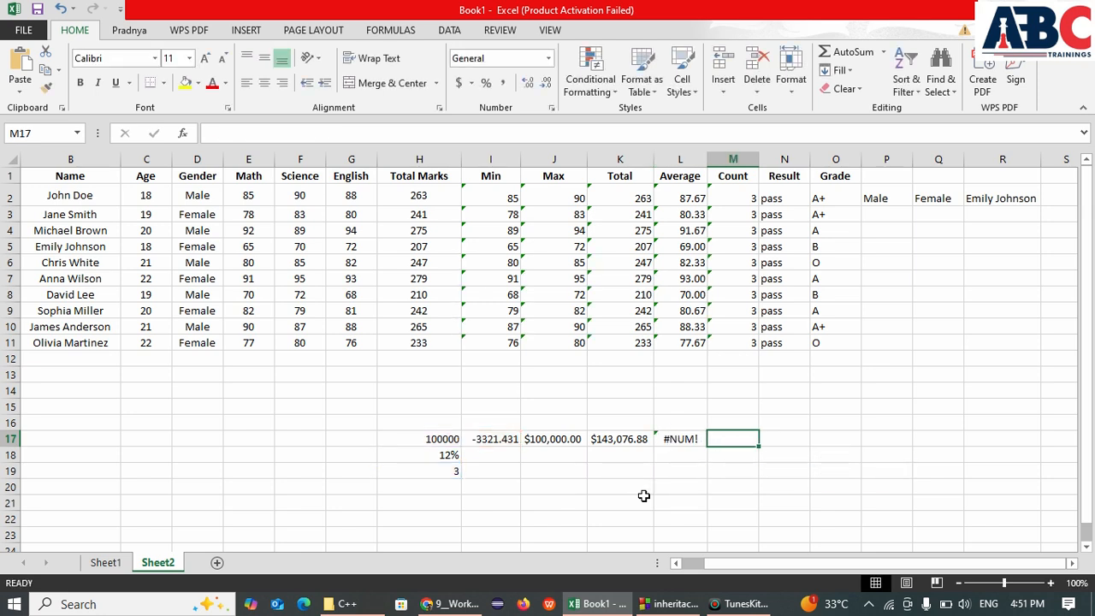
Correct the RATE formula in L17 and multiply its result by 12 to return the annual interest rate
double_click(676, 439)
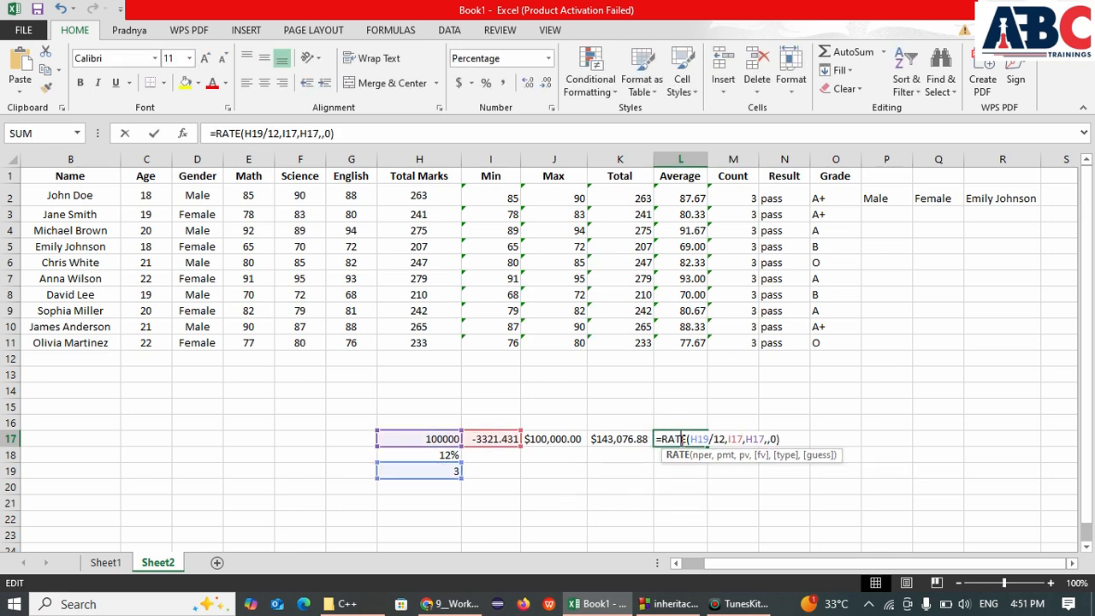
left_click(785, 443)
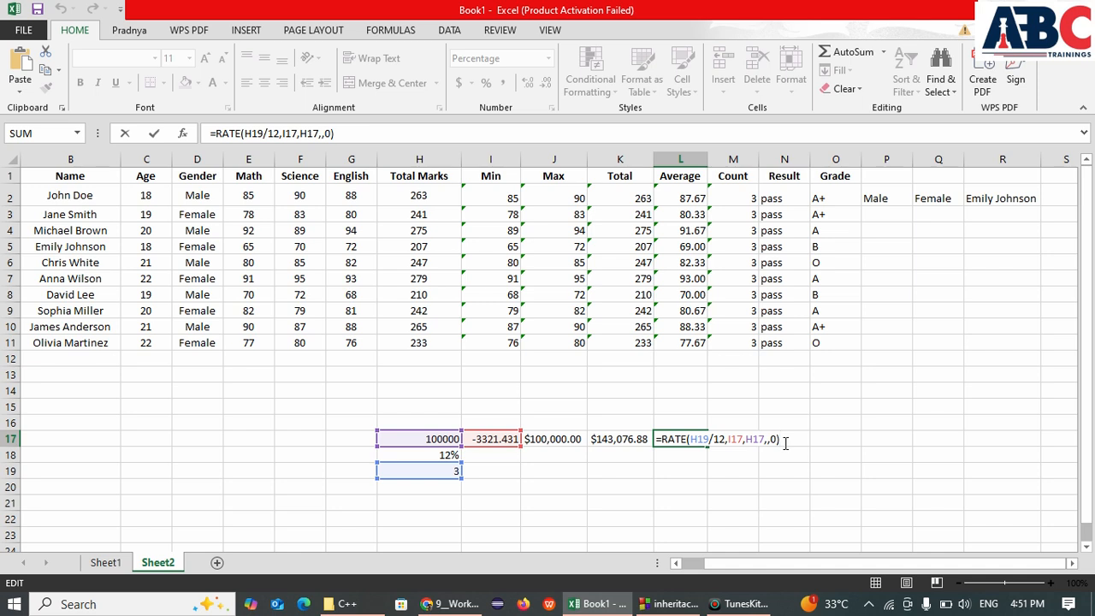
type("*12")
key("Tab")
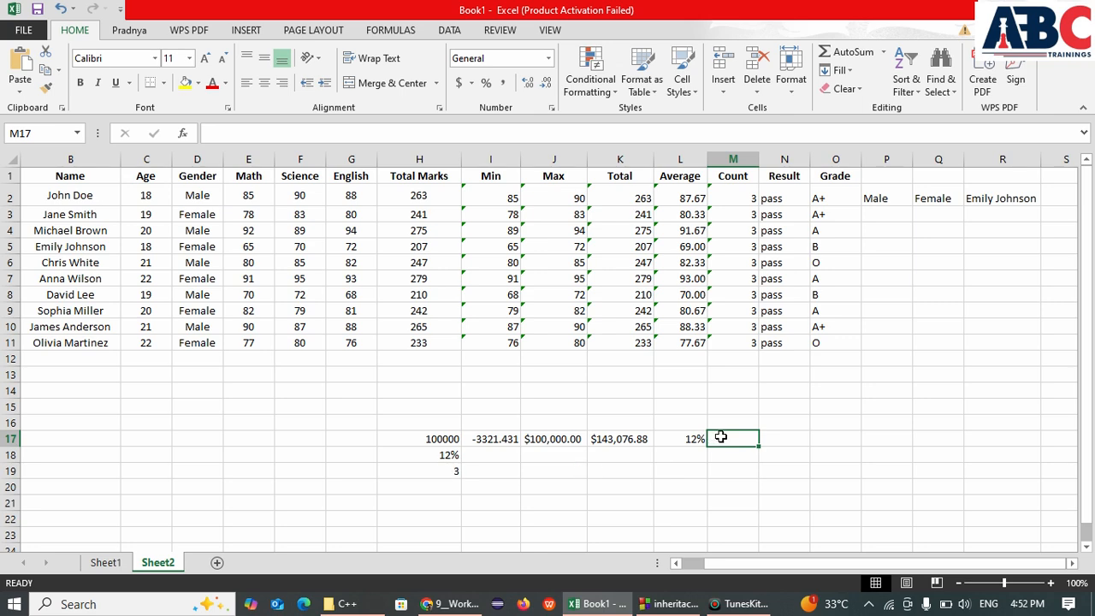
Enter =NPER(H18*12,I17,H17,,0) in M17 to calculate the number of periods, with payments timed at the end of the period
type("=np")
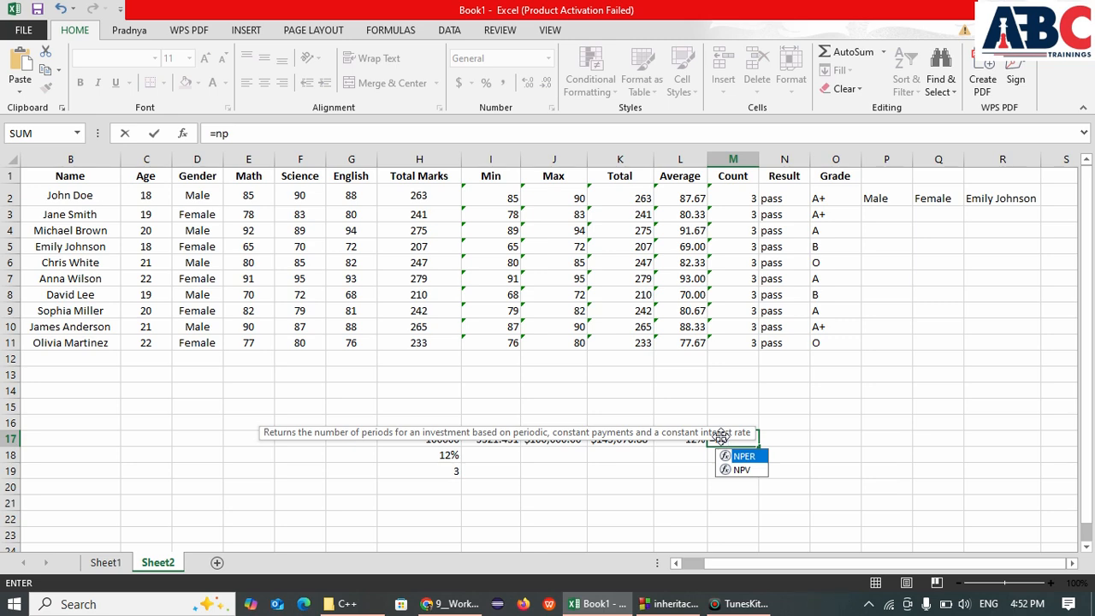
key("Tab")
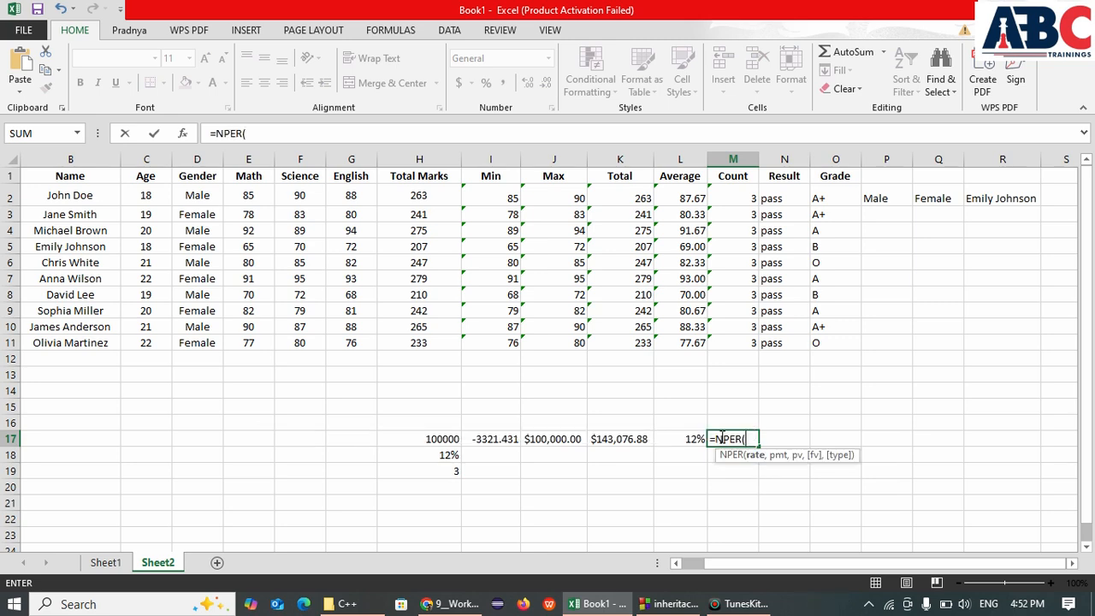
left_click(448, 457)
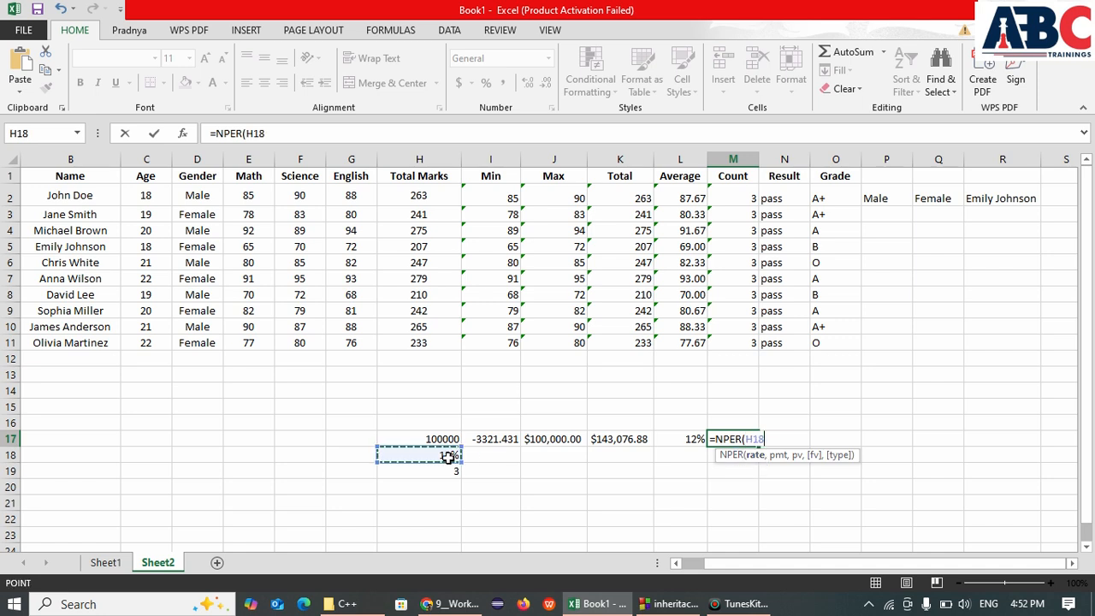
type("*12")
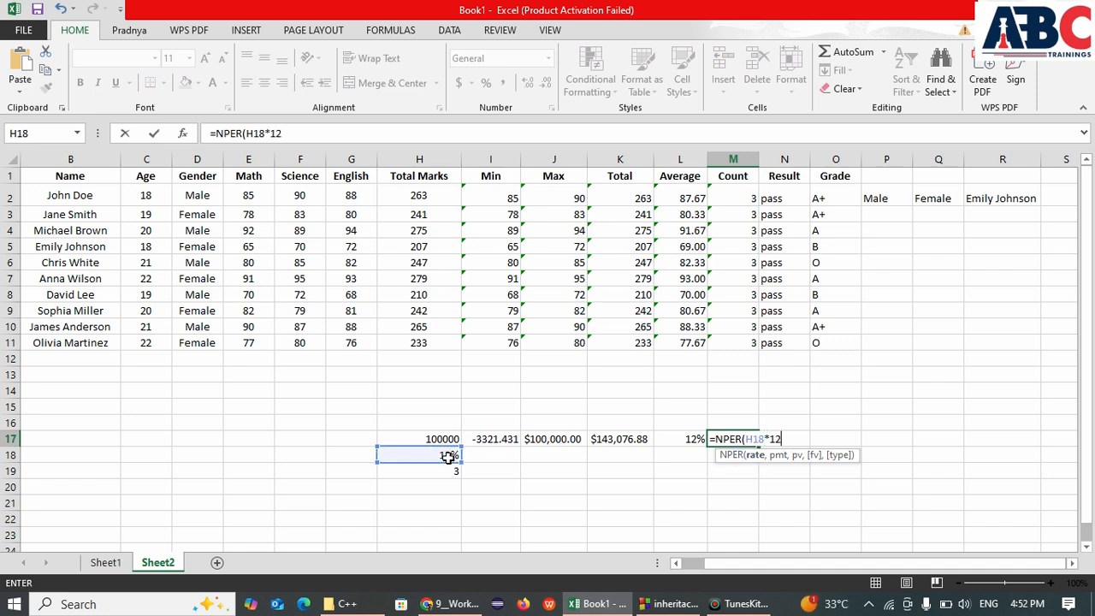
type(",")
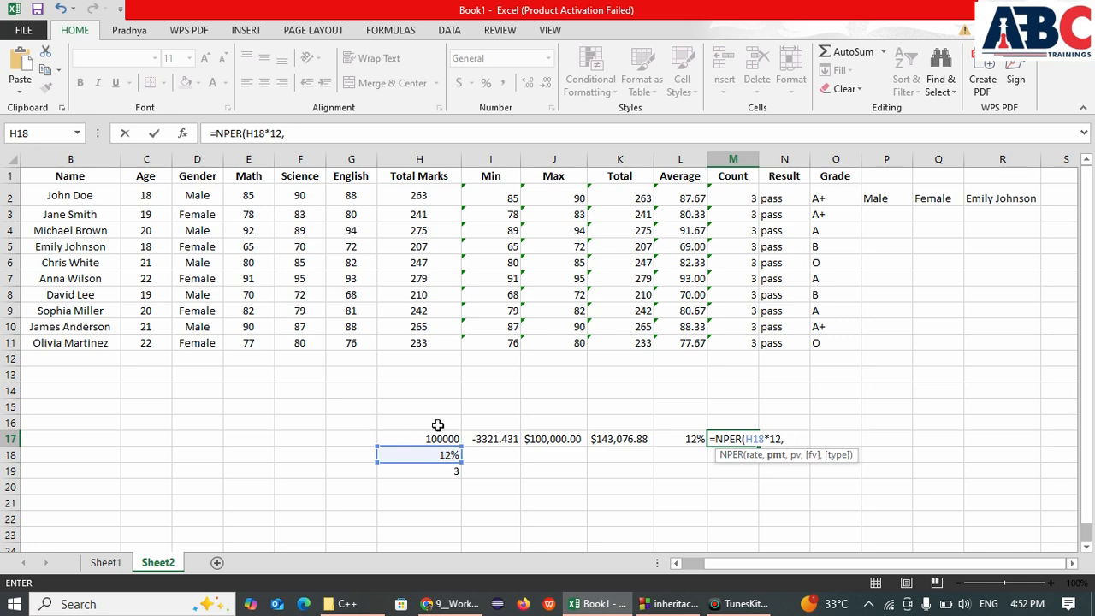
left_click(484, 439)
type(",")
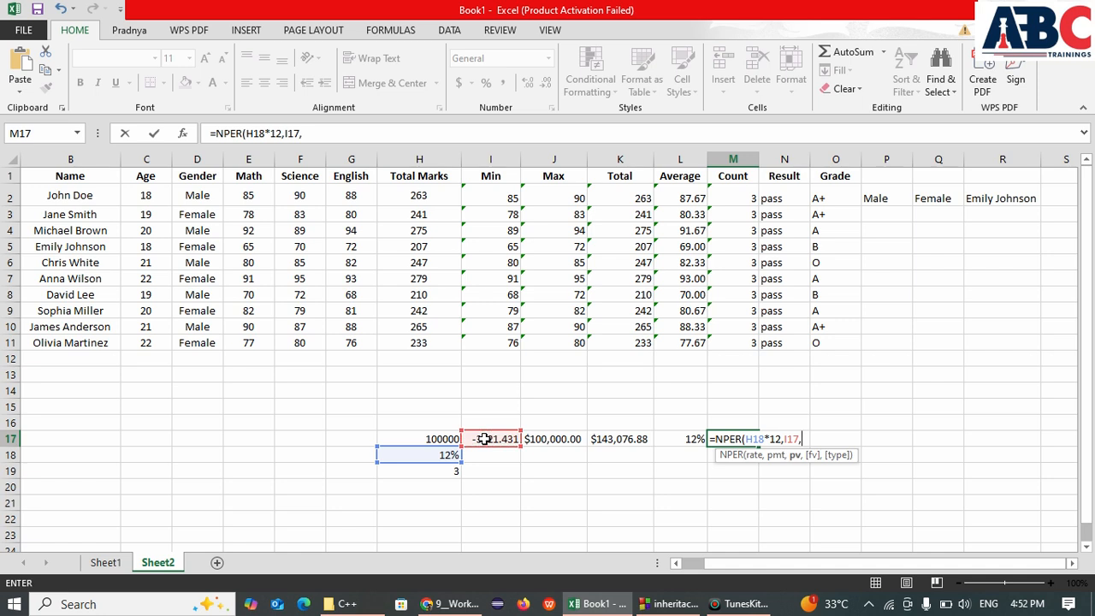
left_click(443, 437)
type(",")
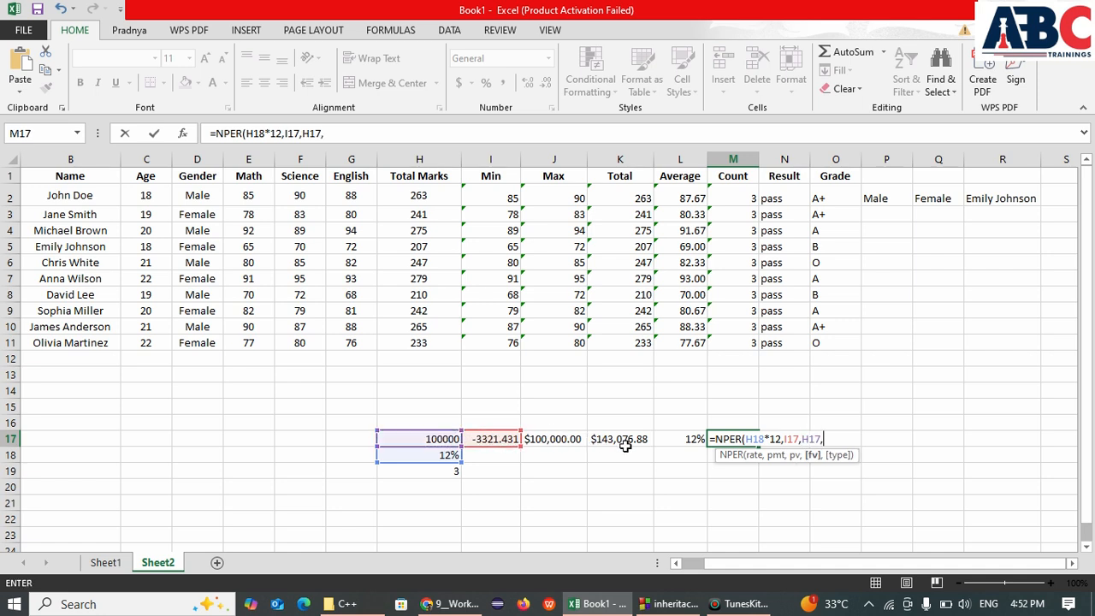
type(",")
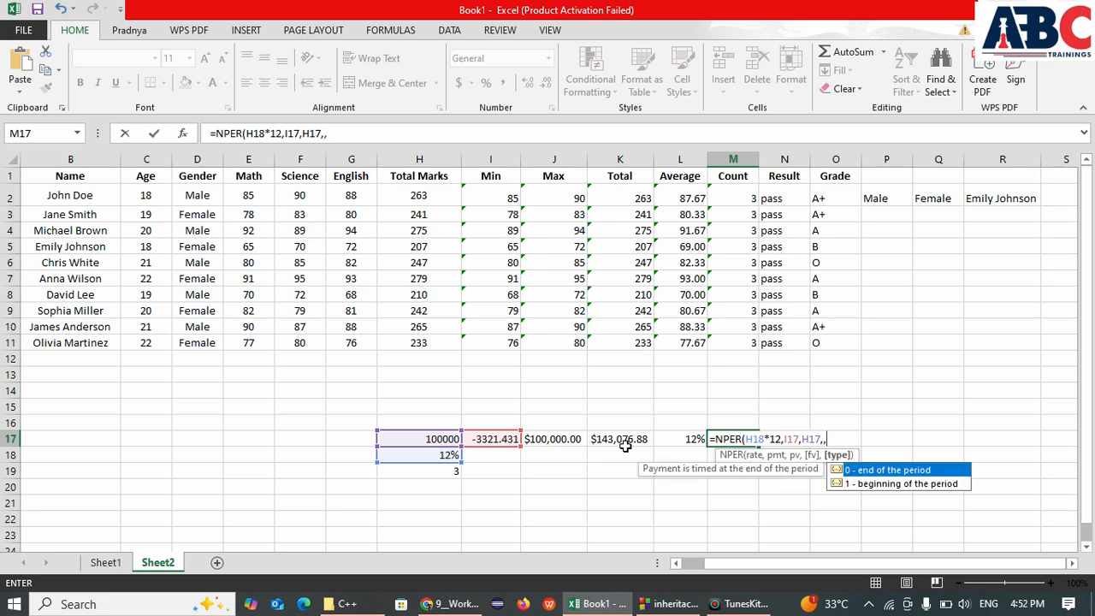
type("0")
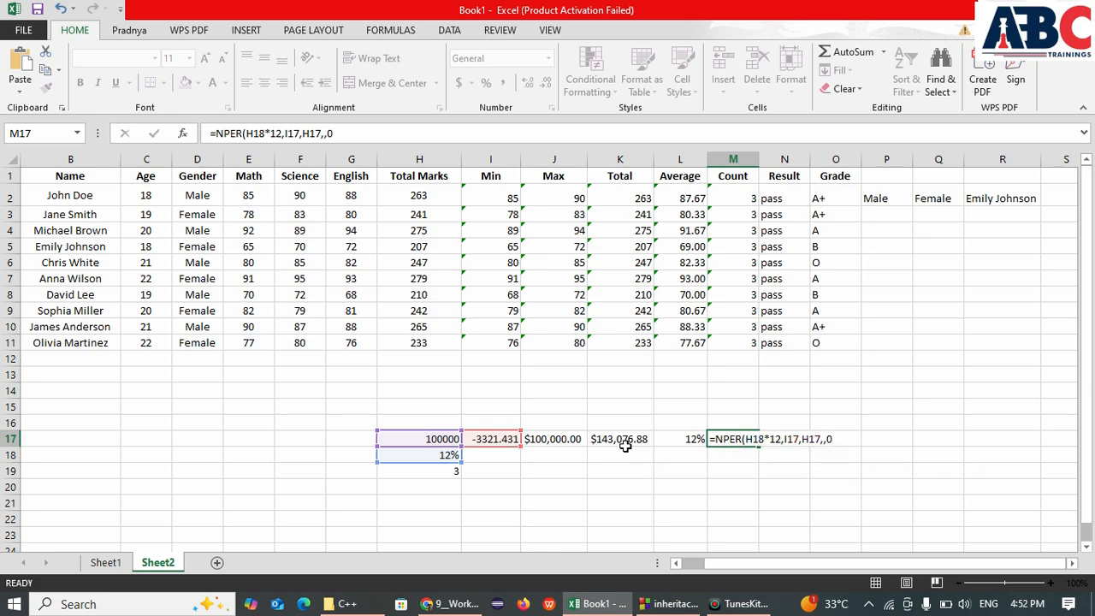
key("Tab")
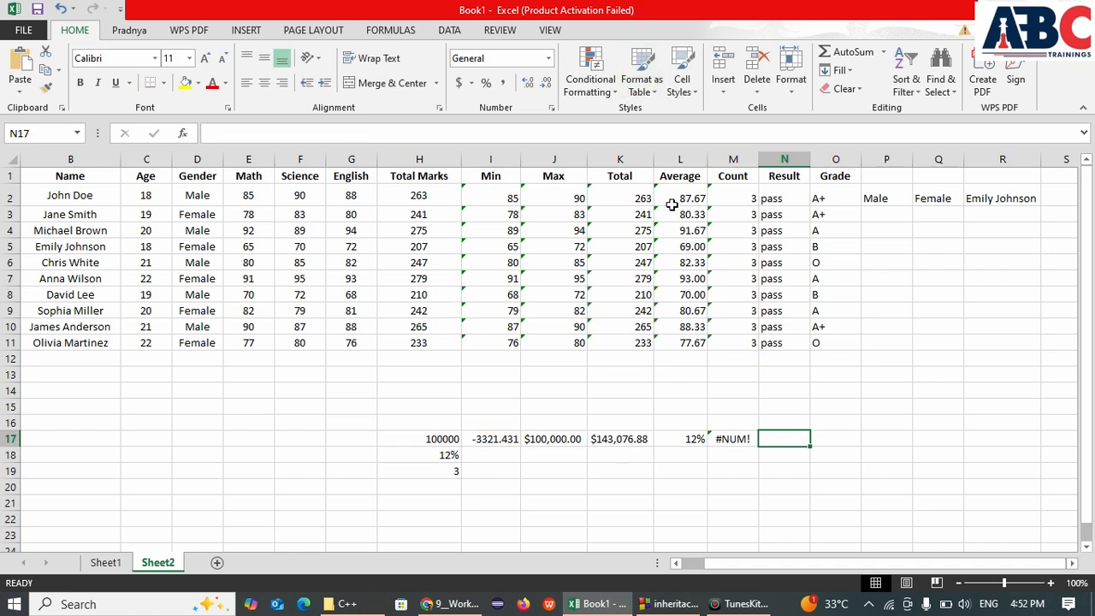
Correct the NPER formula in M17 so it returns the loan's number of payment periods
double_click(743, 438)
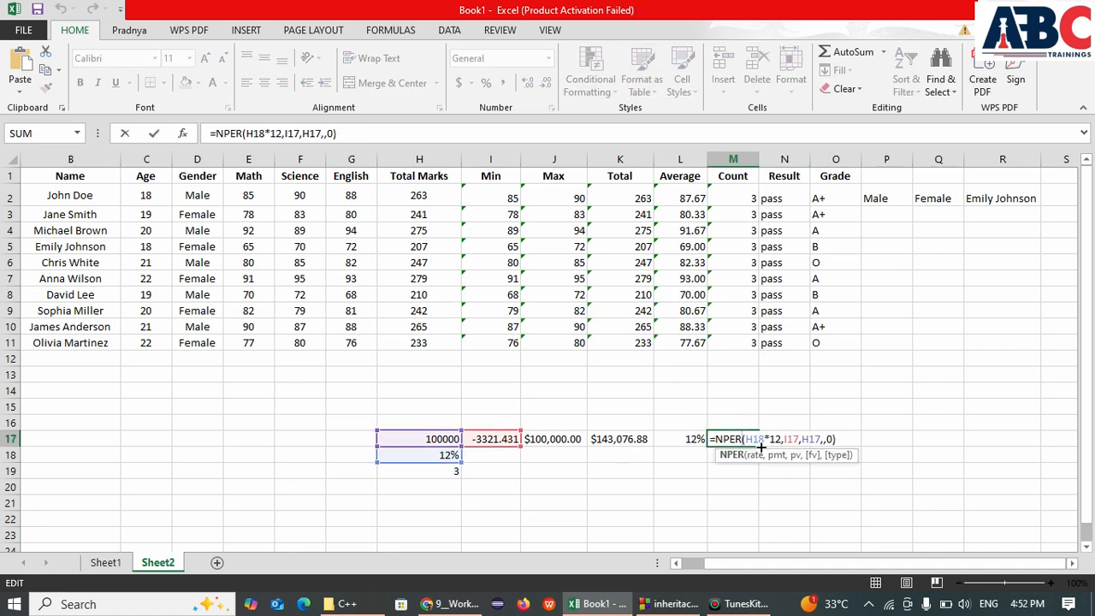
left_click(841, 438)
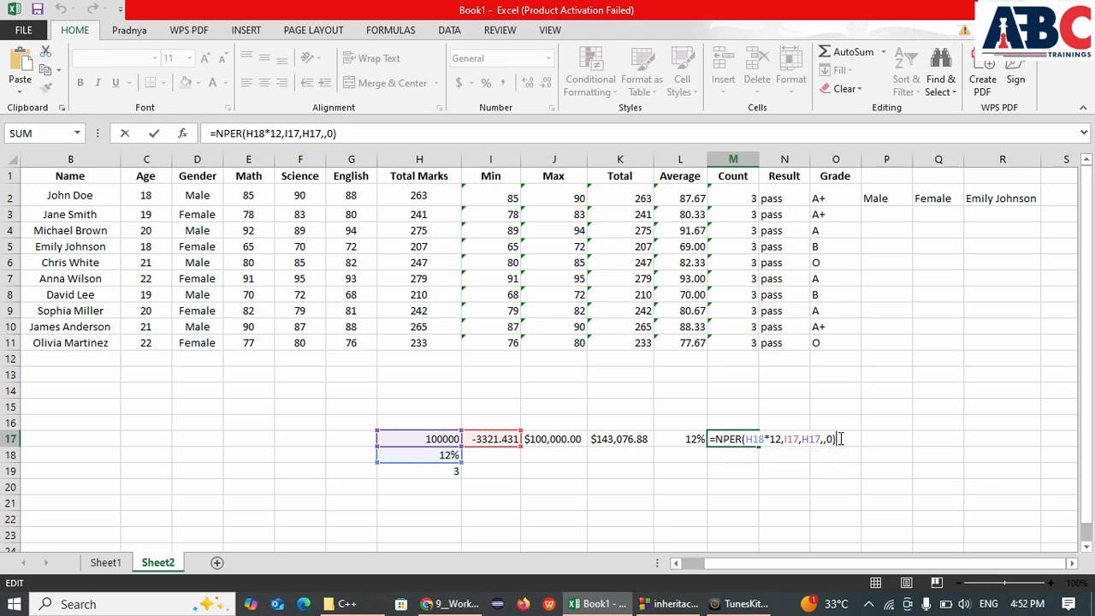
type("*12")
key("Tab")
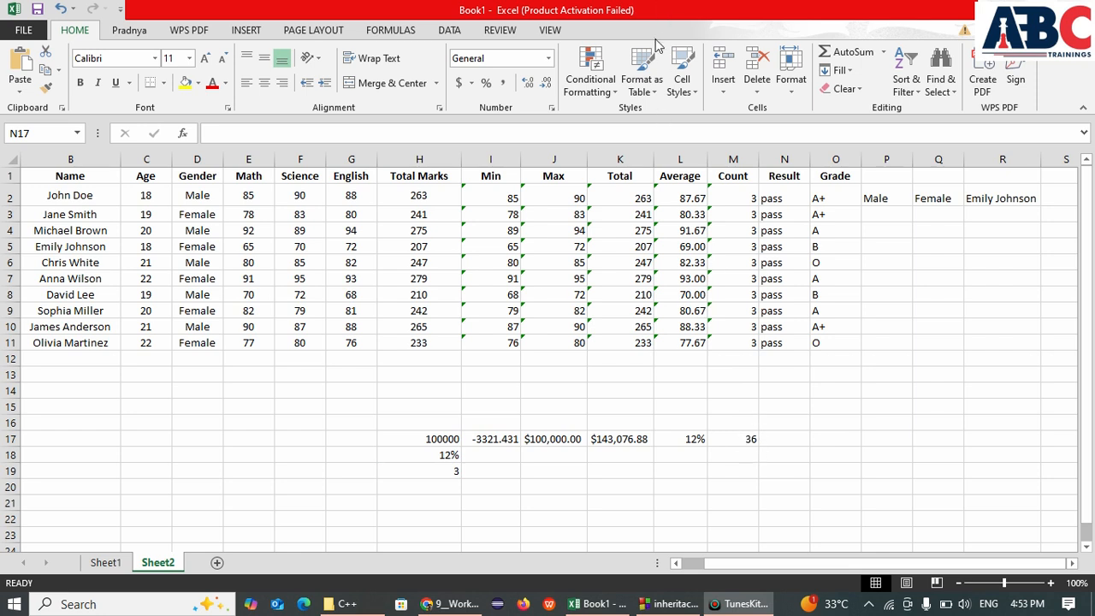
Switch to the functions PDF in Chrome and review the AVERAGE, MEDIAN, MODE and STDEV descriptions and syntax
key("alt+Tab")
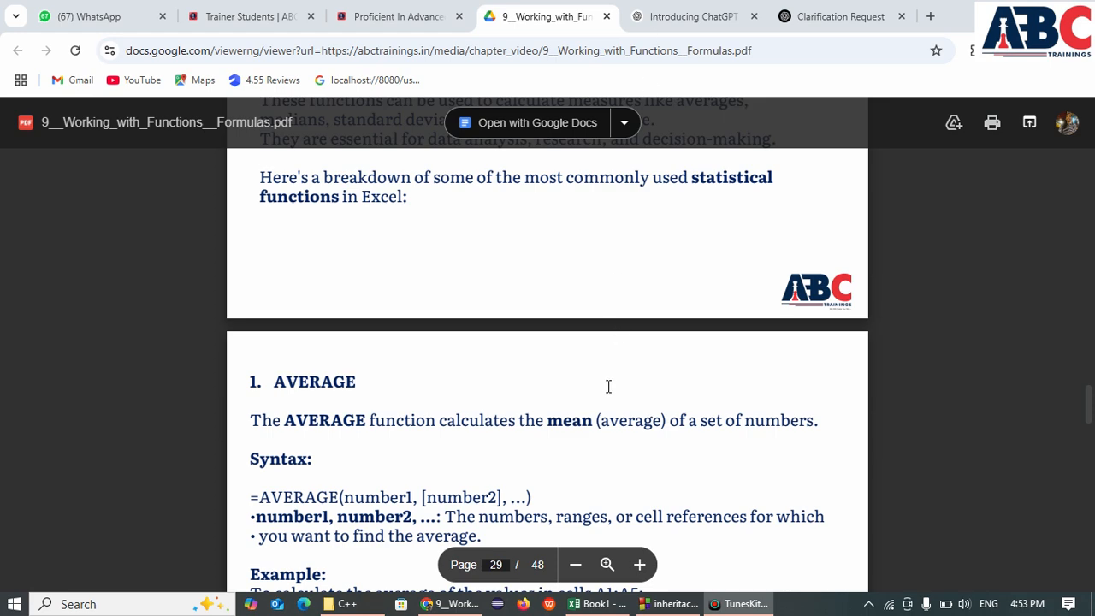
scroll(608, 385, "down", 4)
scroll(608, 387, "down", 3)
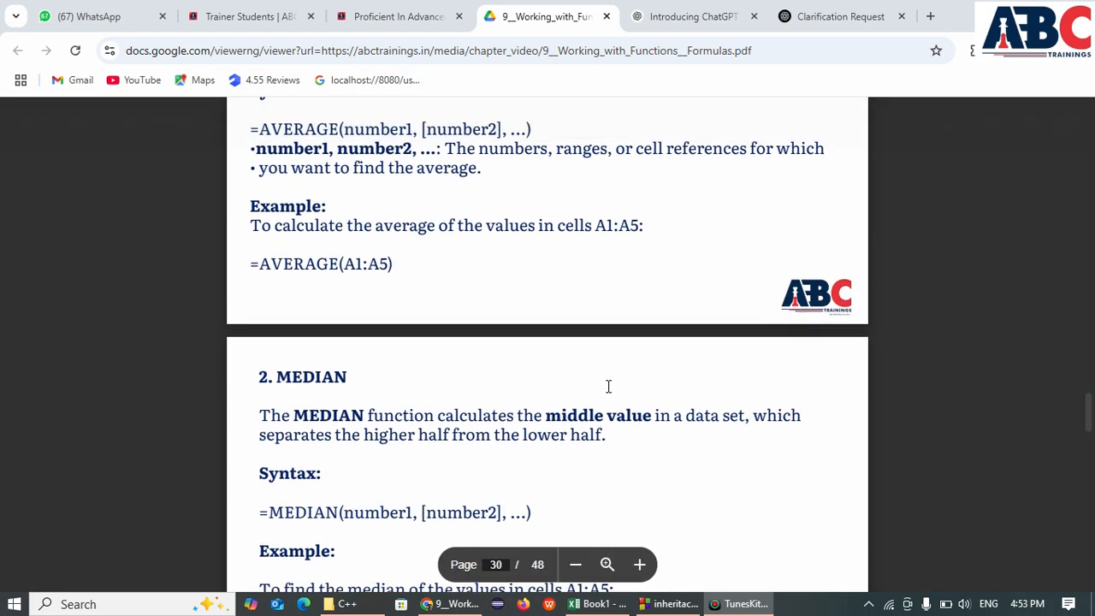
scroll(608, 386, "down", 7)
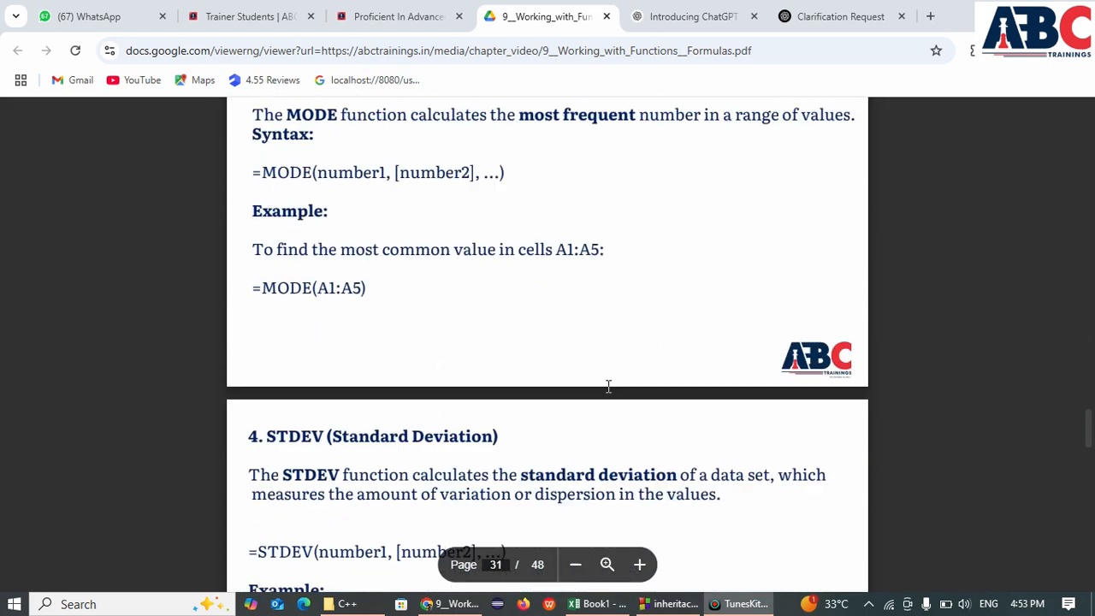
scroll(608, 386, "up", 2)
scroll(608, 387, "down", 3)
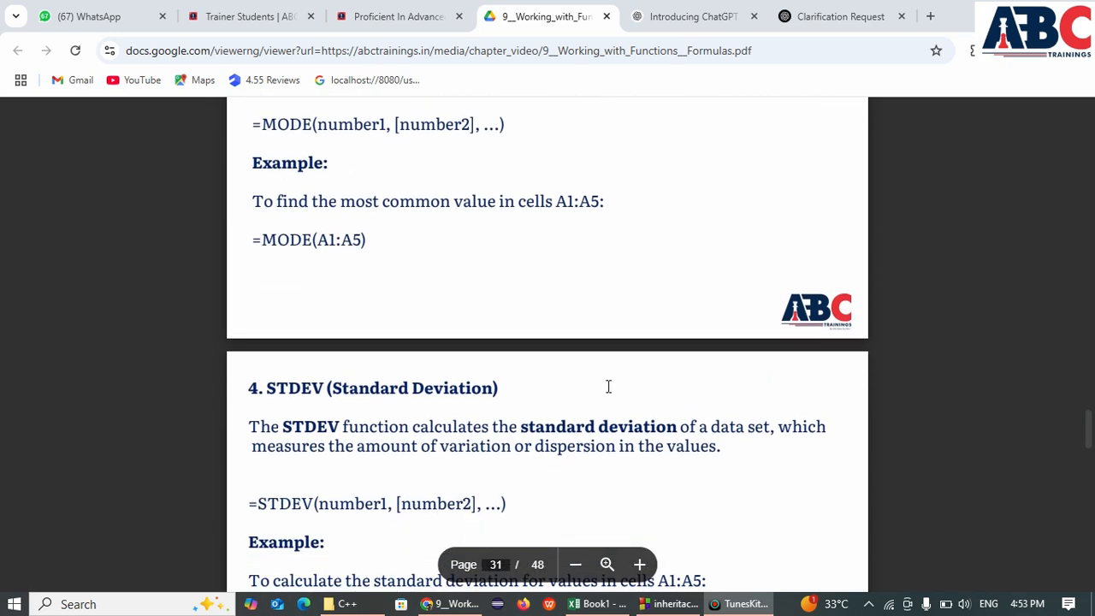
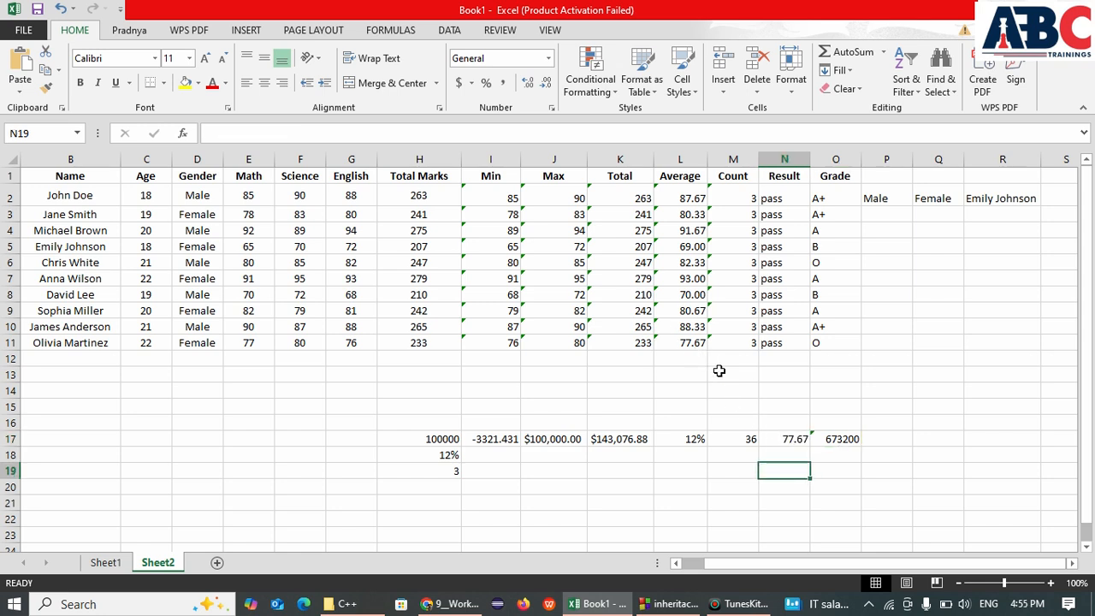
Change the ROUND formula in N17 to round the average in L11 to 1 decimal place
left_click(795, 441)
double_click(795, 441)
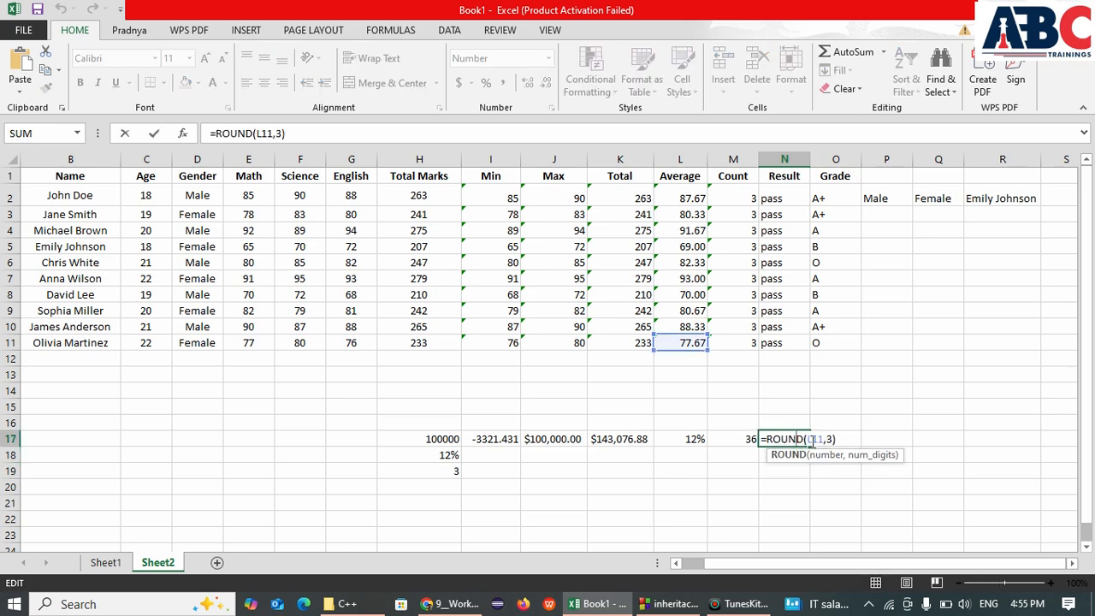
key("BackSpace")
type("1")
left_click(830, 441)
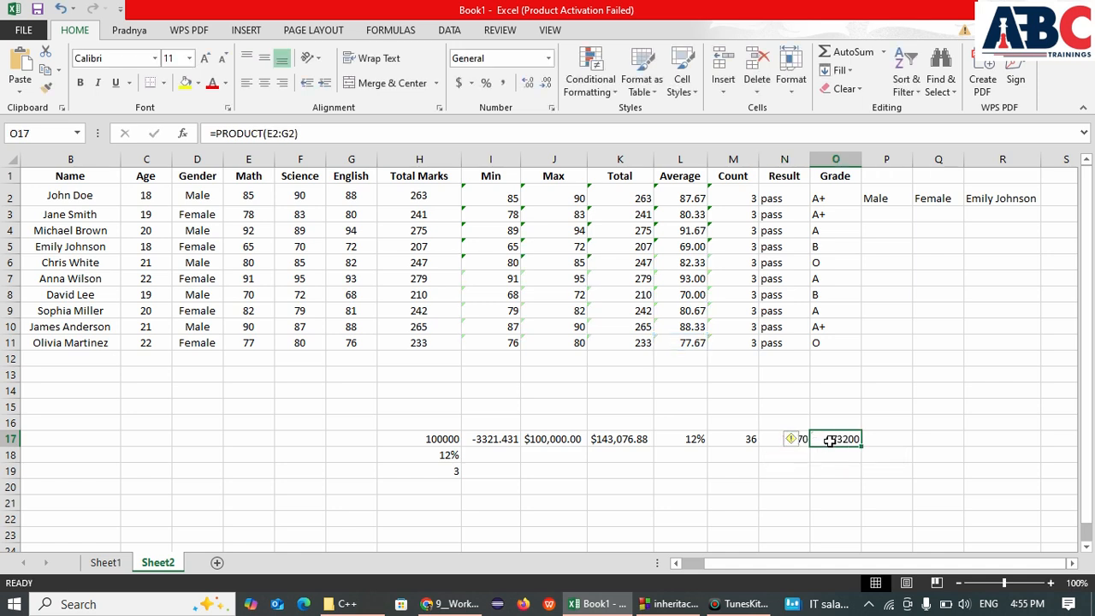
left_click(788, 484)
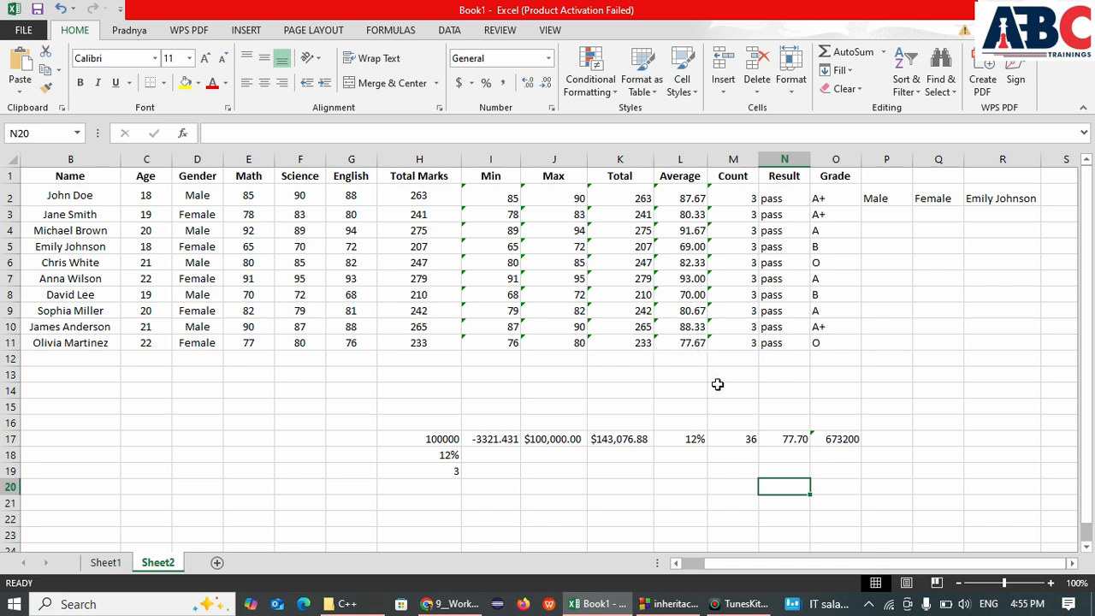
Switch to the functions PDF in Chrome and read the INT, MOD and ABS descriptions with their syntax and examples
key("alt+Tab")
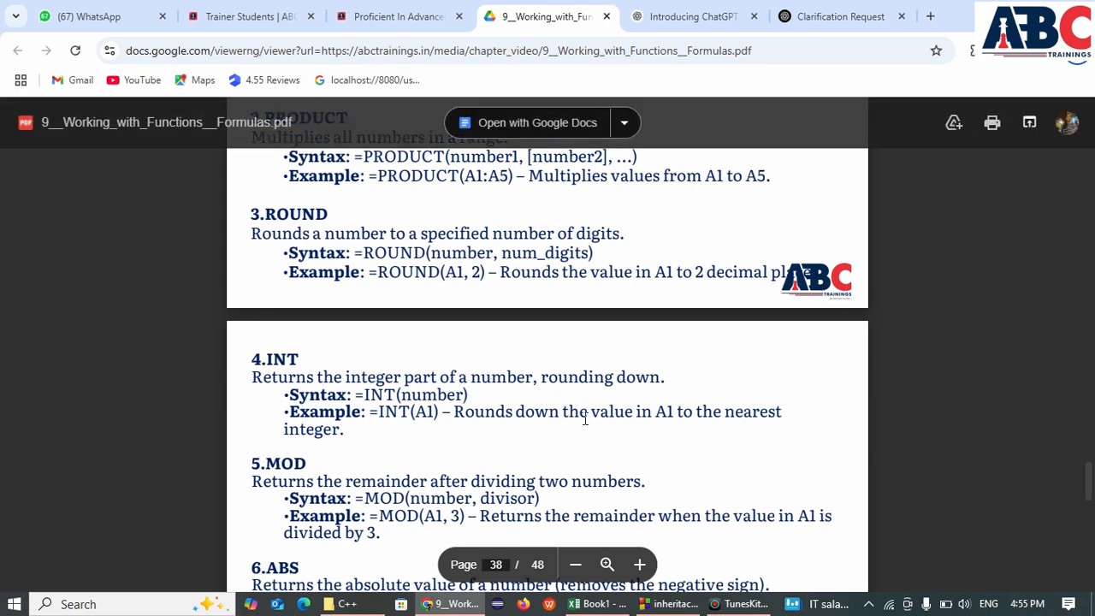
scroll(585, 418, "down", 1)
scroll(585, 419, "down", 2)
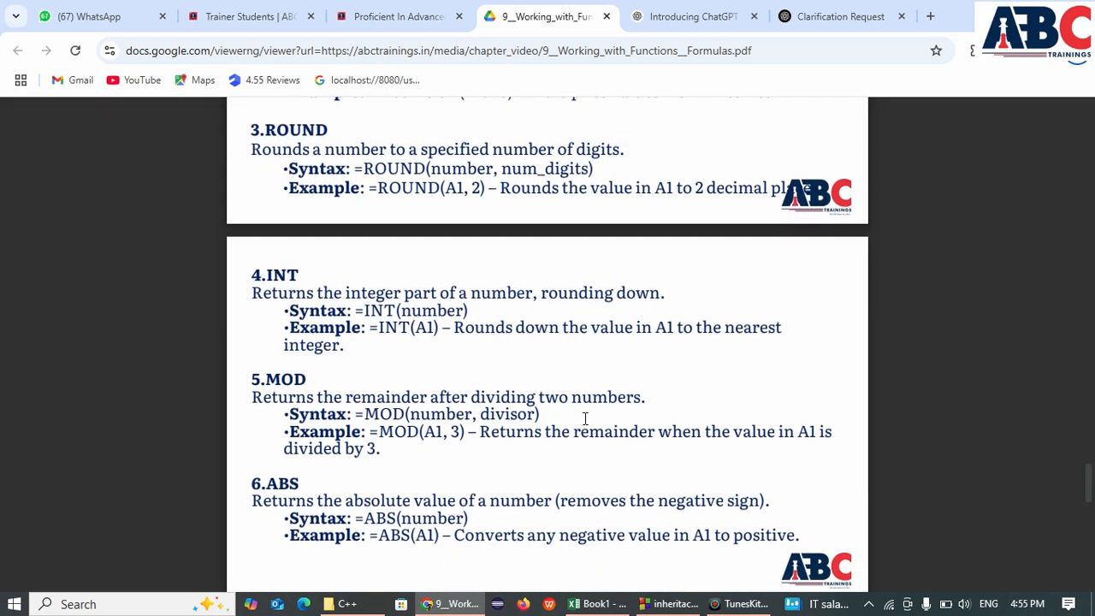
scroll(585, 419, "down", 1)
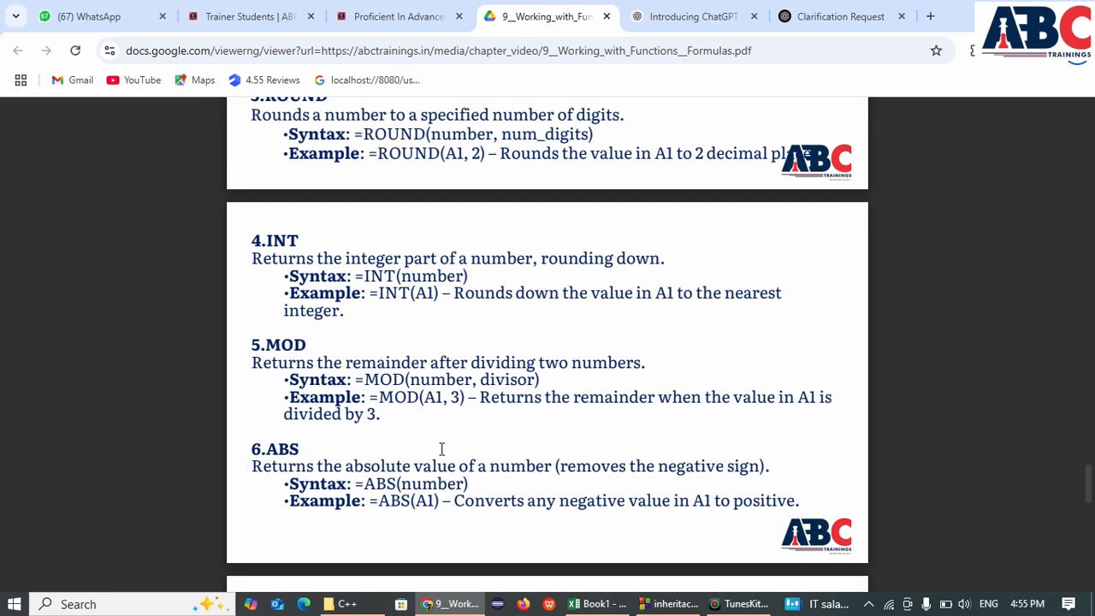
scroll(441, 448, "down", 3)
scroll(441, 448, "up", 1)
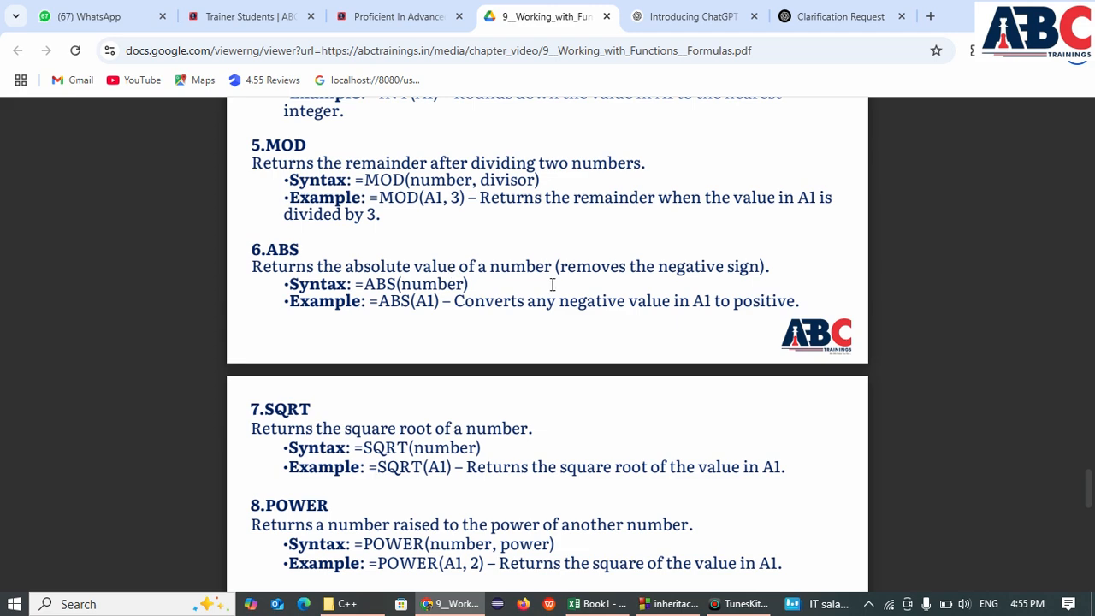
Switch back to Excel and enter =ABS(I17) in I18 to get the payment amount without its negative sign
key("alt+Tab")
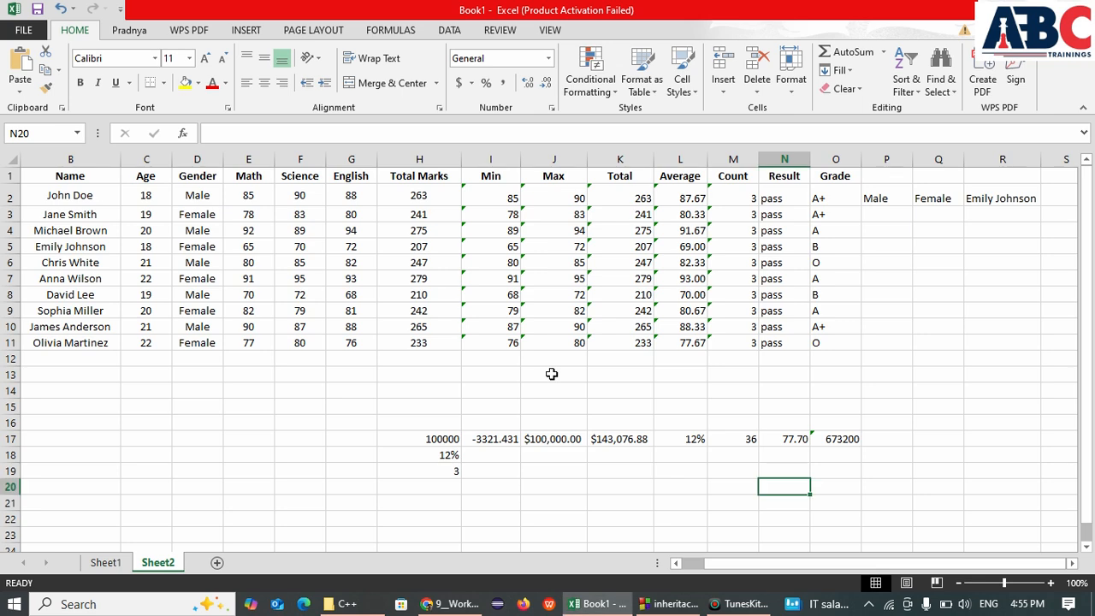
left_click(496, 455)
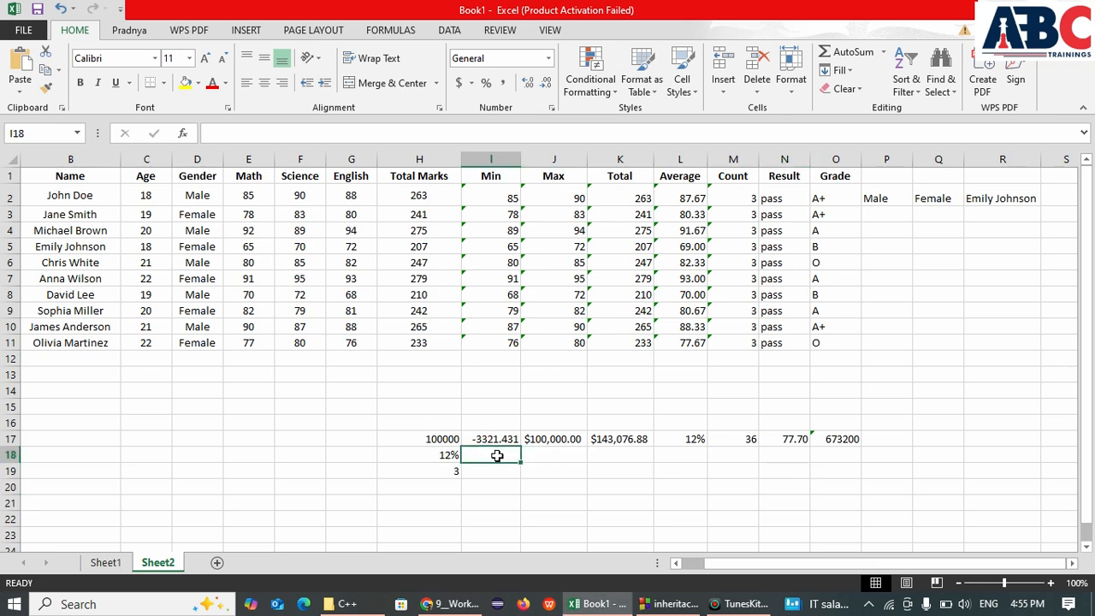
type("=ab")
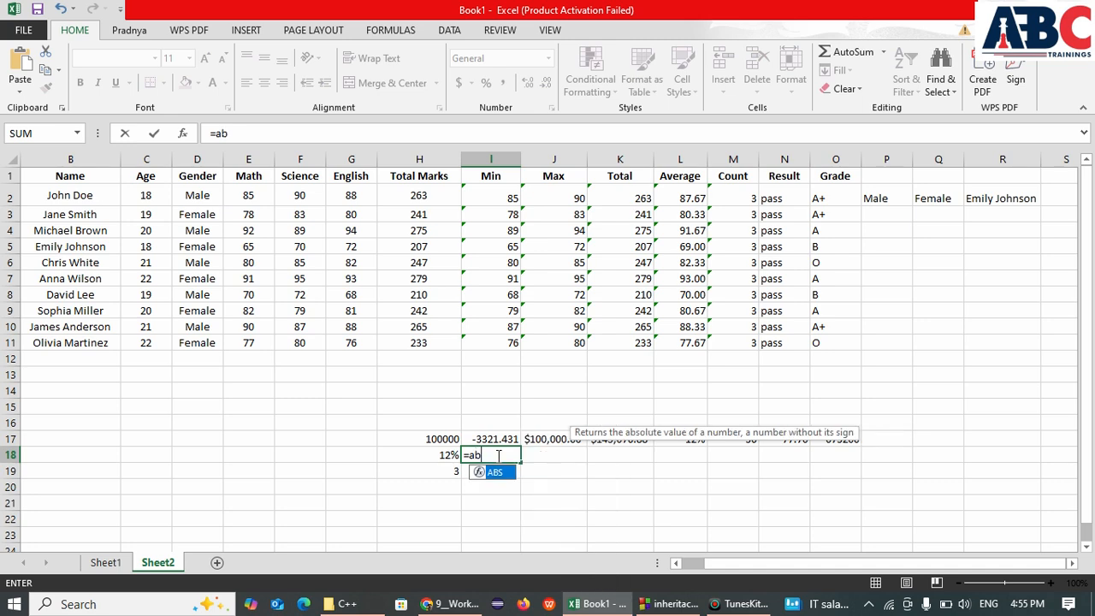
key("Tab")
left_click(494, 438)
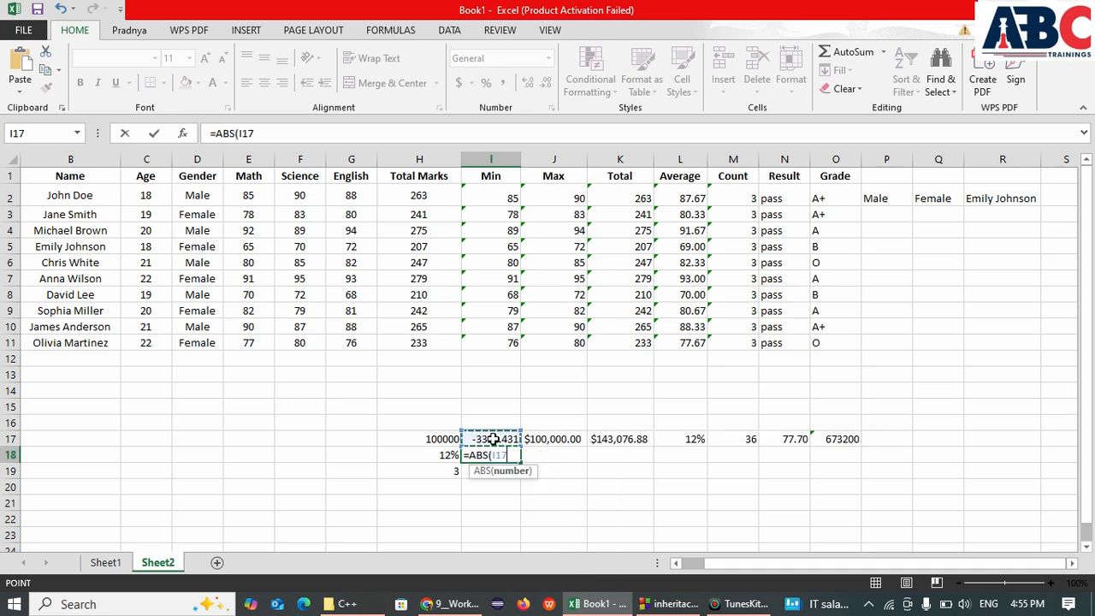
key("Tab")
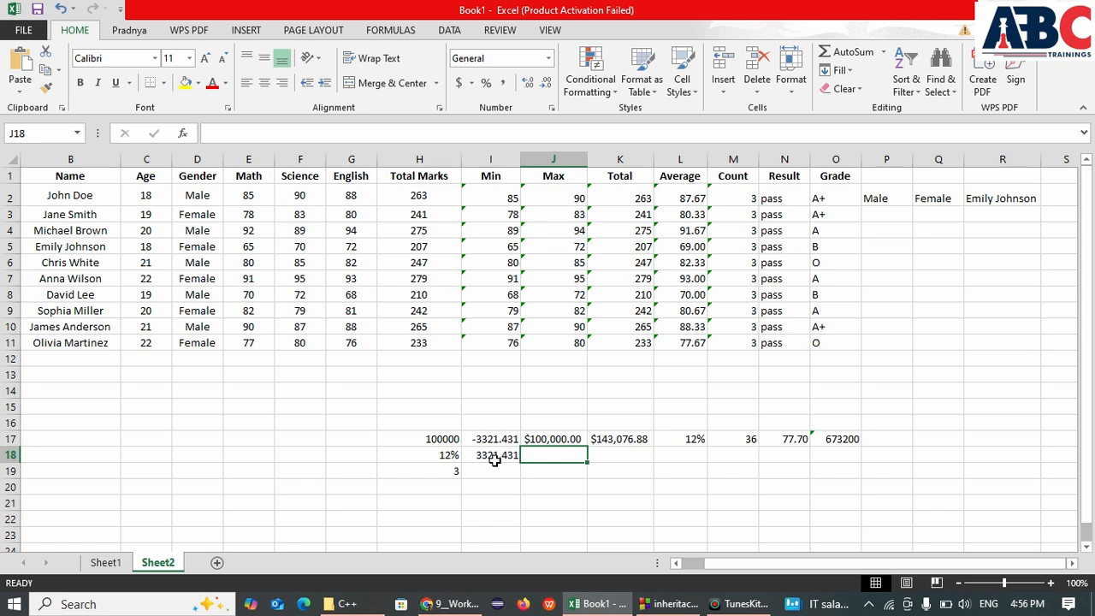
Switch to the functions PDF in Chrome and review the SQRT, POWER, FACT and trigonometric function descriptions
key("alt+Tab")
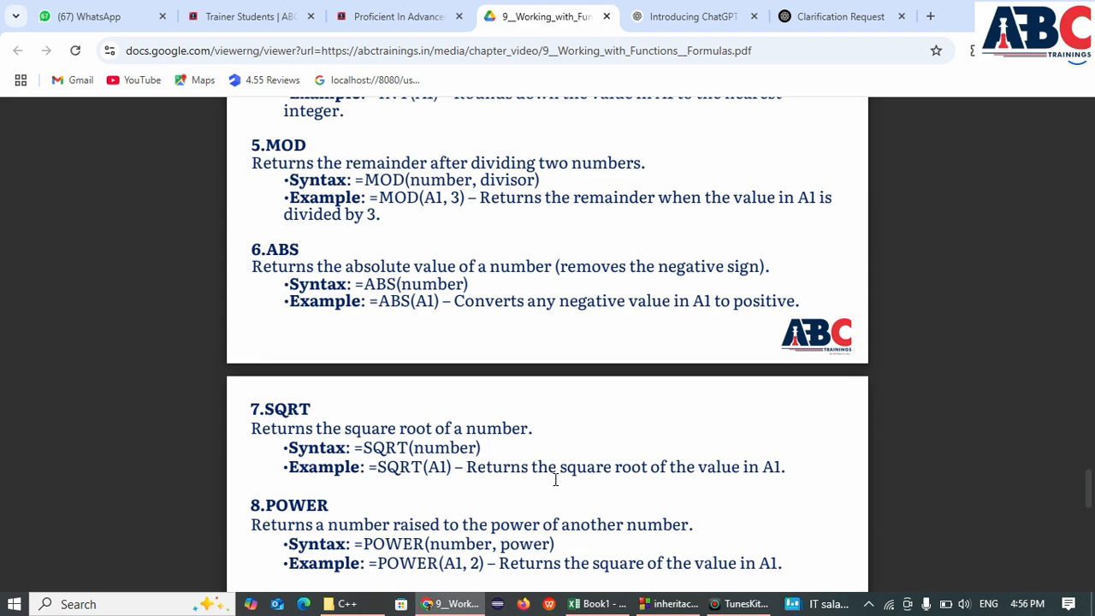
scroll(533, 435, "down", 3)
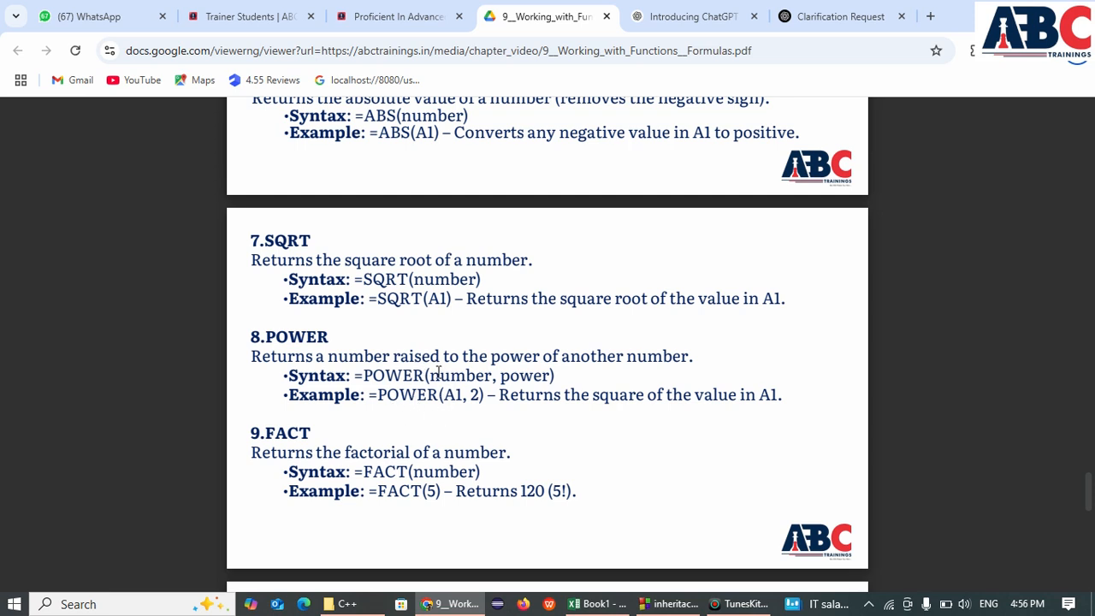
scroll(482, 428, "down", 2)
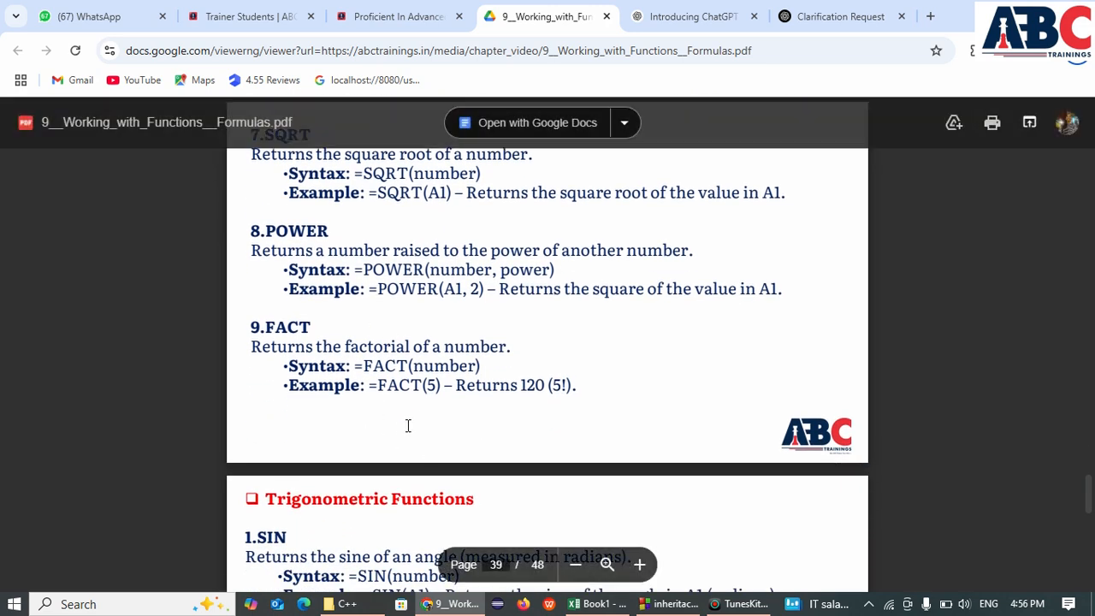
double_click(563, 386)
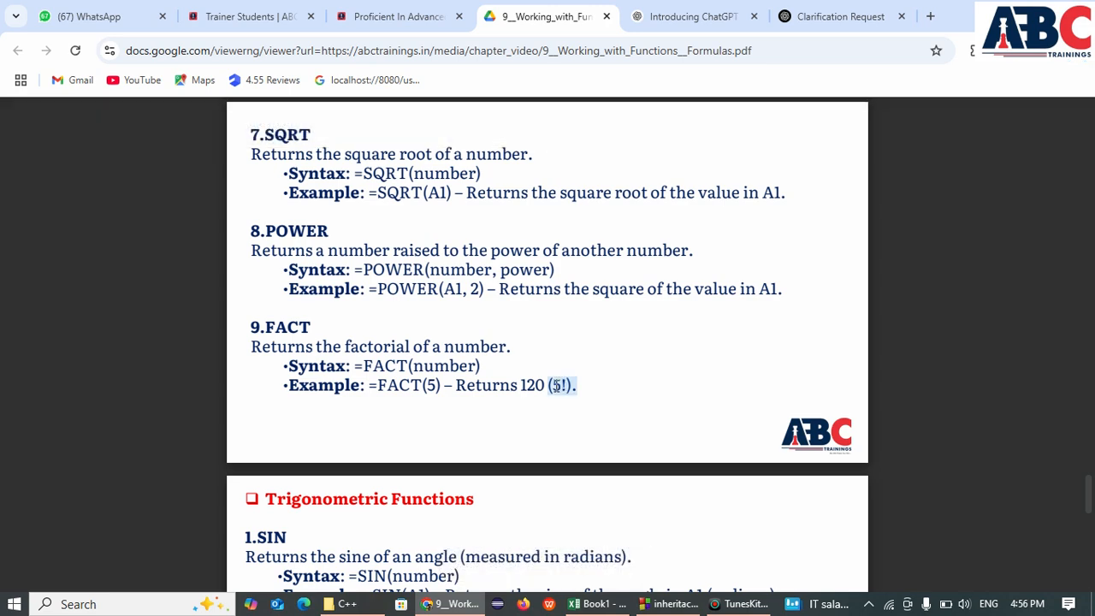
scroll(527, 477, "down", 3)
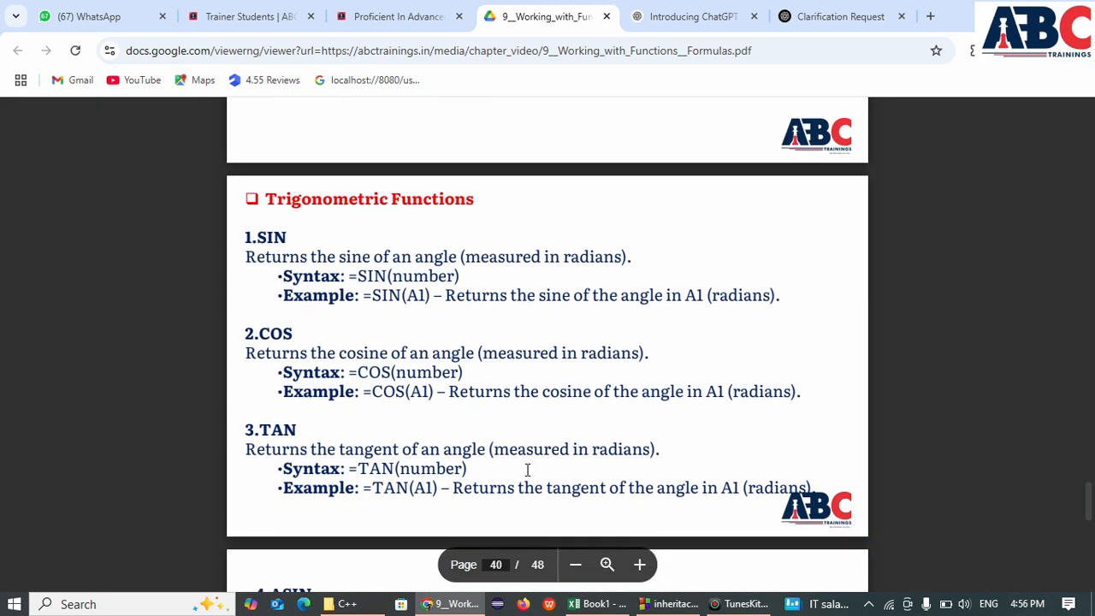
Read the SIN, COS and TAN descriptions with their syntax and examples in the functions PDF
double_click(254, 233)
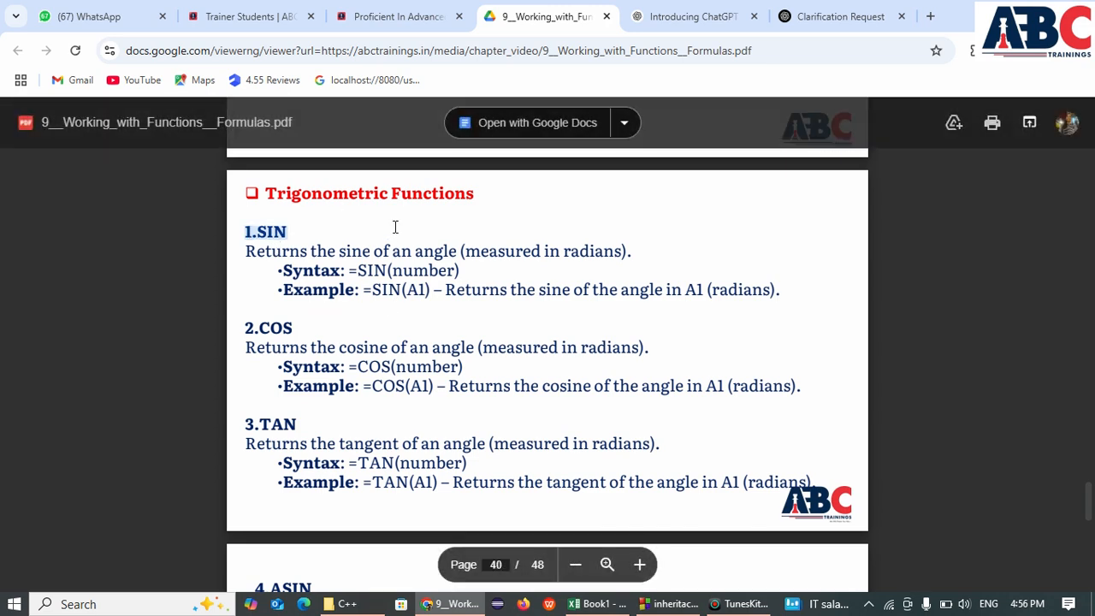
scroll(493, 434, "down", 1)
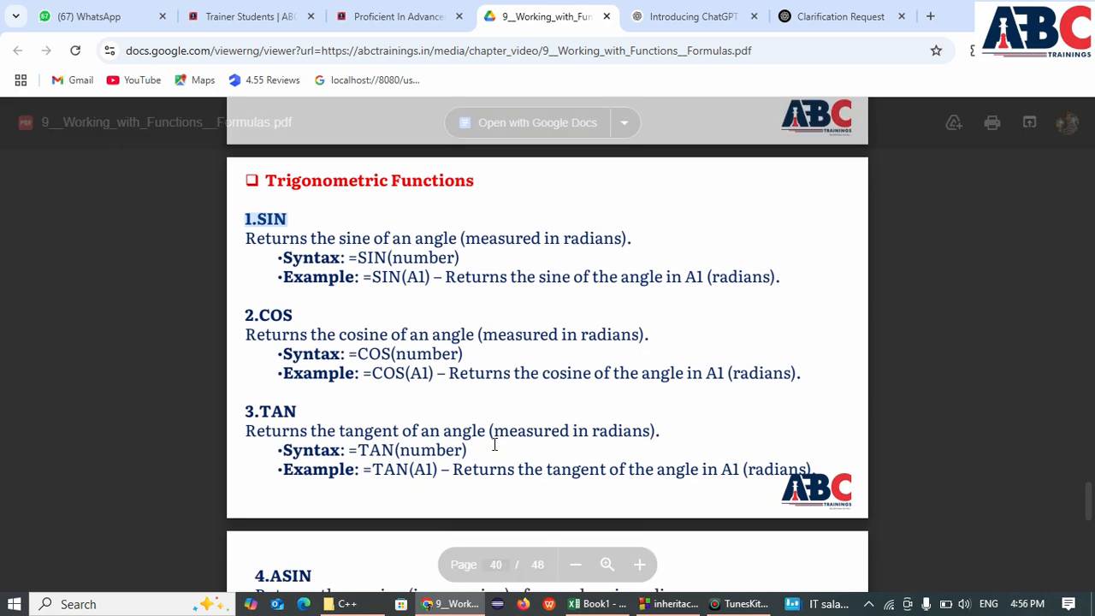
scroll(494, 444, "up", 1)
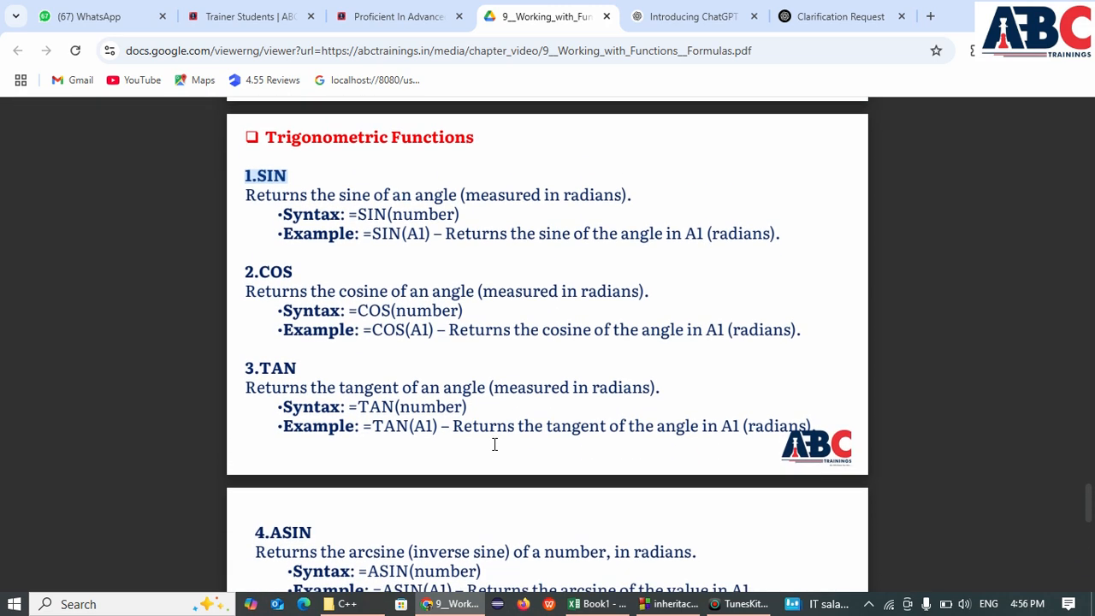
Switch to Excel and enter =DEGREES(ASIN(0.5)) in E17 to get the arcsine of 0.5 in degrees
key("alt+Tab")
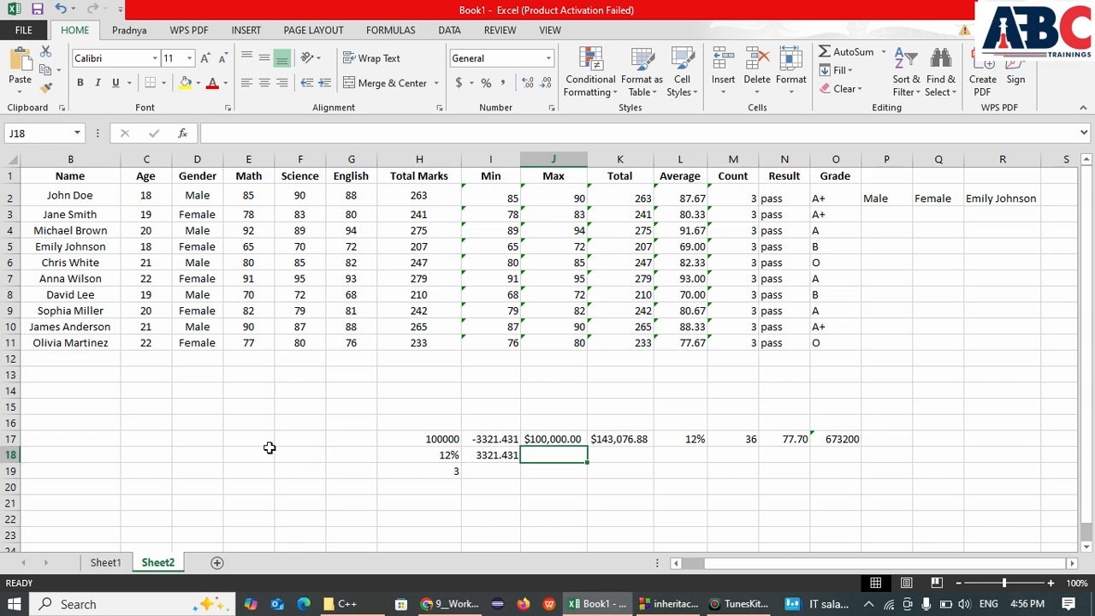
left_click(240, 440)
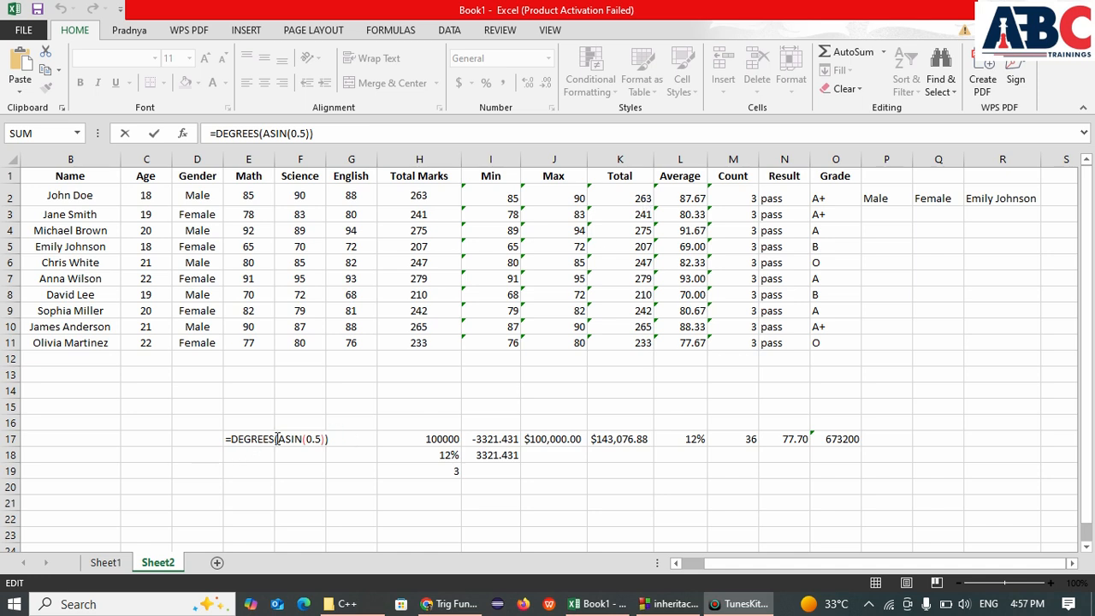
left_click(328, 442)
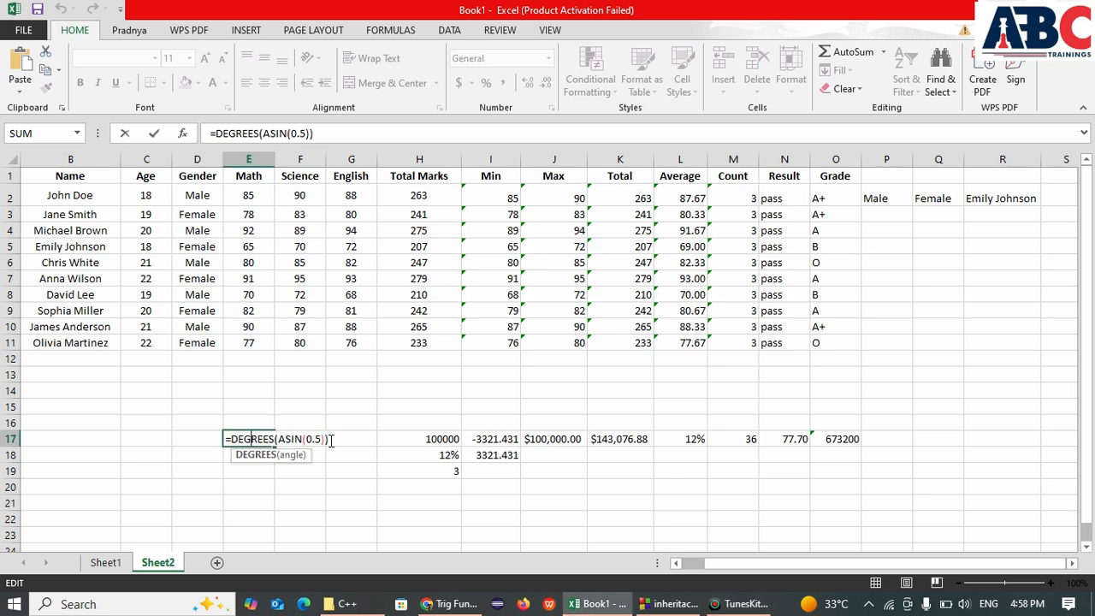
left_click(330, 442)
key("ctrl+Return")
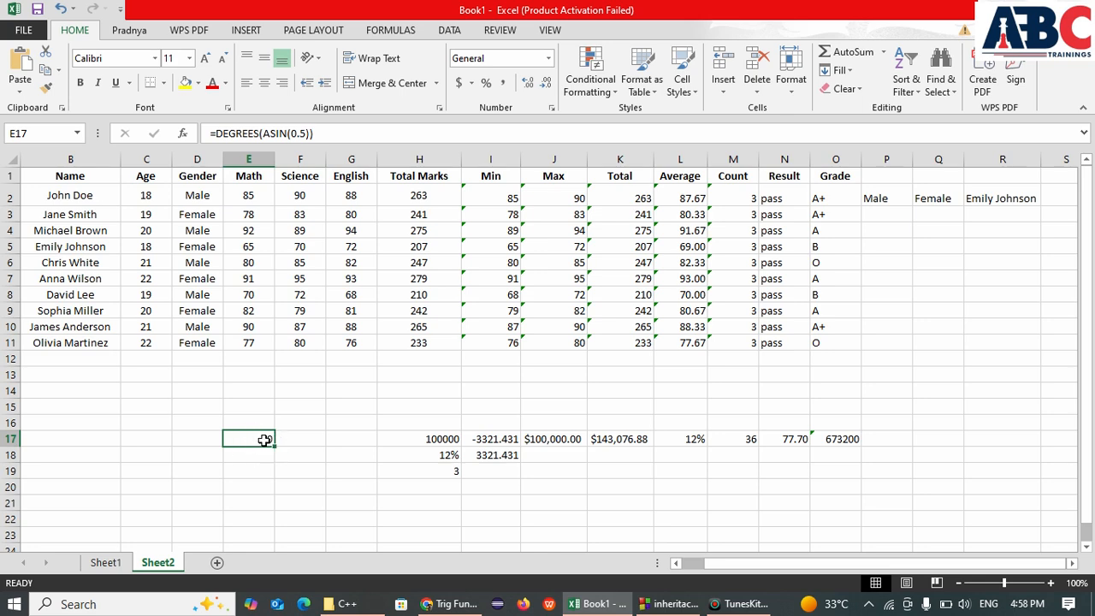
double_click(256, 439)
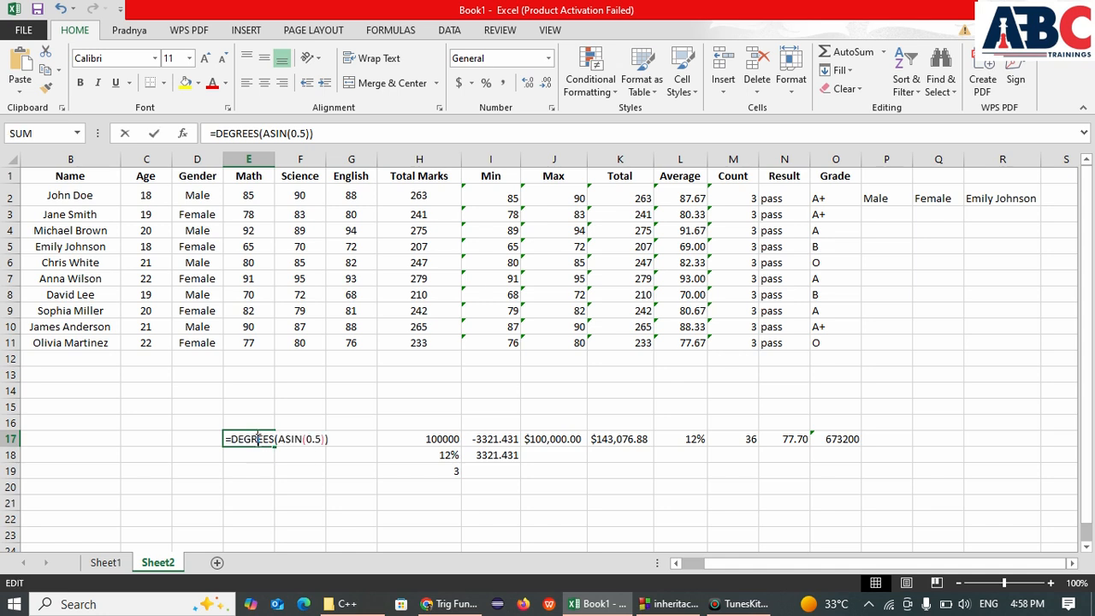
left_click(337, 436)
key("Tab")
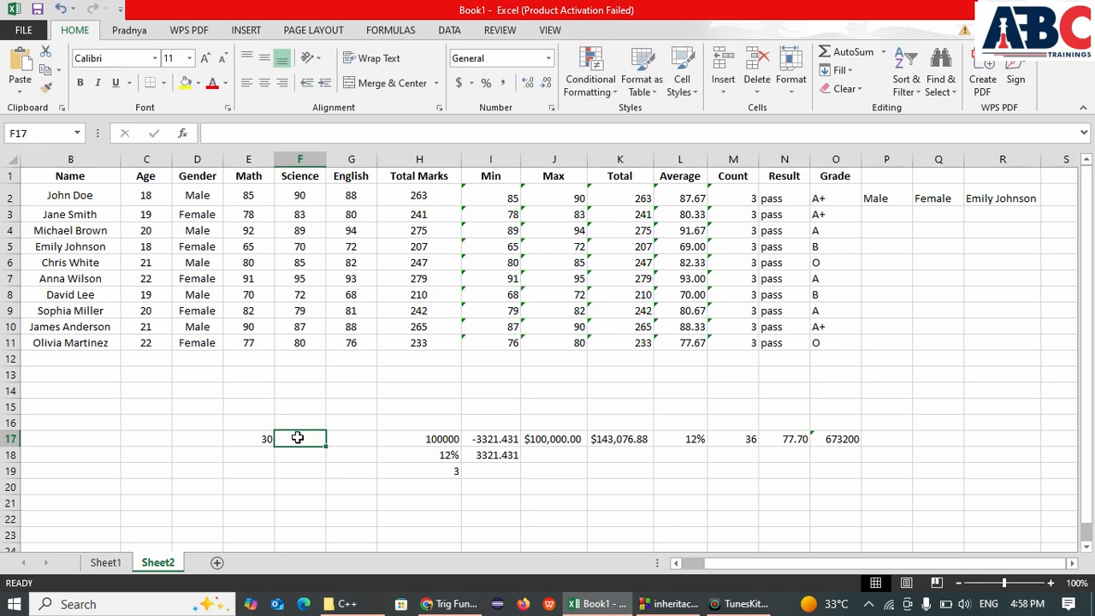
Enter =SIN(RADIANS(30)) in F17 to calculate the sine of 30 degrees, accepting Excel's correction of the missing brackets
left_click(639, 202)
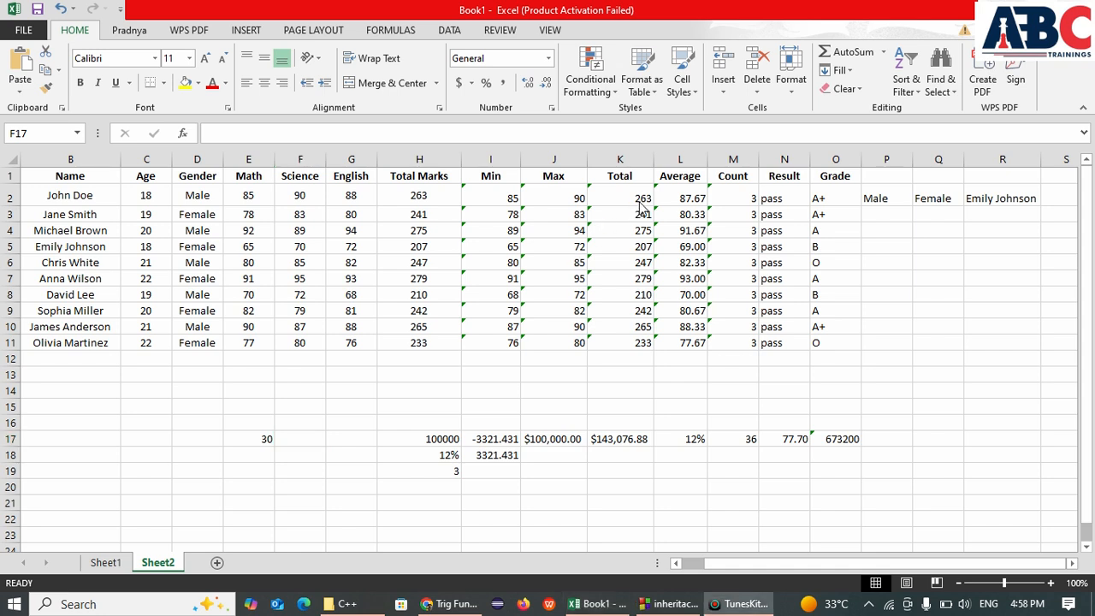
left_click(285, 436)
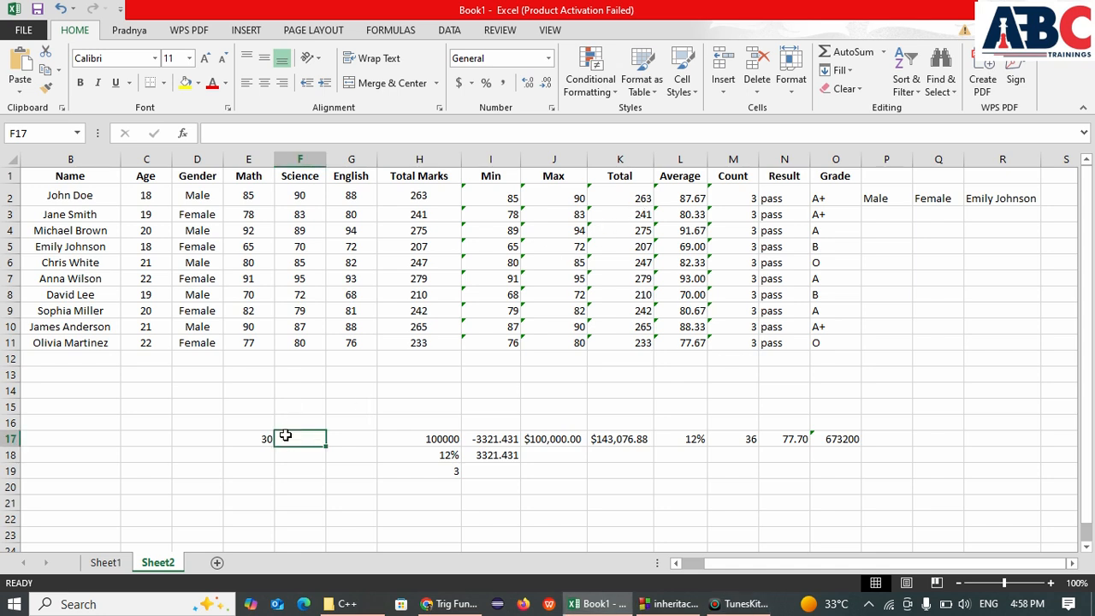
type("sin")
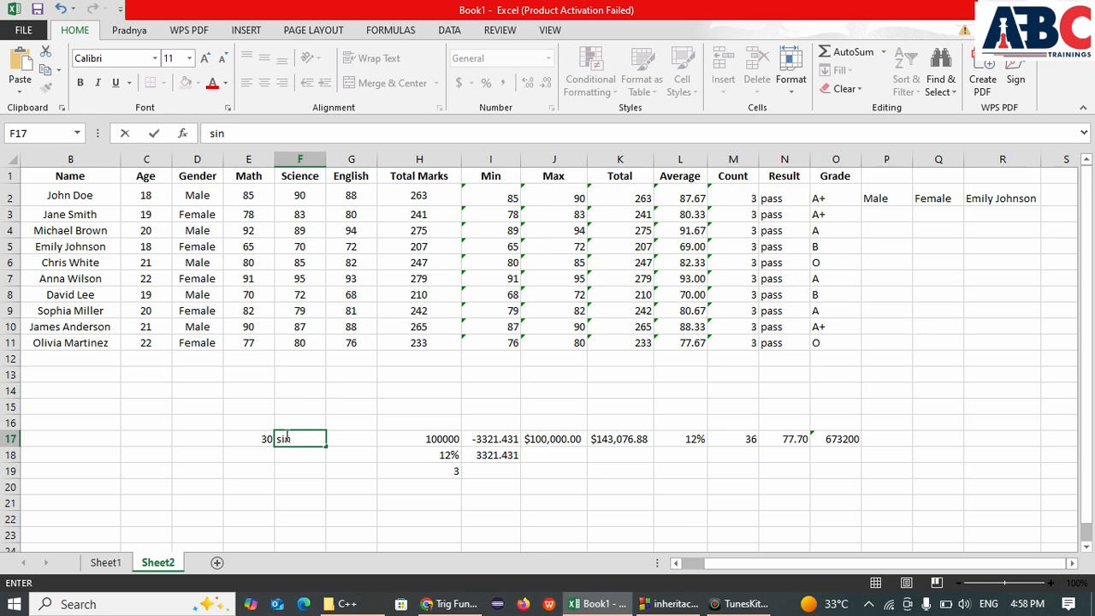
key("BackSpace")
type("=sin")
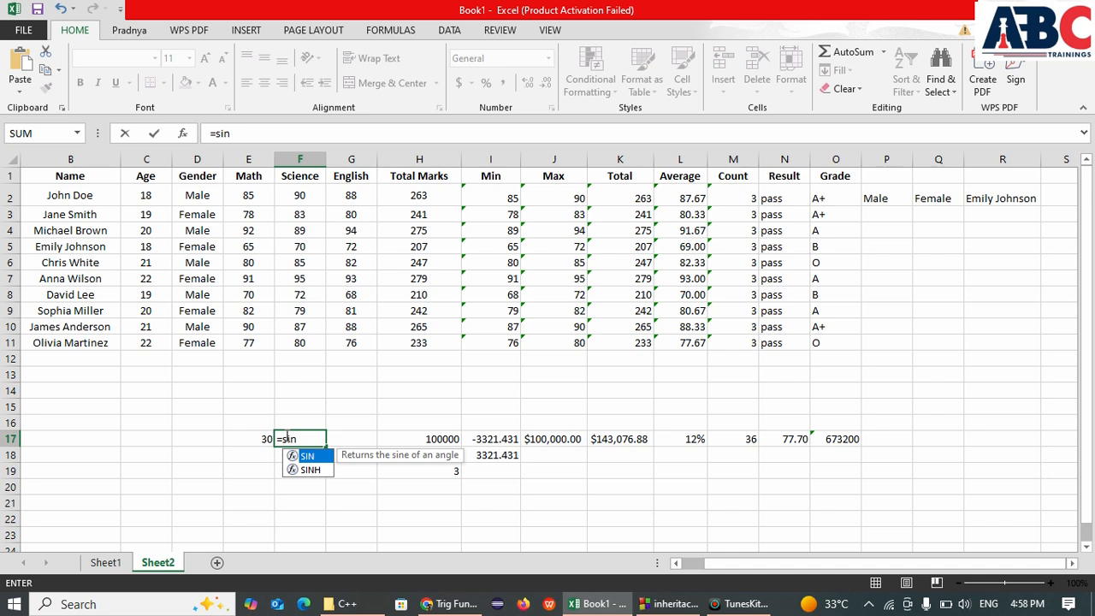
key("Tab")
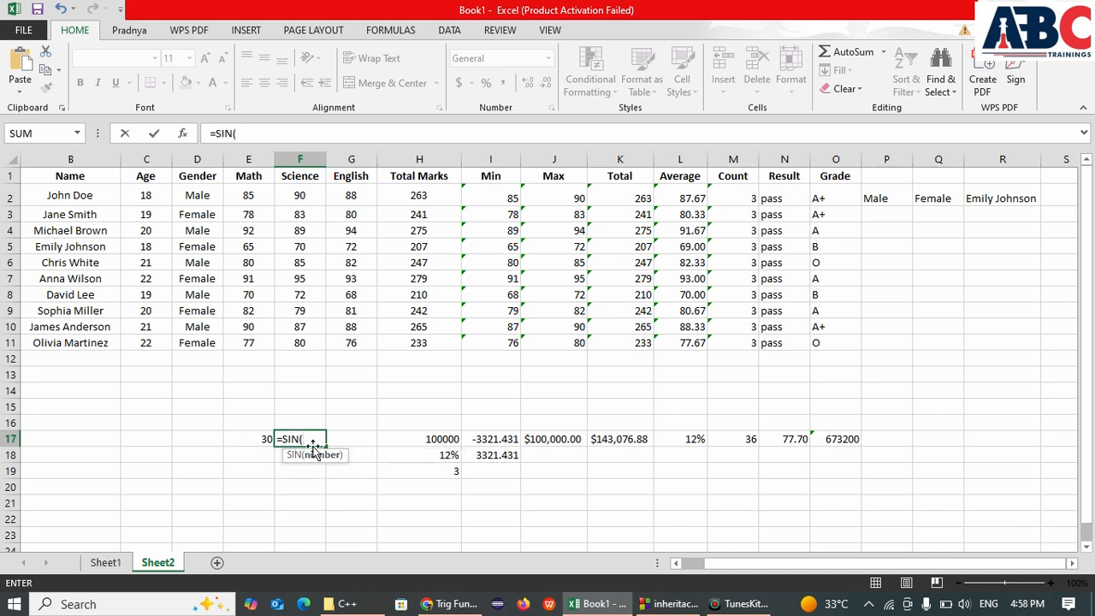
left_click(310, 439)
type("R")
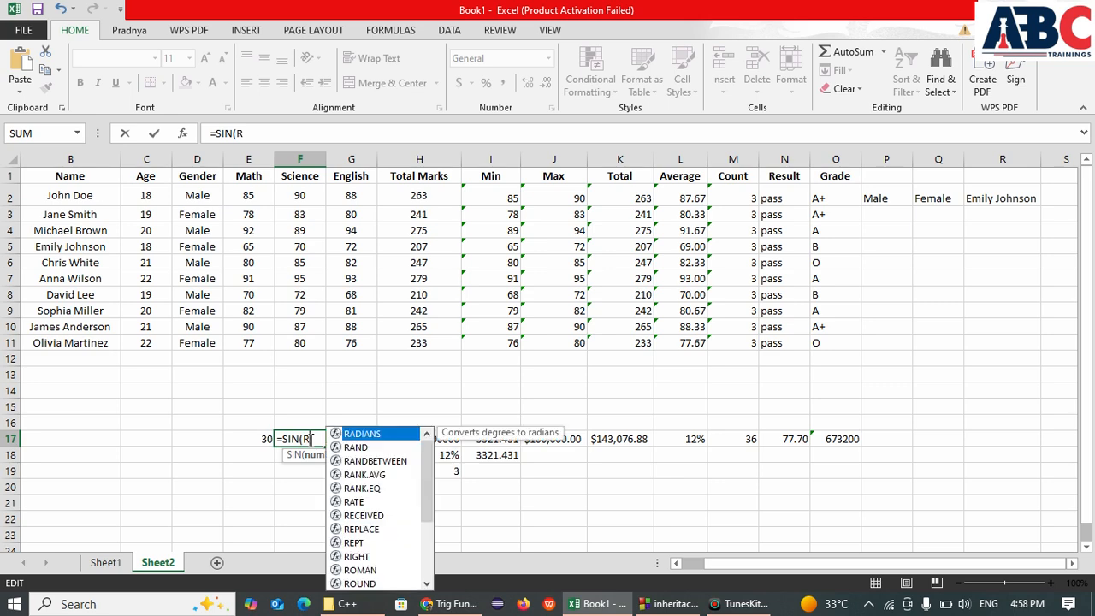
key("Tab")
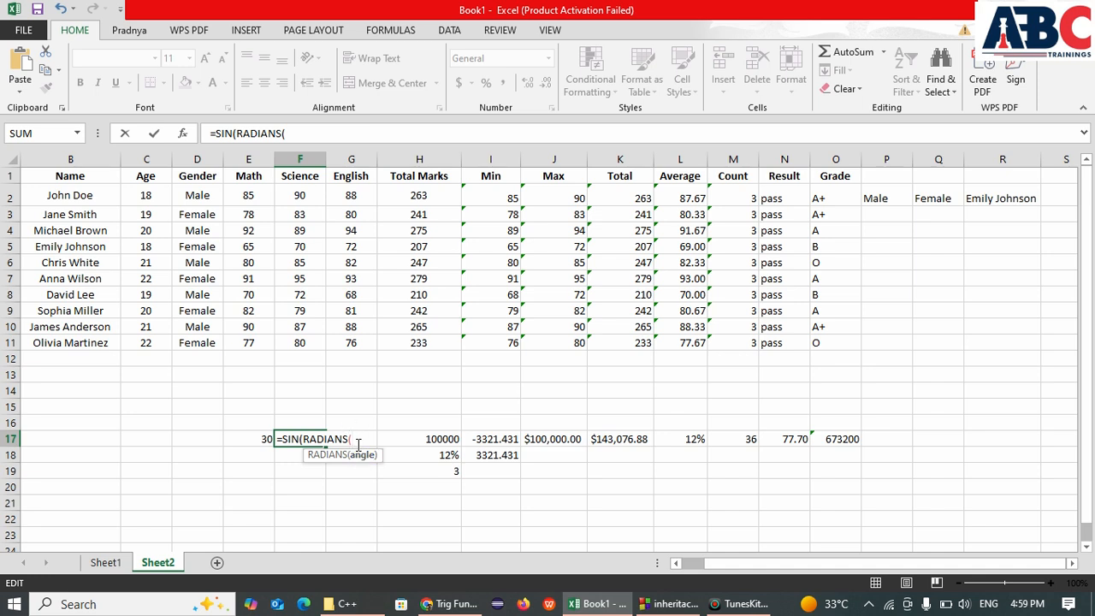
type("30")
key("Return")
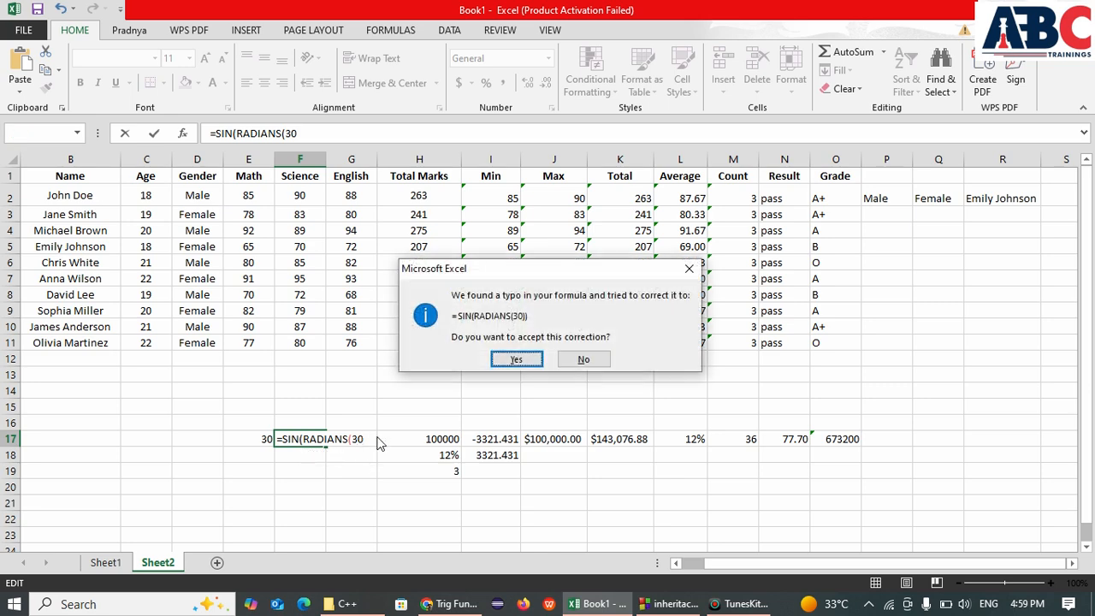
left_click(504, 360)
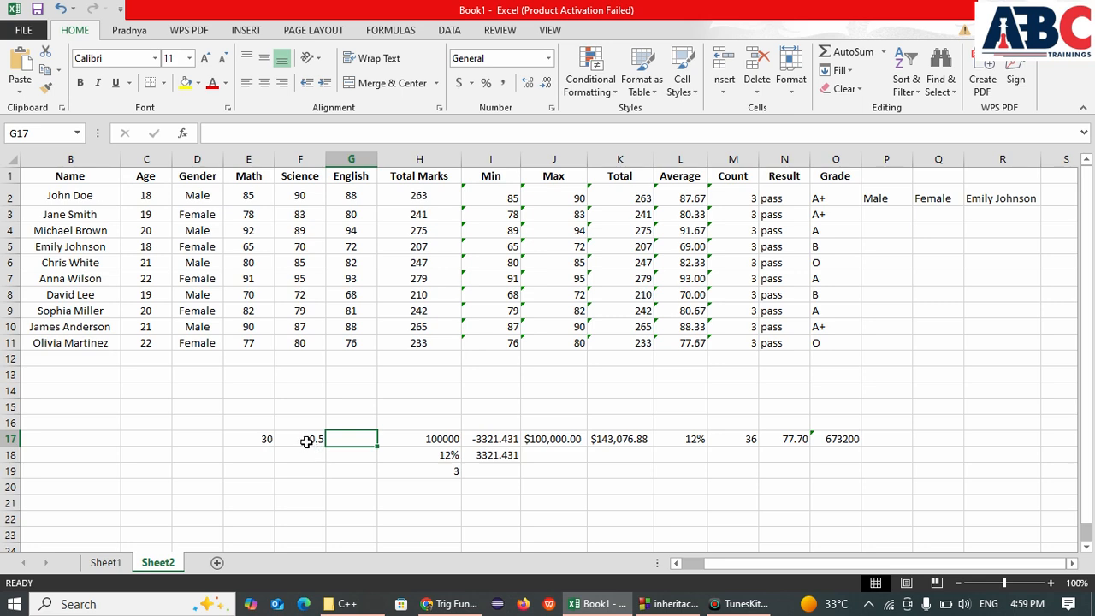
Review the arcsine formula in E17 and the sine formula in F17
left_click(260, 447)
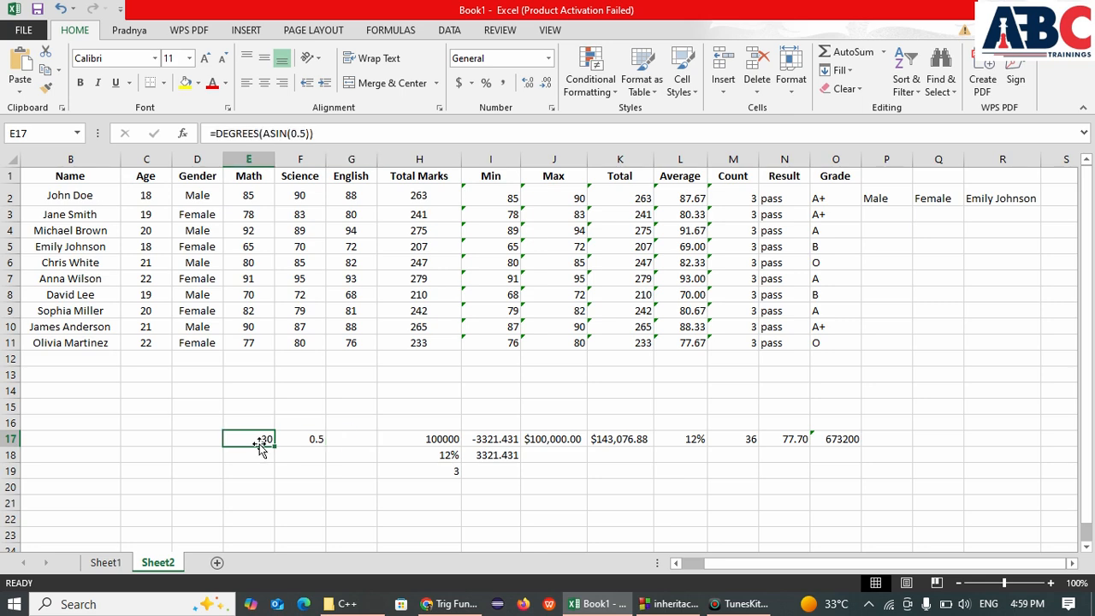
double_click(261, 440)
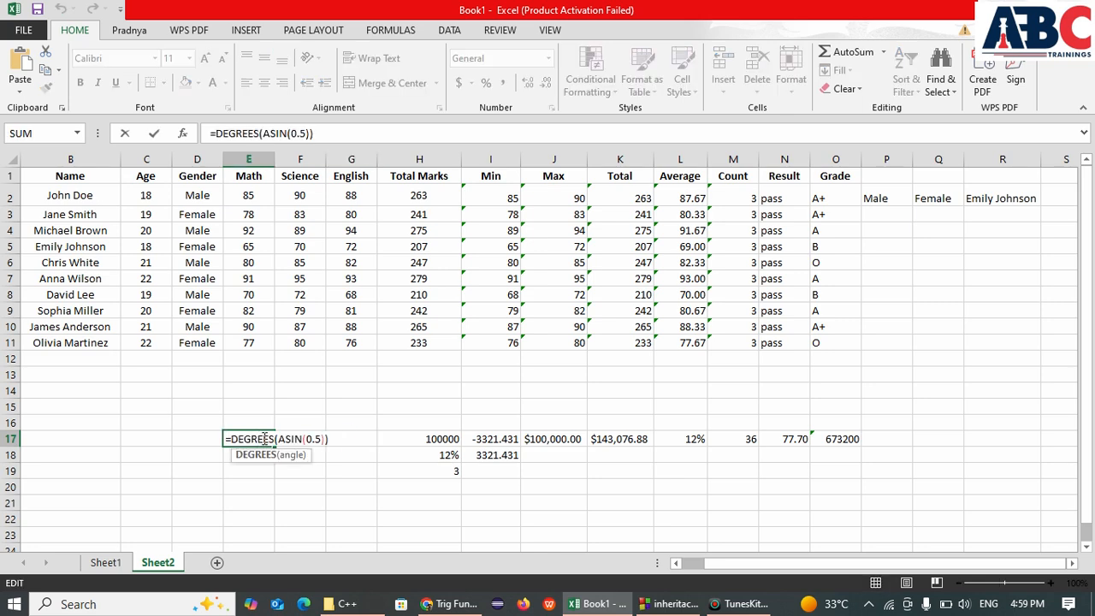
left_click(328, 455)
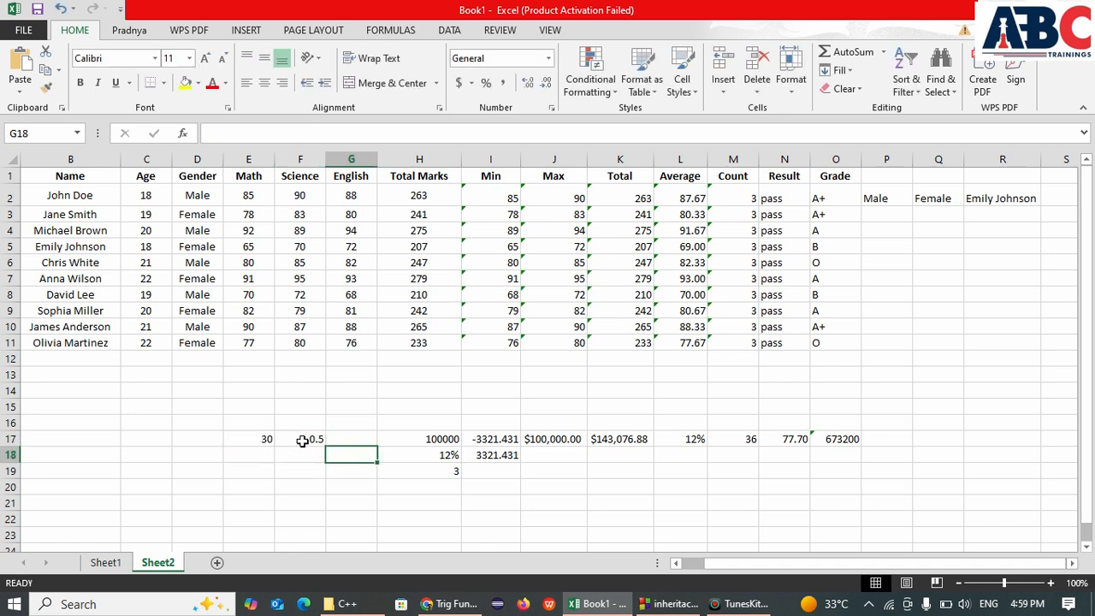
double_click(302, 439)
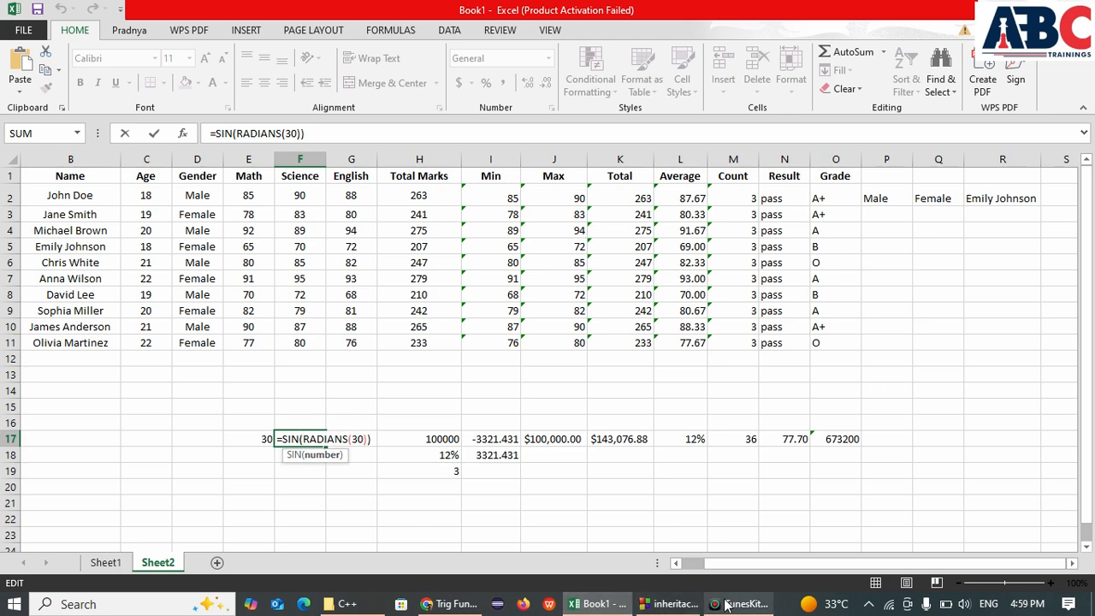
Switch to the functions PDF in Chrome, read the CONCATENATE description with its syntax and example, and return to Excel
mouse_move(482, 604)
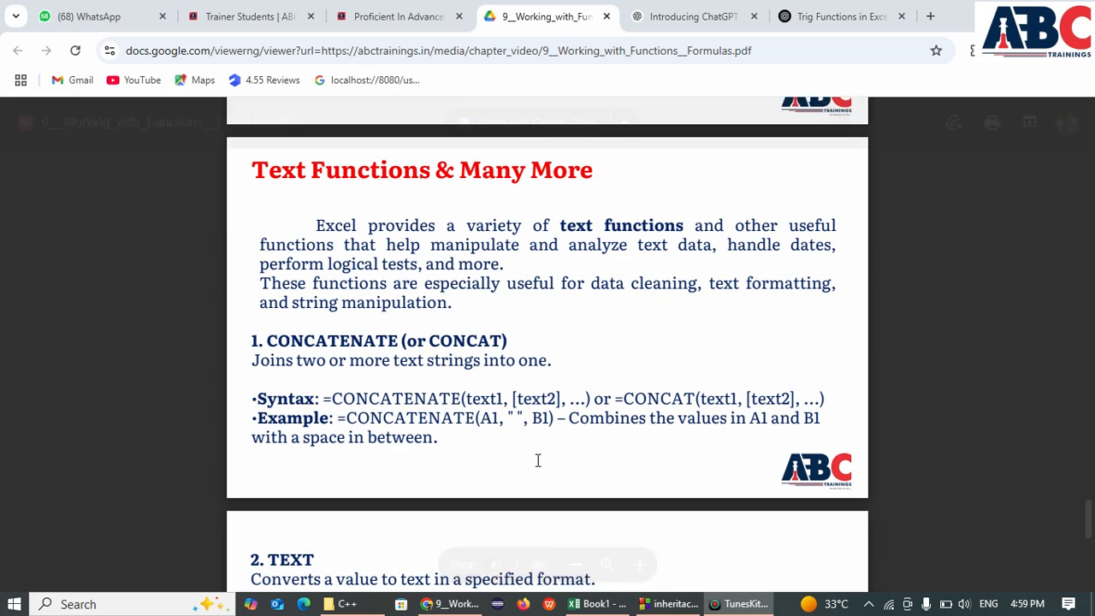
left_click(600, 606)
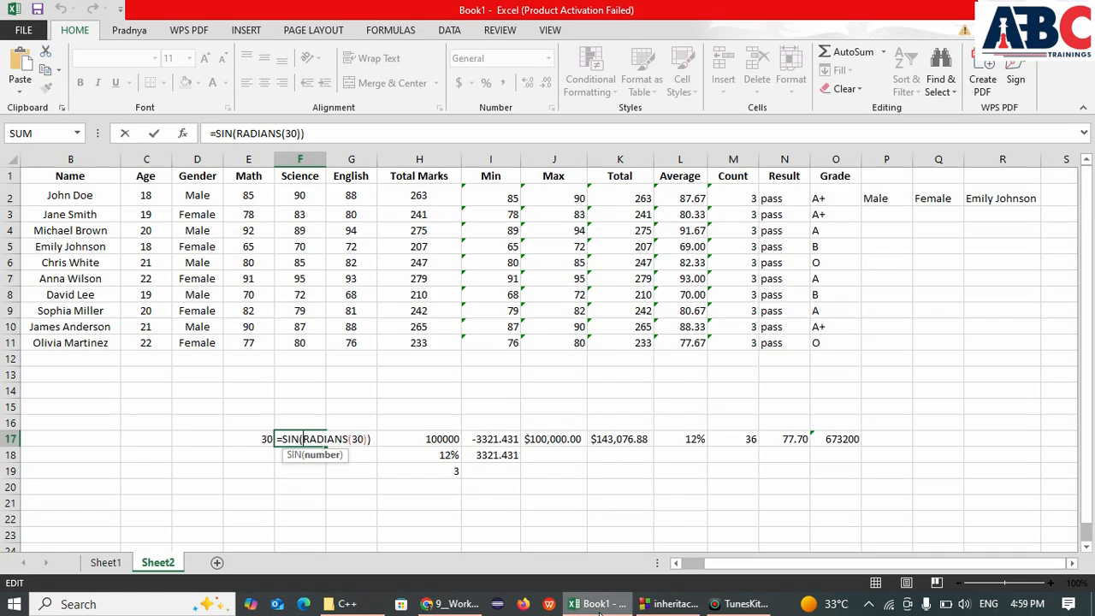
scroll(845, 408, "right", 7)
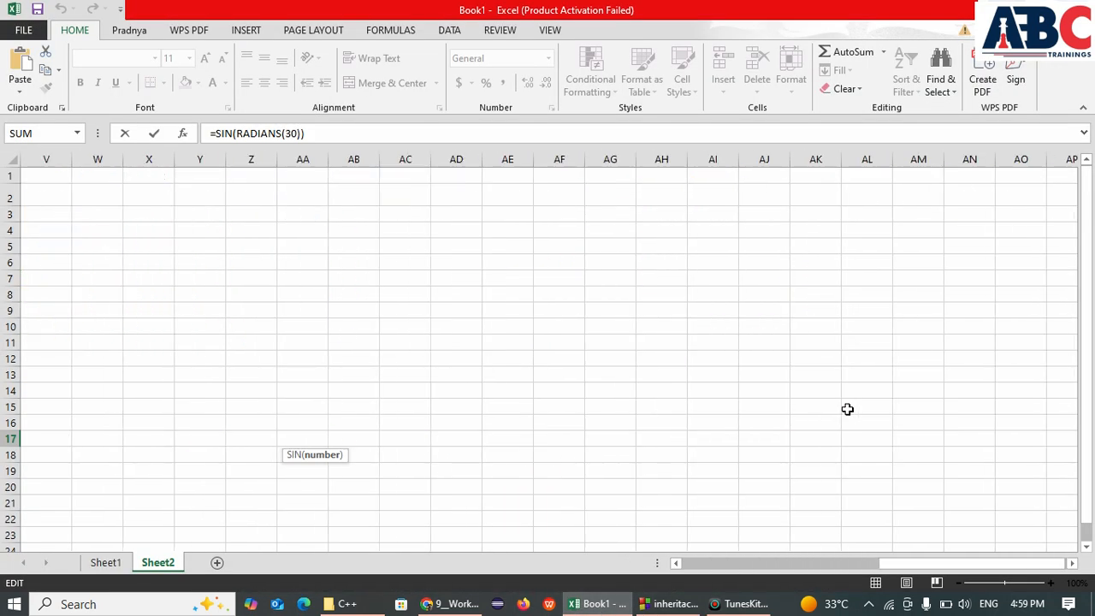
scroll(713, 384, "left", 7)
scroll(713, 383, "right", 3)
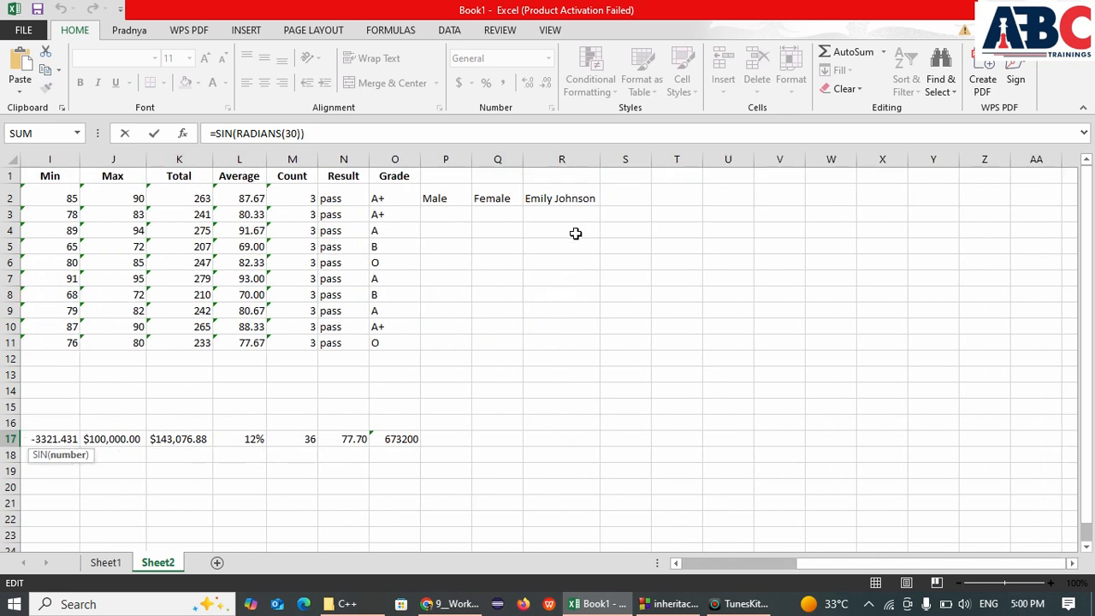
scroll(576, 234, "right", 3)
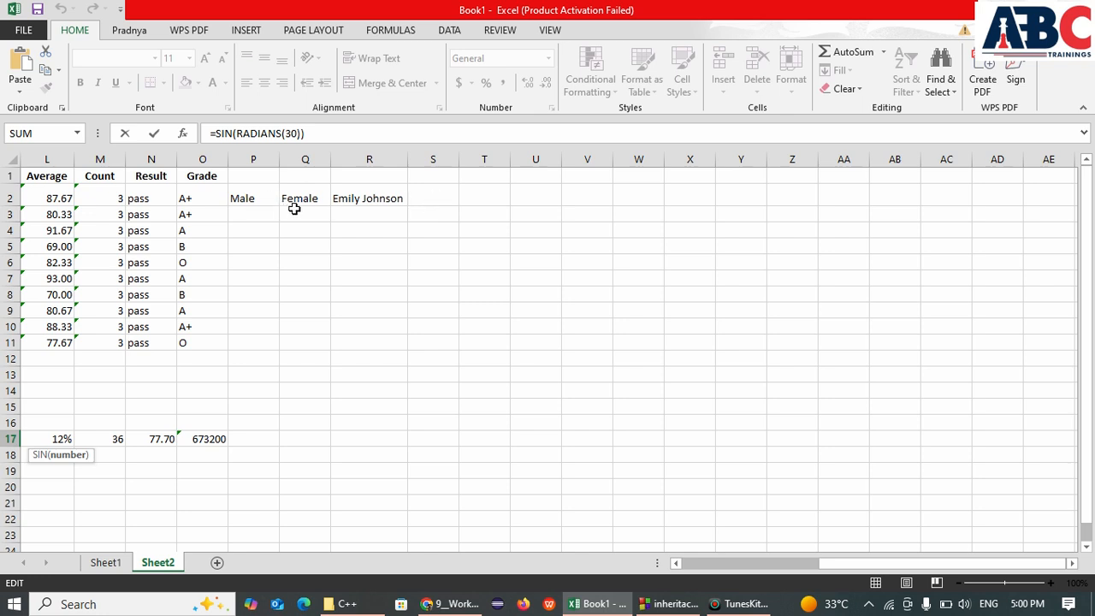
left_click(438, 197)
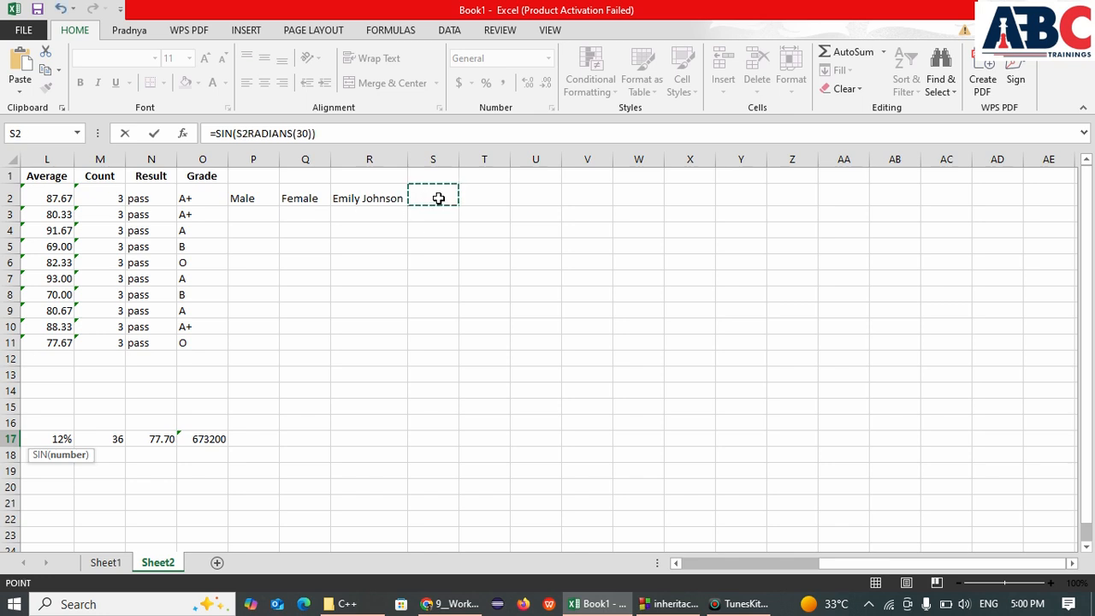
type("=con")
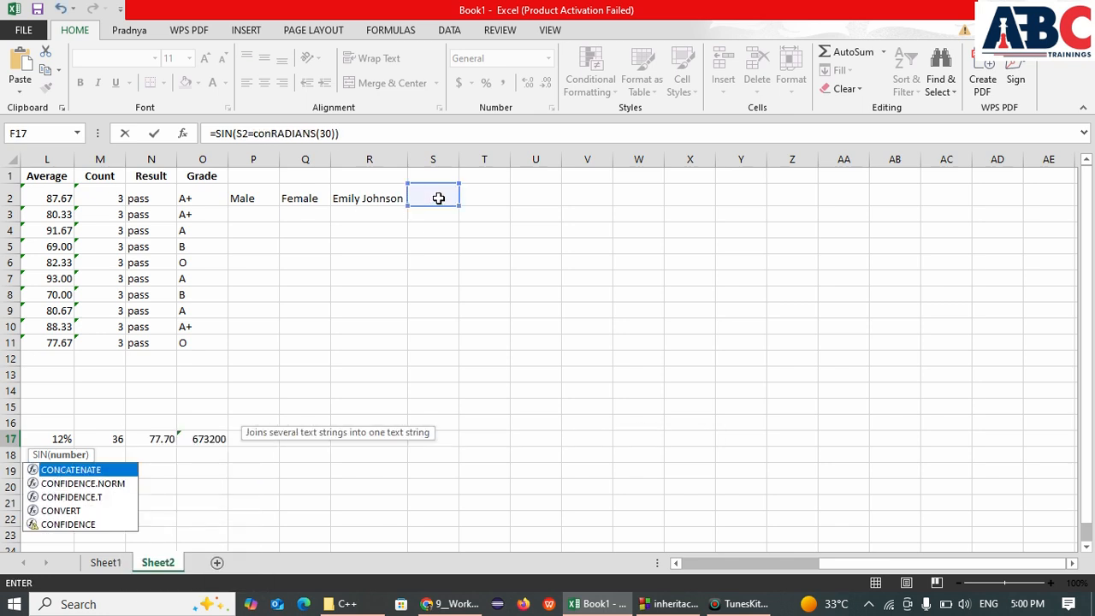
left_click(426, 189)
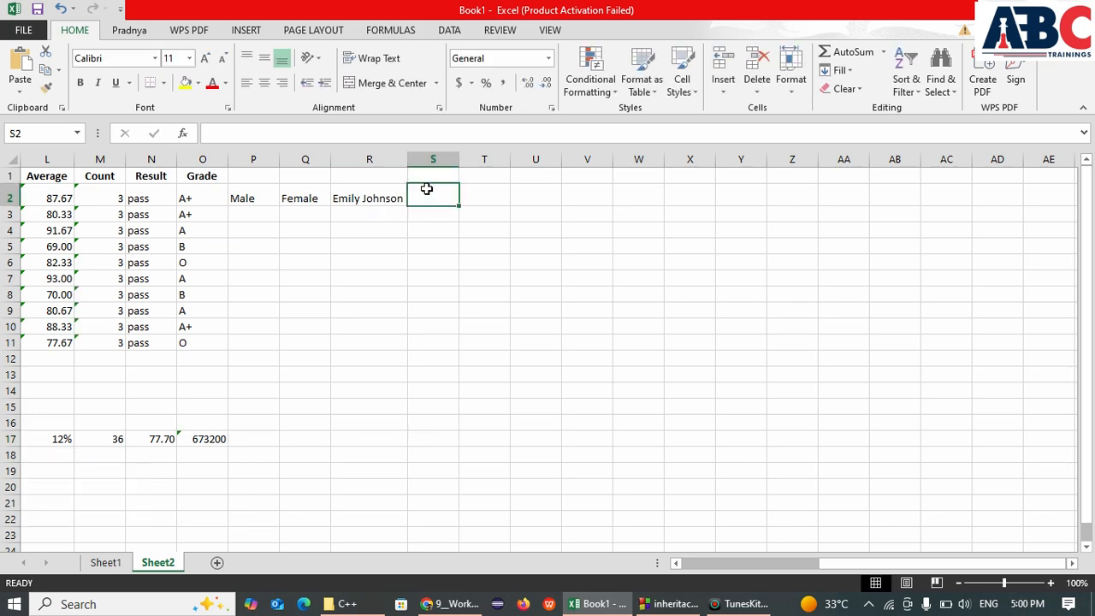
Enter a CONCATENATE formula in S2 that joins the texts in P2 and Q2 without a separator
scroll(323, 364, "left", 4)
scroll(323, 364, "right", 4)
scroll(323, 364, "right", 1)
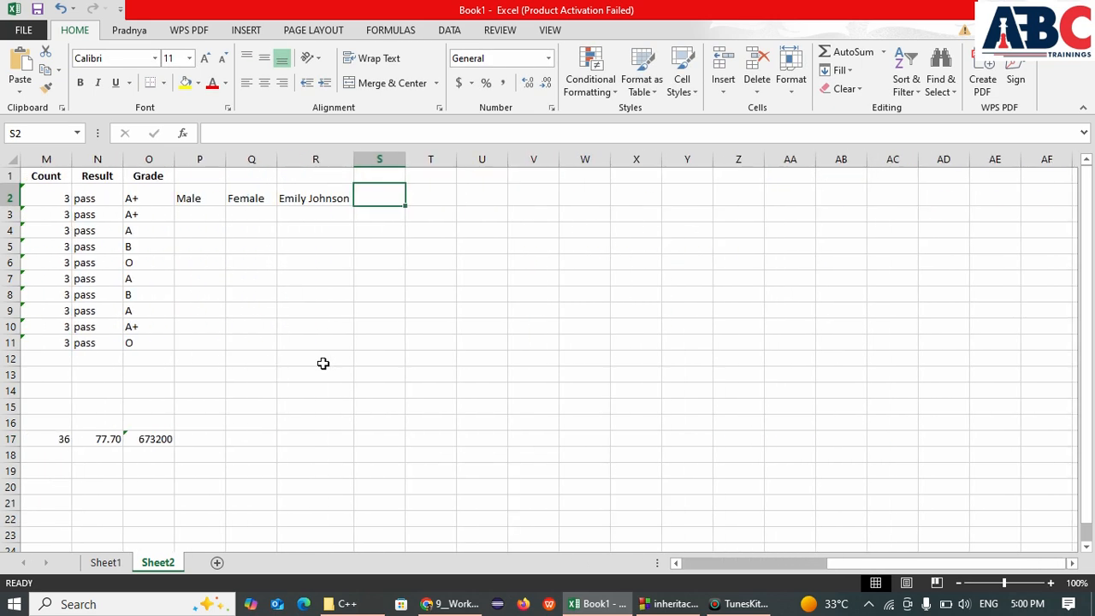
type("=con")
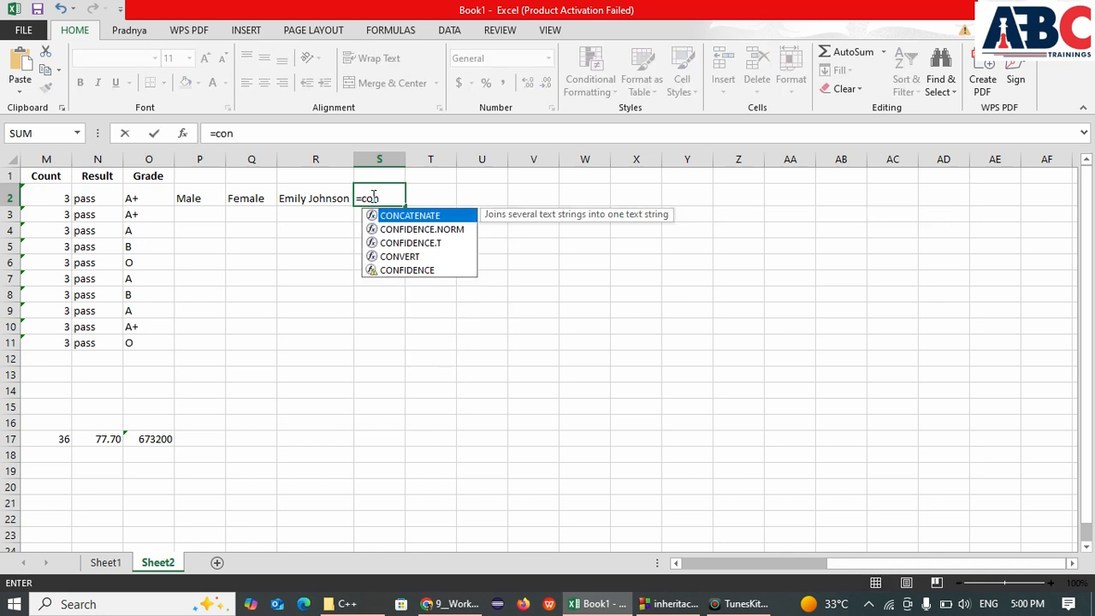
key("Tab")
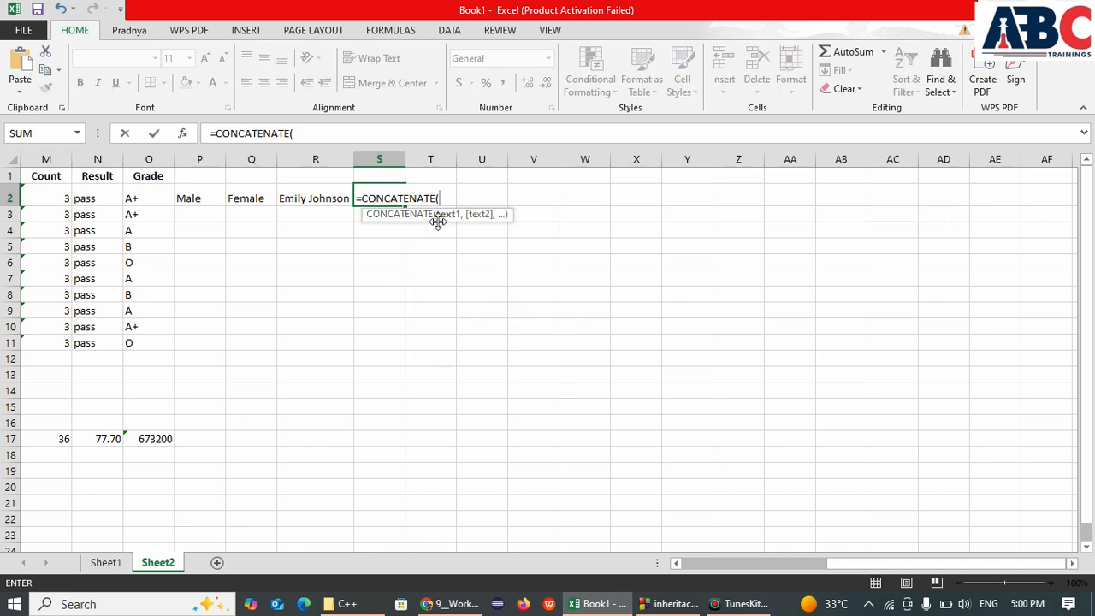
left_click(196, 196)
type(",")
left_click(254, 196)
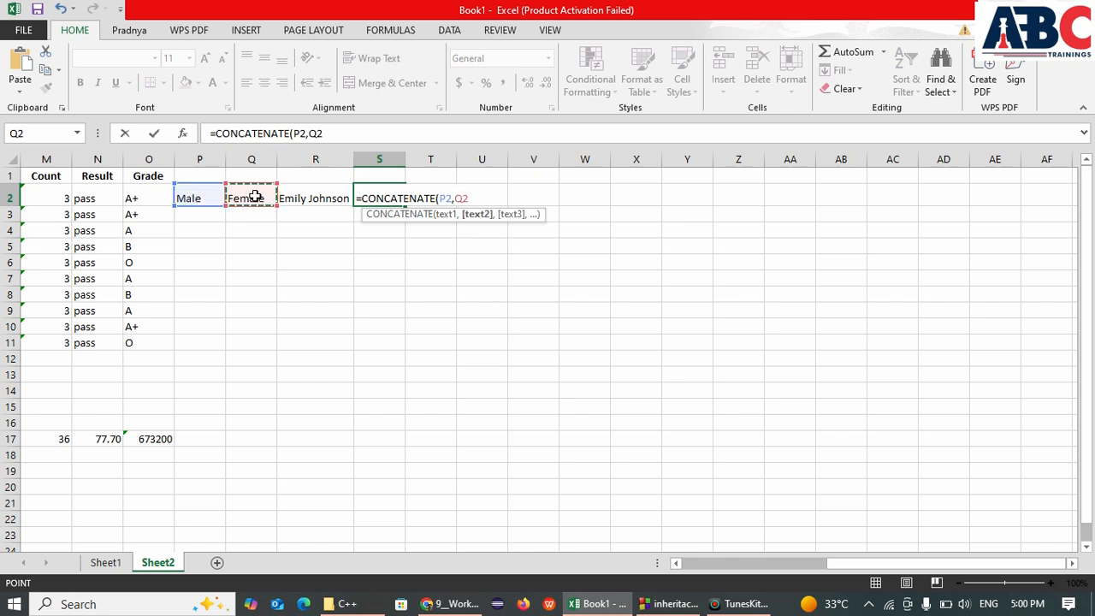
key("Tab")
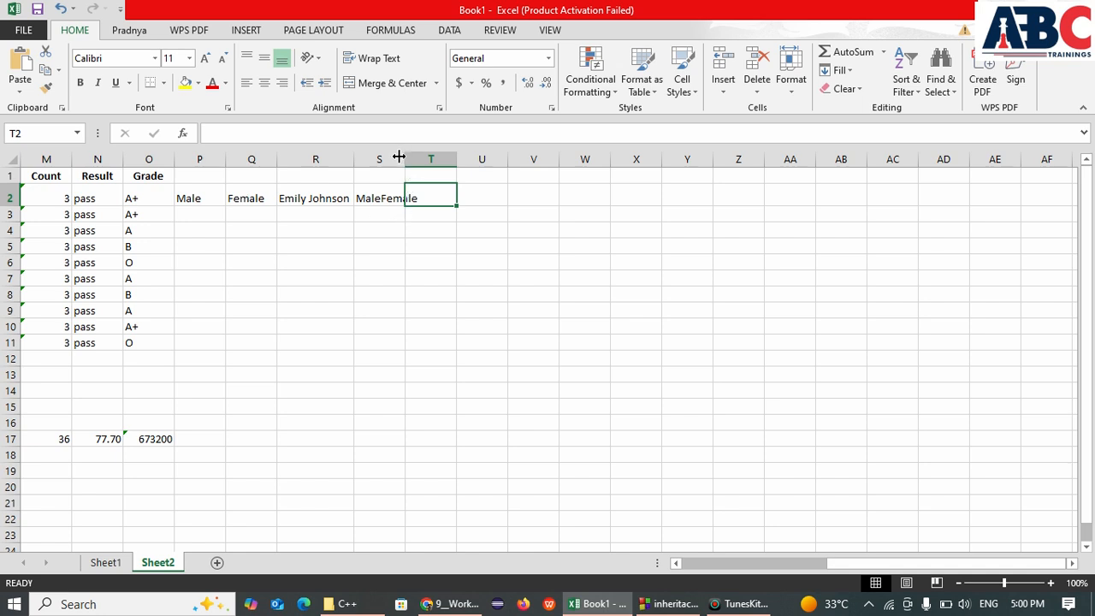
Widen column S to fit the joined text, and read the TEXT and LEFT descriptions in the functions PDF in Chrome before returning to Excel
left_click_drag(399, 155, 421, 155)
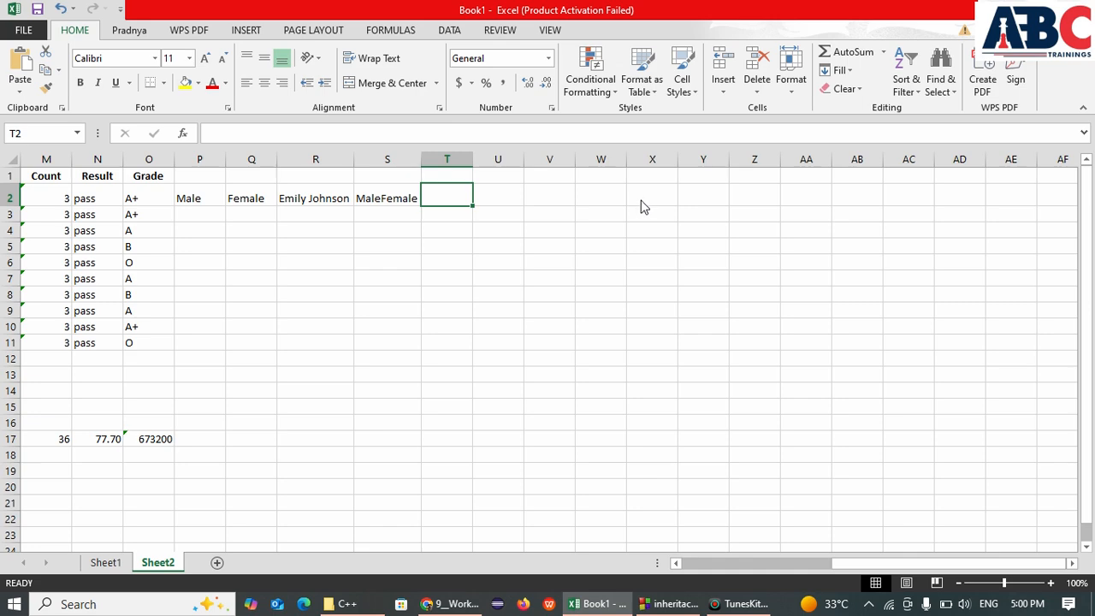
key("alt+Tab")
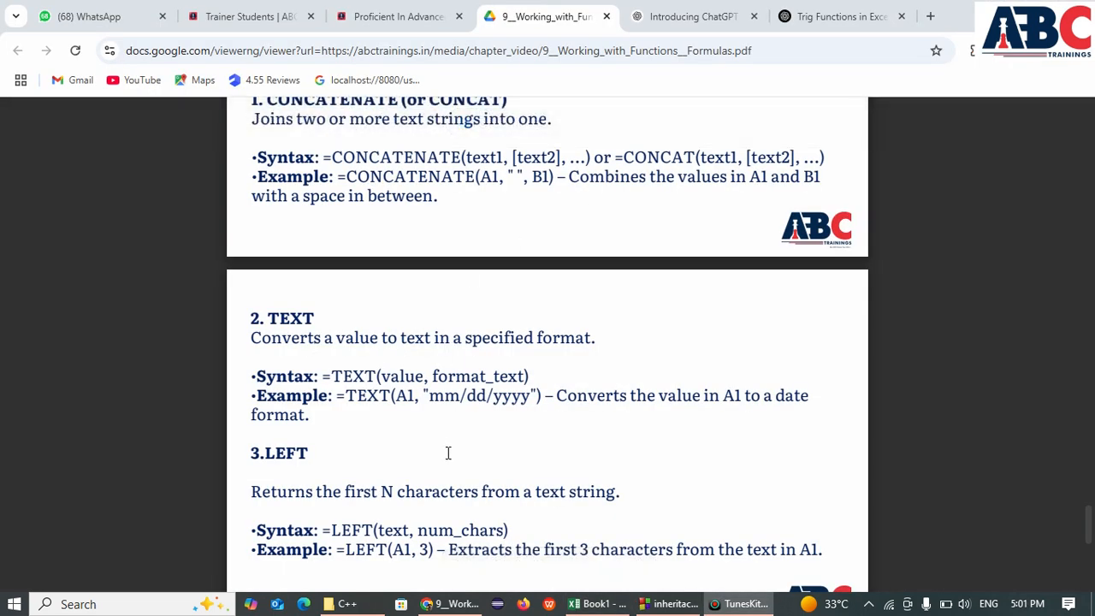
double_click(504, 393)
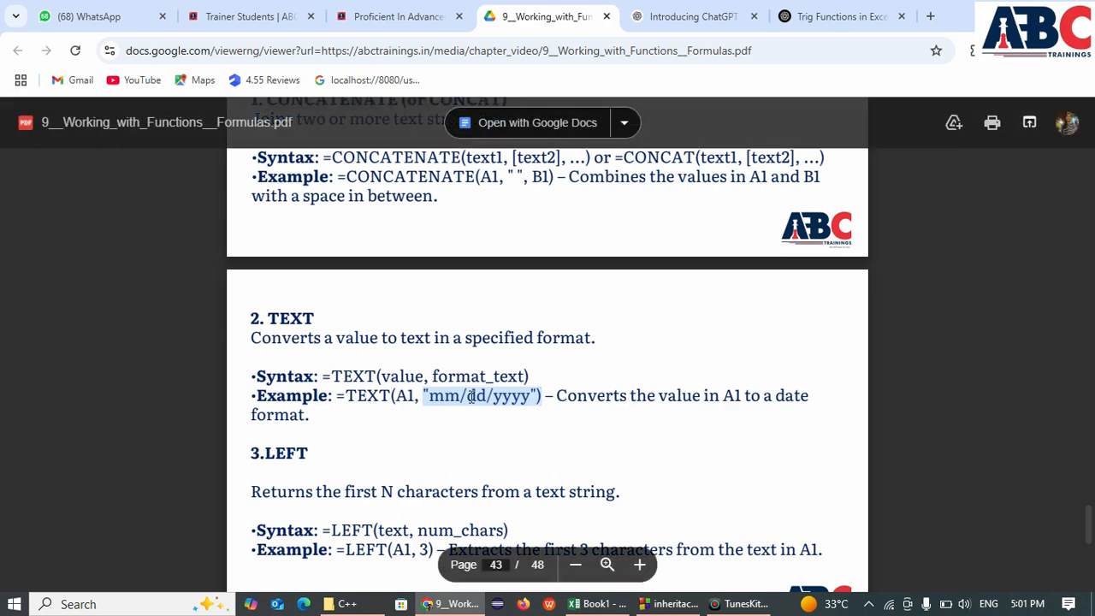
scroll(491, 400, "down", 2)
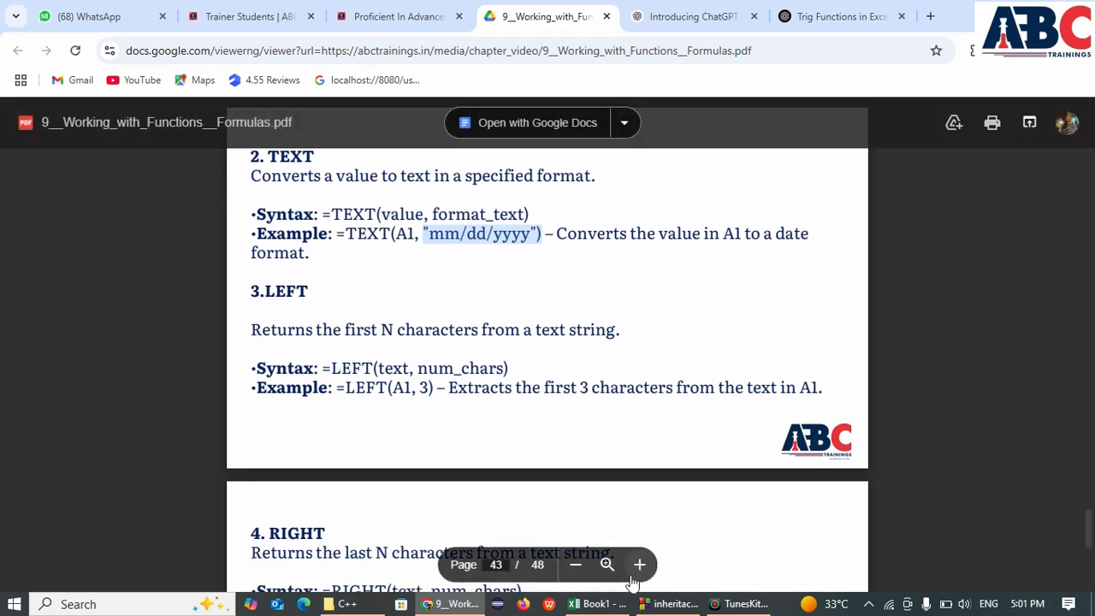
left_click(599, 605)
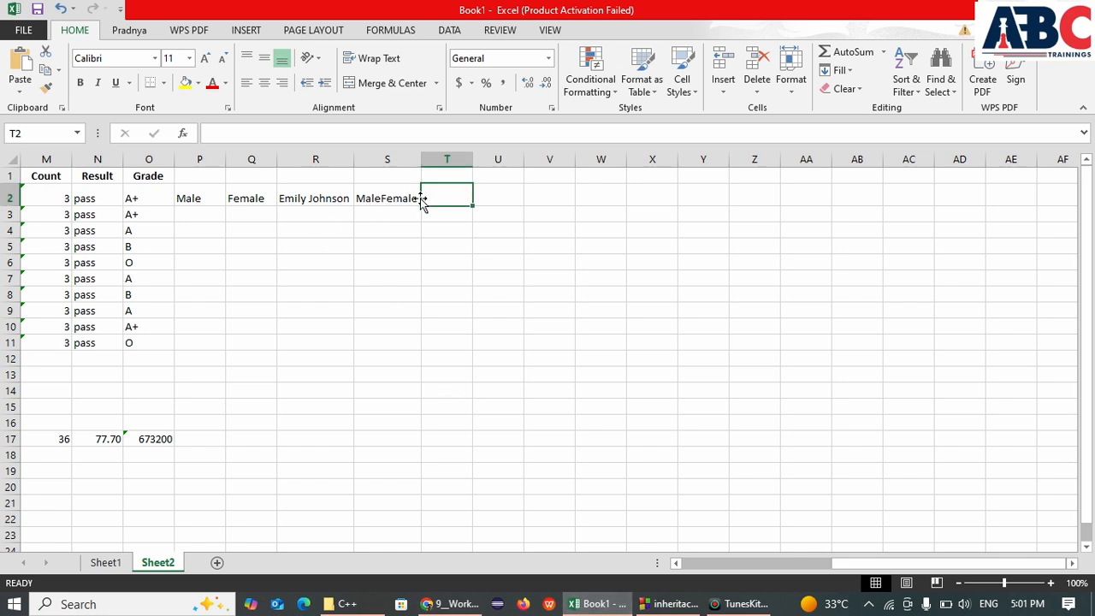
Enter =LEFT(S2,5) in T2 to extract the first five characters of the joined text
type("=")
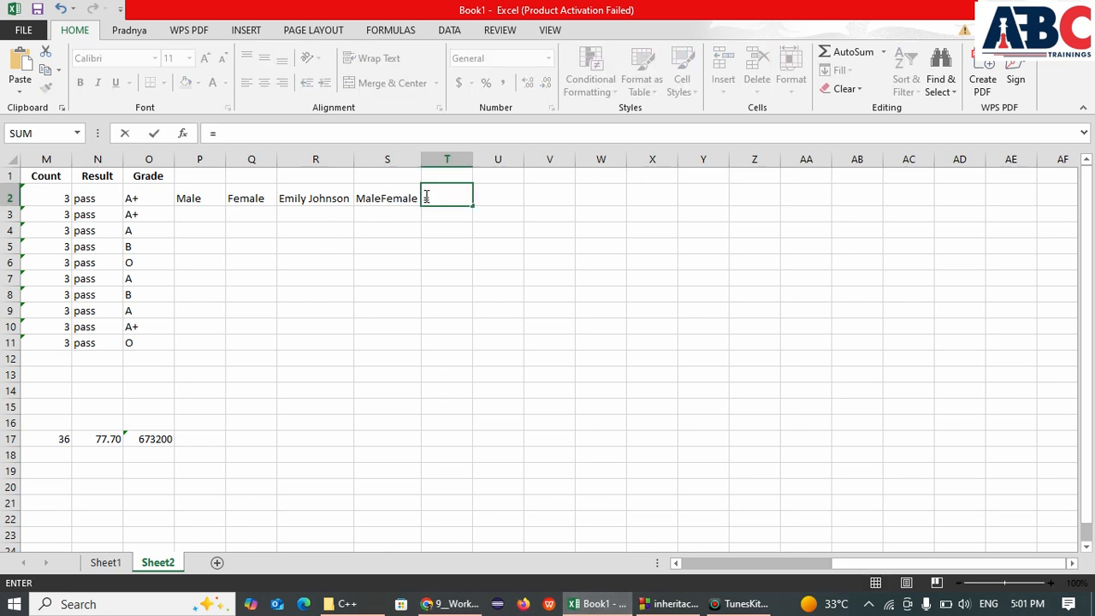
type("lef")
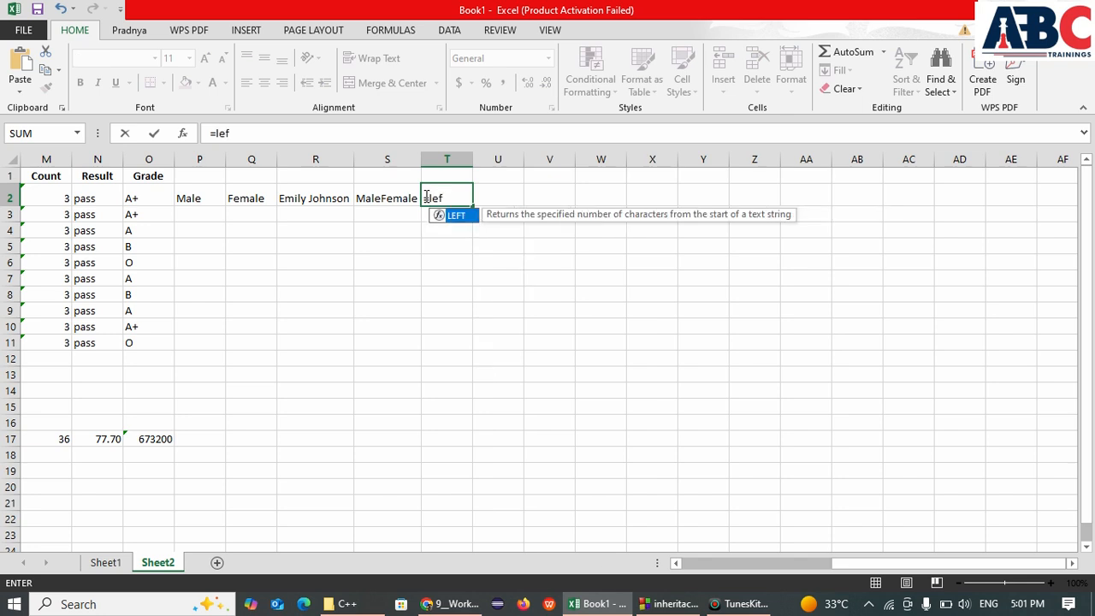
key("Tab")
left_click(390, 199)
type(",5")
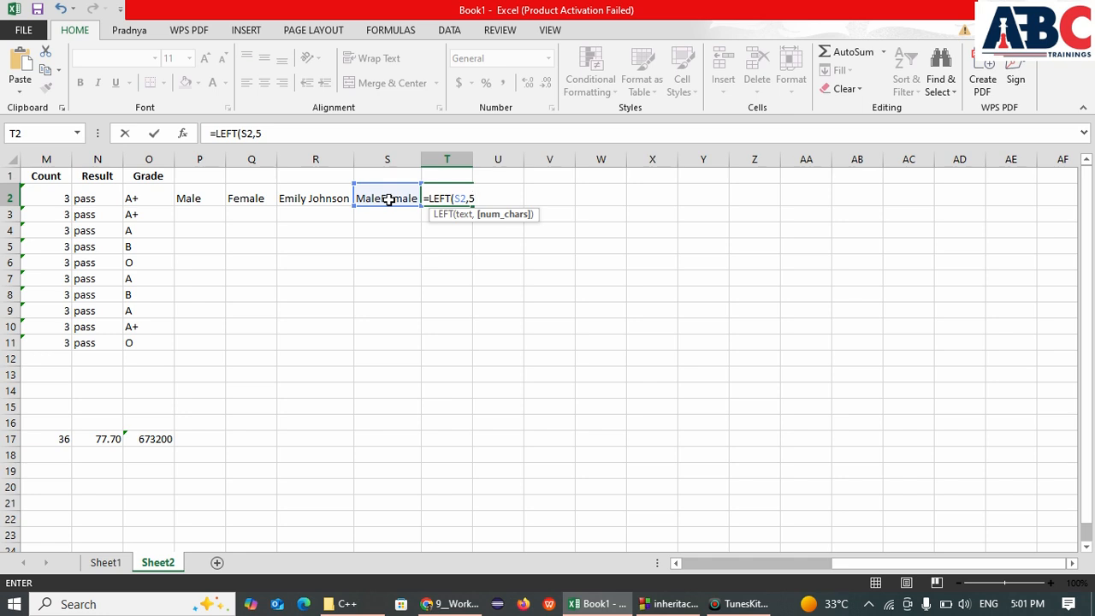
key("Tab")
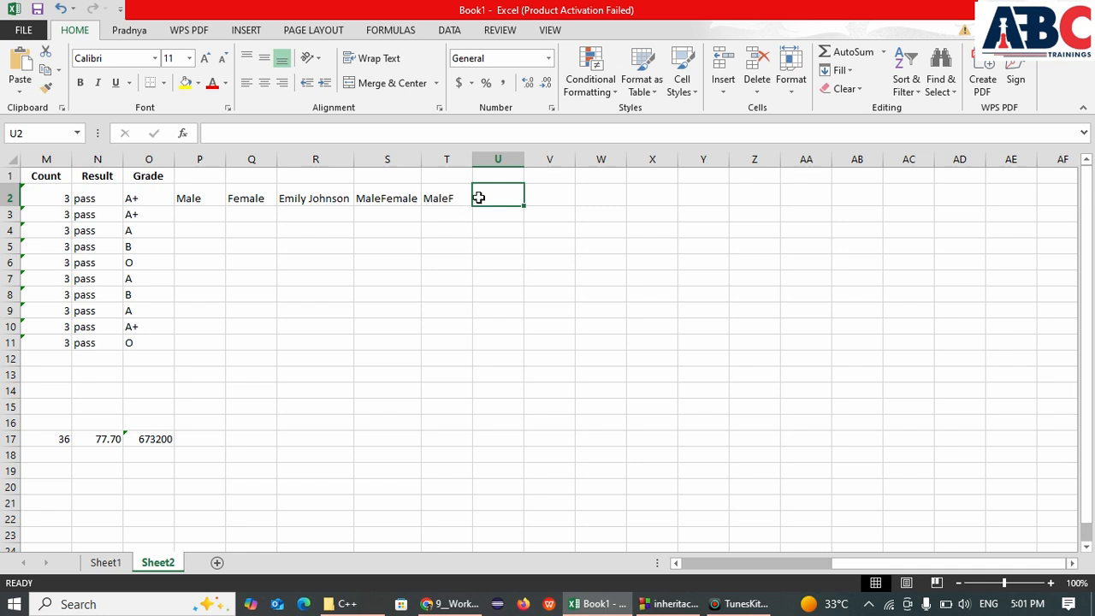
Enter =RIGHT(S2,5) in U2 to extract the last five characters of the joined text
type("=ri")
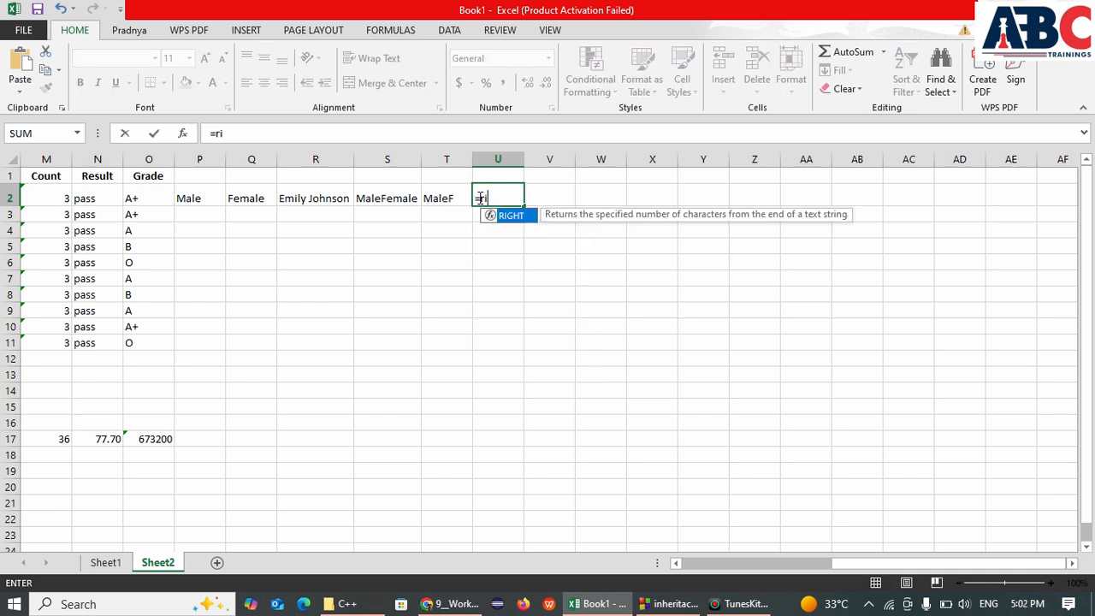
type("gh")
key("Tab")
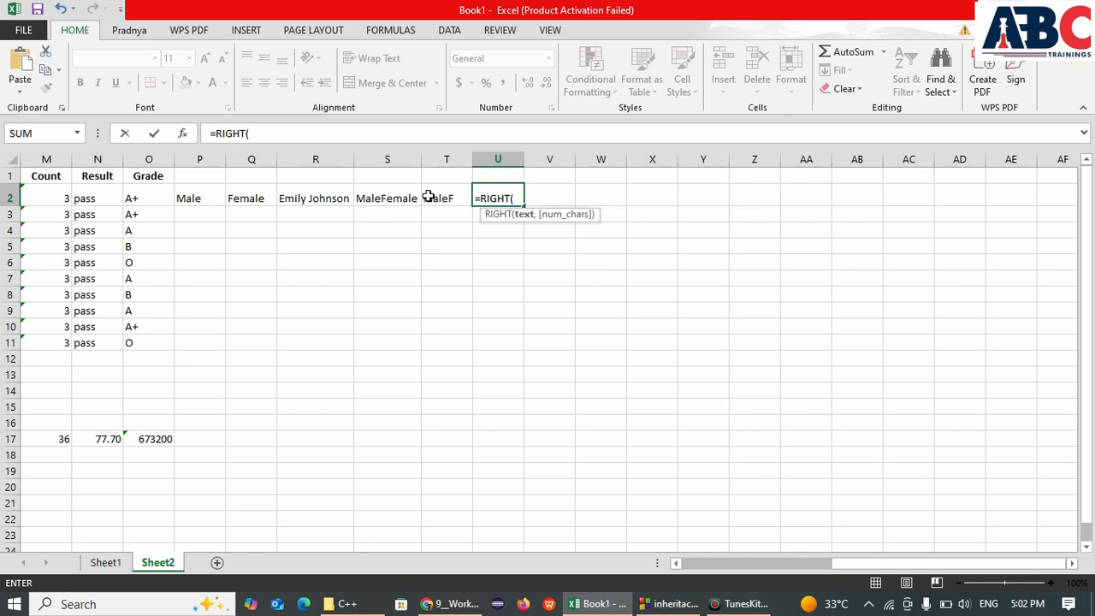
left_click(376, 194)
type(",5")
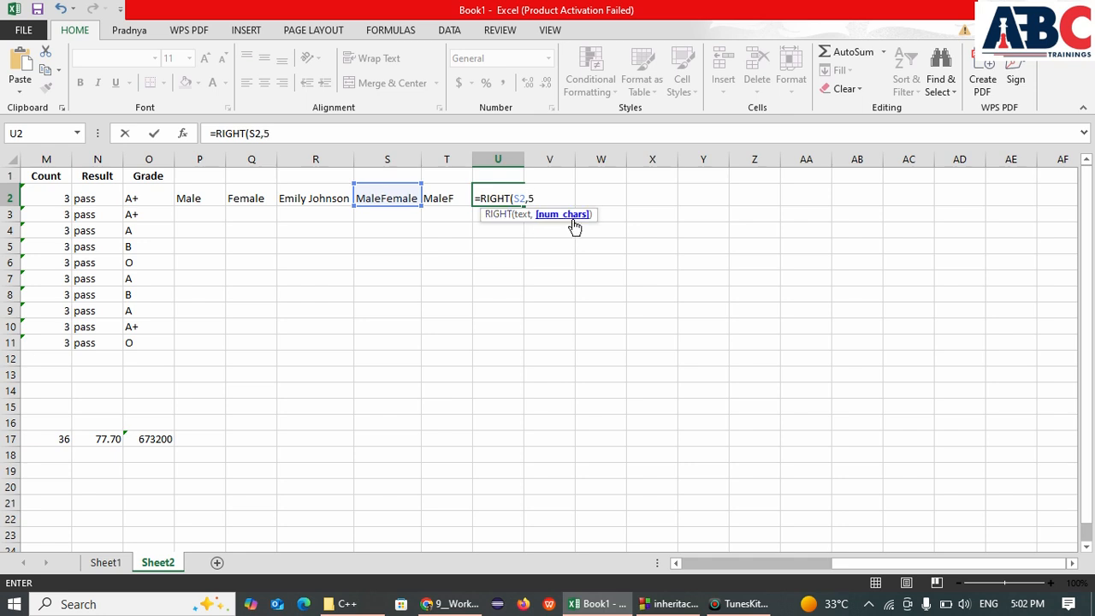
key("Tab")
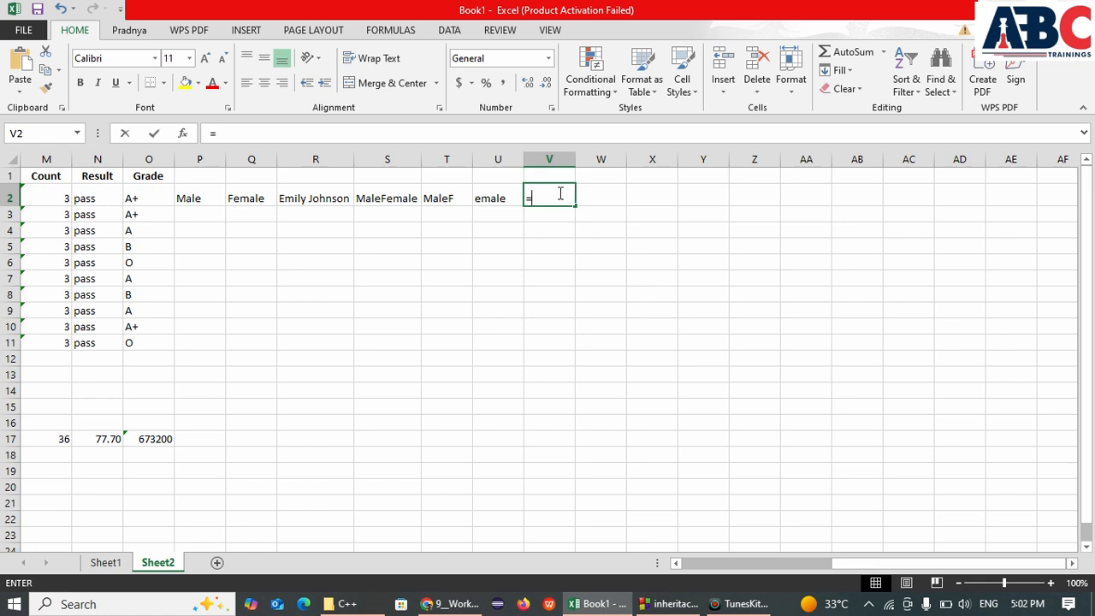
Enter =MID(S2,3,9) in V2 to extract up to nine characters of the joined text from position 3
type("=mid")
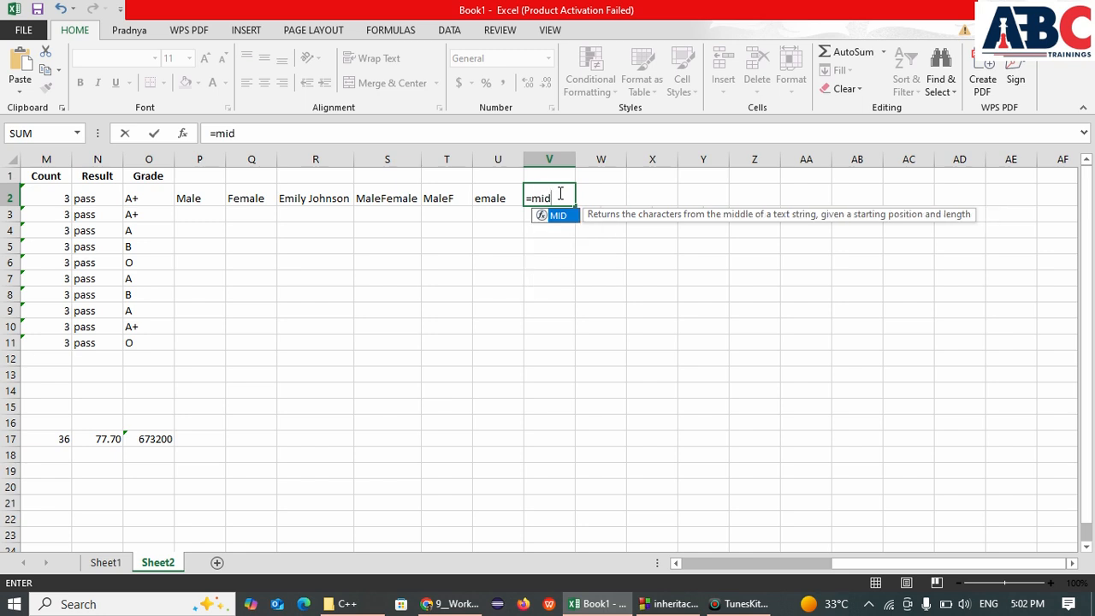
key("Tab")
left_click(376, 196)
type(",")
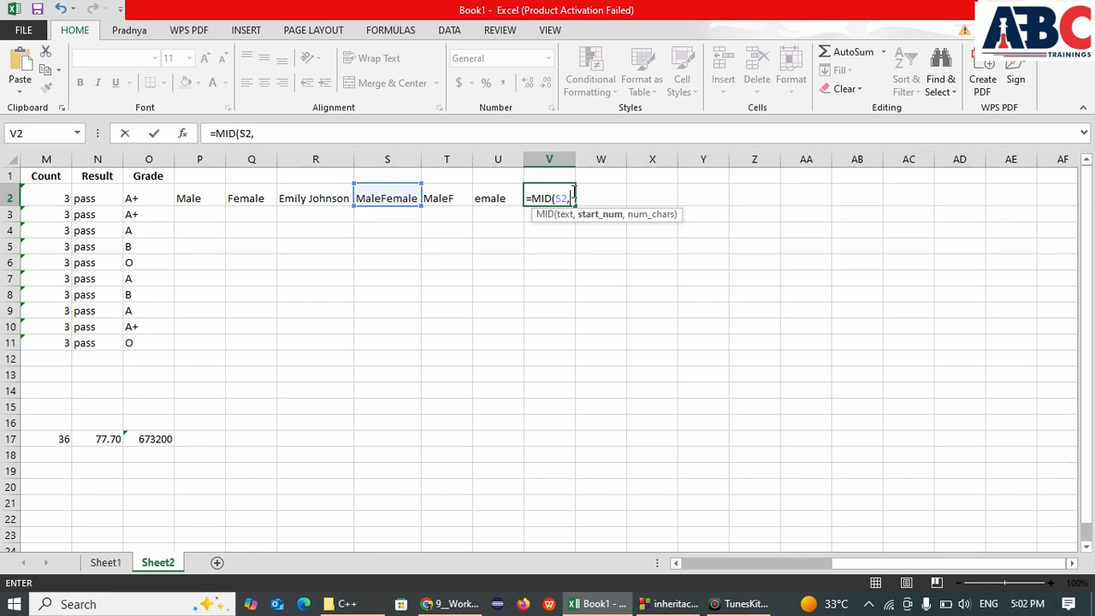
type("3,")
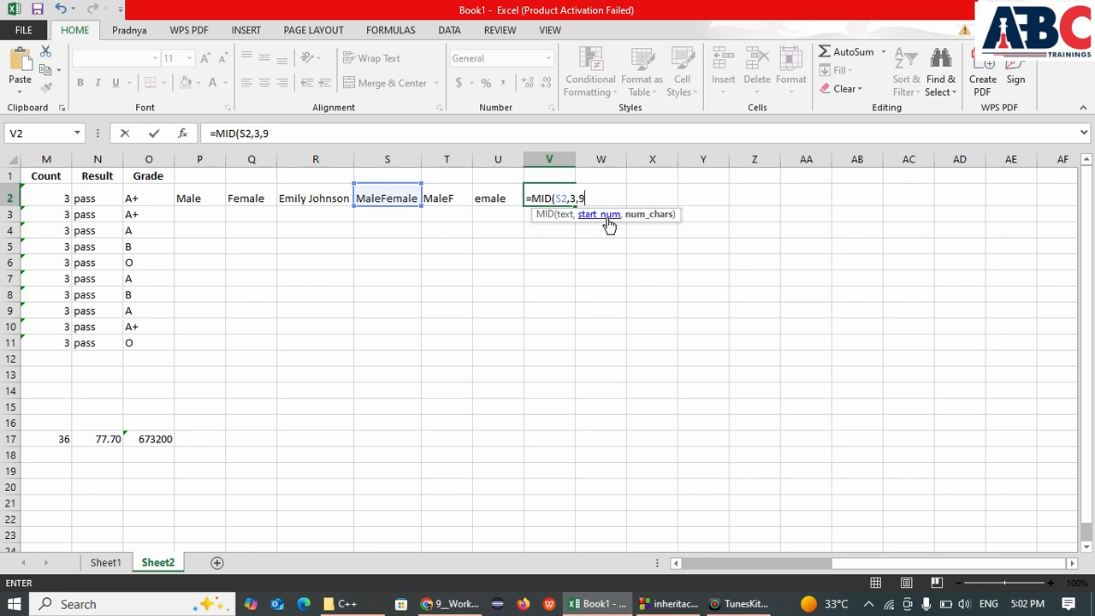
type("9)")
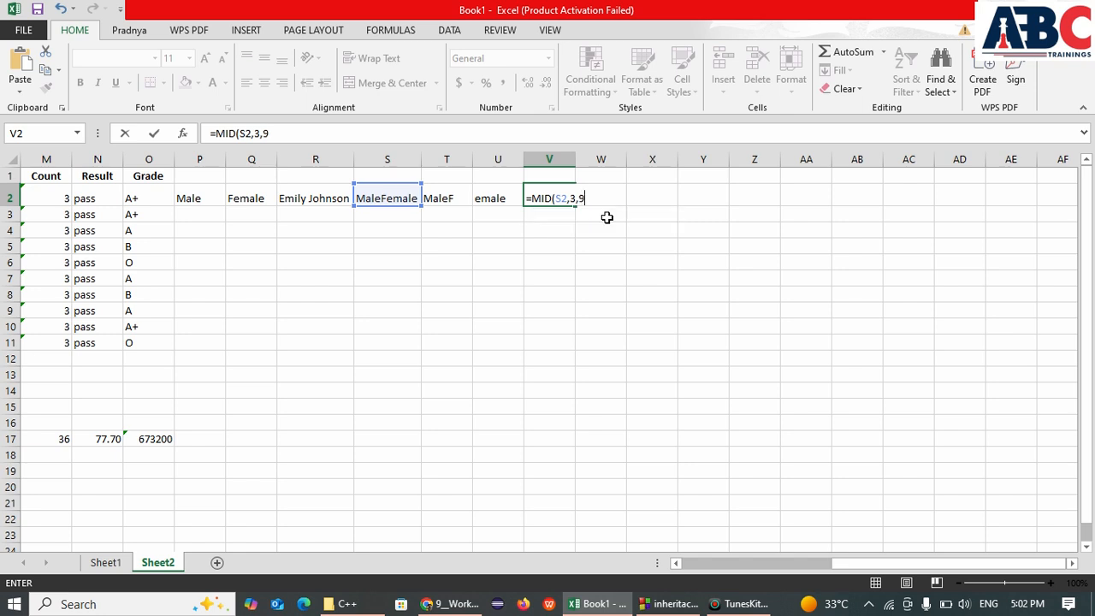
key("Tab")
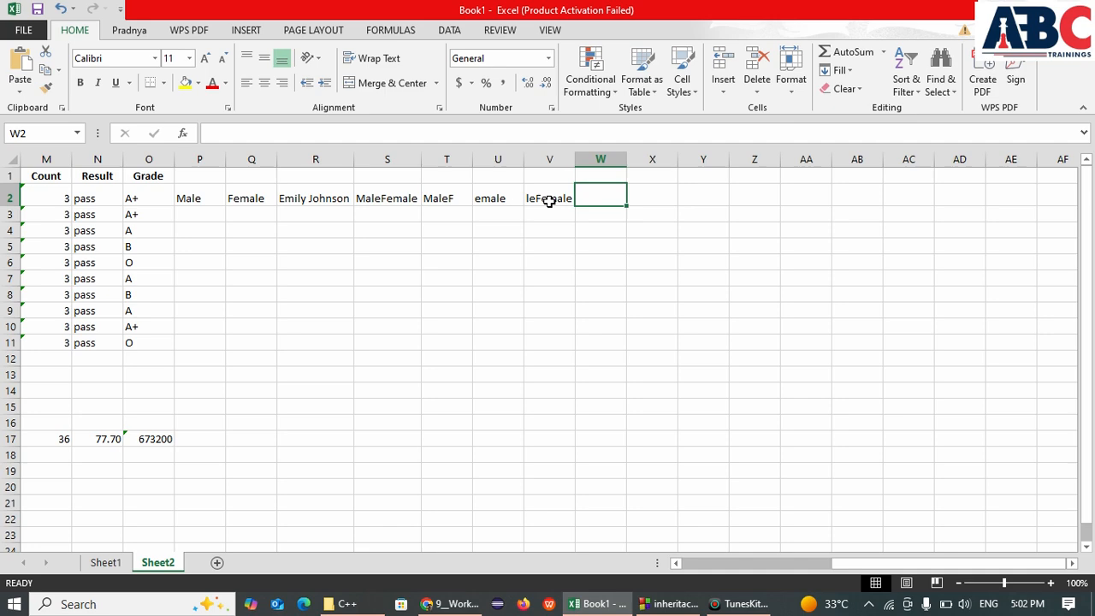
Switch to the functions PDF in Chrome and read the RIGHT and MID descriptions with their syntax and examples
left_click(450, 604)
scroll(435, 513, "down", 5)
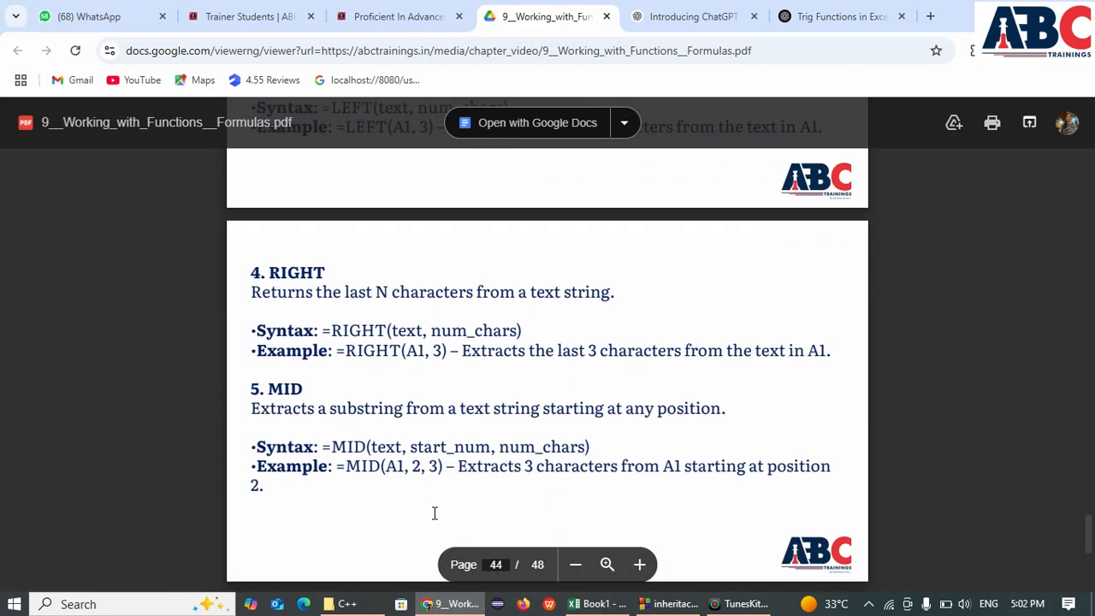